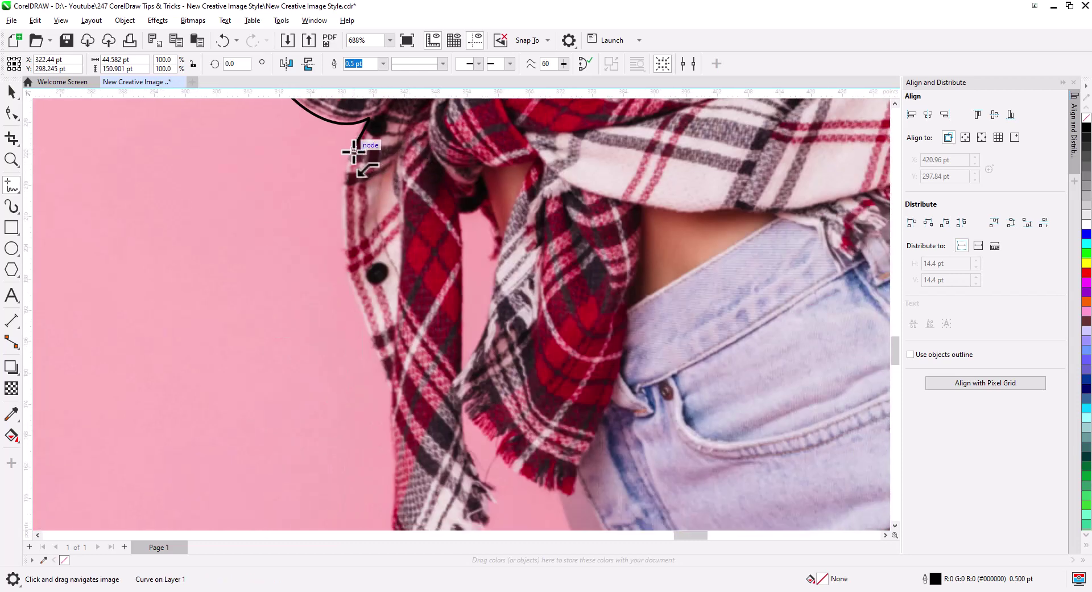
# Step: Continue the freehand shirt outline around both knotted shirt tails and along the waist hem to the frayed edge
pyautogui.moveTo(406, 401)
pyautogui.mouseDown()
pyautogui.moveTo(383, 212)
pyautogui.moveTo(365, 171)
pyautogui.mouseUp()
pyautogui.moveTo(332, 162); pyautogui.dragTo(353, 364)
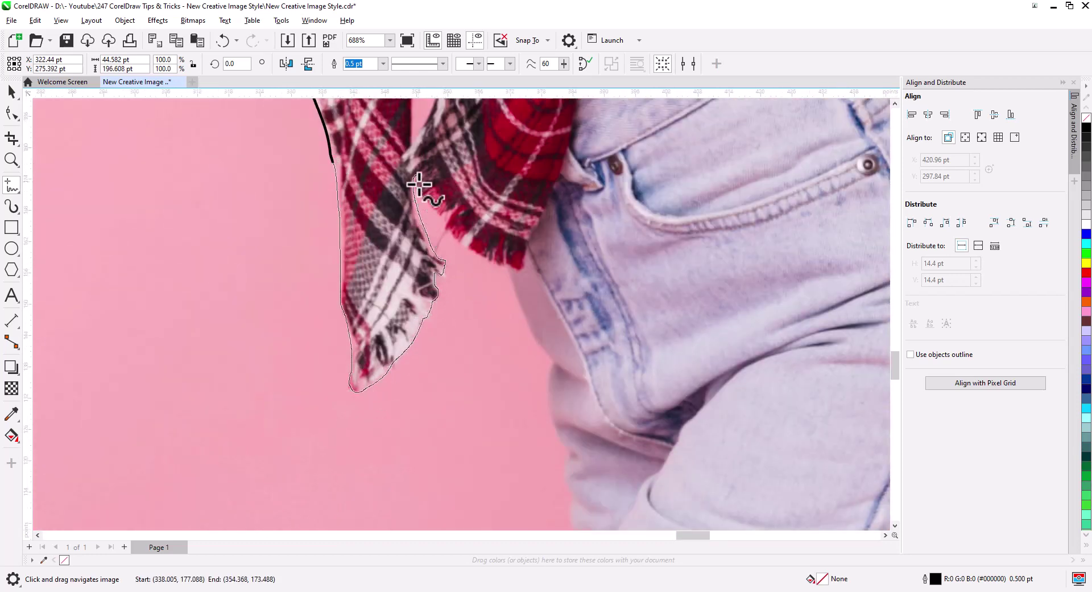
pyautogui.moveTo(419, 184)
pyautogui.mouseDown()
pyautogui.moveTo(534, 239)
pyautogui.moveTo(567, 144)
pyautogui.mouseUp()
pyautogui.moveTo(567, 146)
pyautogui.mouseDown()
pyautogui.moveTo(190, 379)
pyautogui.moveTo(293, 224)
pyautogui.moveTo(376, 215)
pyautogui.mouseUp()
pyautogui.moveTo(376, 215); pyautogui.dragTo(397, 246)
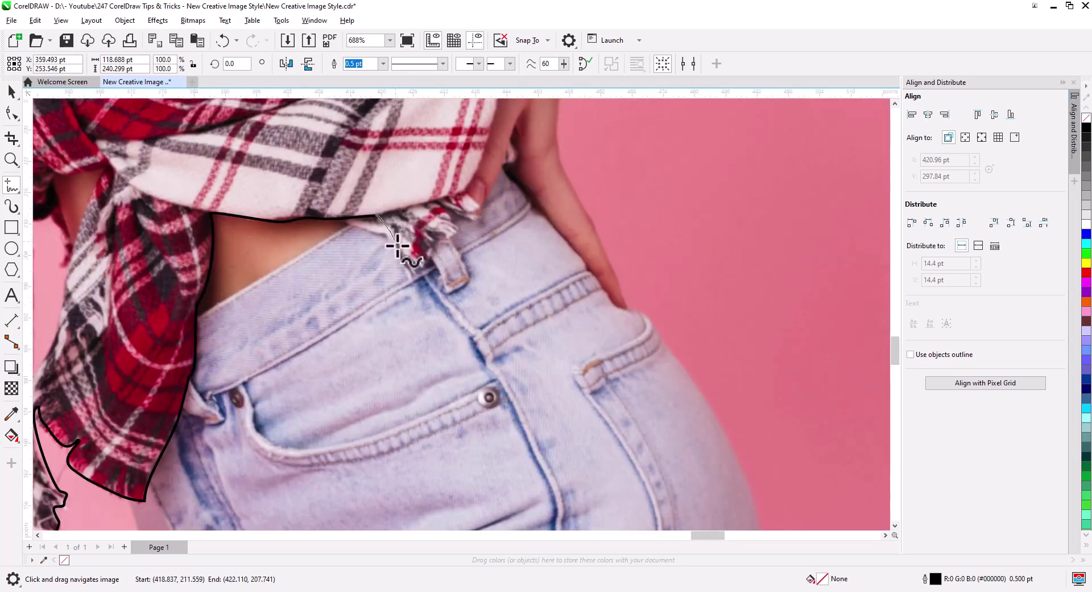
# Step: Complete the freehand shirt outline along the frayed hem and shirt side, under the bent arm's sleeve, around its cuff and up the sleeve's outer edge
pyautogui.moveTo(479, 217); pyautogui.dragTo(496, 153)
pyautogui.moveTo(496, 153)
pyautogui.mouseDown()
pyautogui.moveTo(215, 493)
pyautogui.moveTo(285, 263)
pyautogui.moveTo(321, 198)
pyautogui.mouseUp()
pyautogui.moveTo(321, 198)
pyautogui.mouseDown()
pyautogui.moveTo(233, 344)
pyautogui.moveTo(277, 277)
pyautogui.moveTo(567, 393)
pyautogui.mouseUp()
pyautogui.moveTo(567, 393)
pyautogui.mouseDown()
pyautogui.moveTo(132, 535)
pyautogui.moveTo(219, 490)
pyautogui.mouseUp()
pyautogui.moveTo(219, 490); pyautogui.dragTo(270, 340)
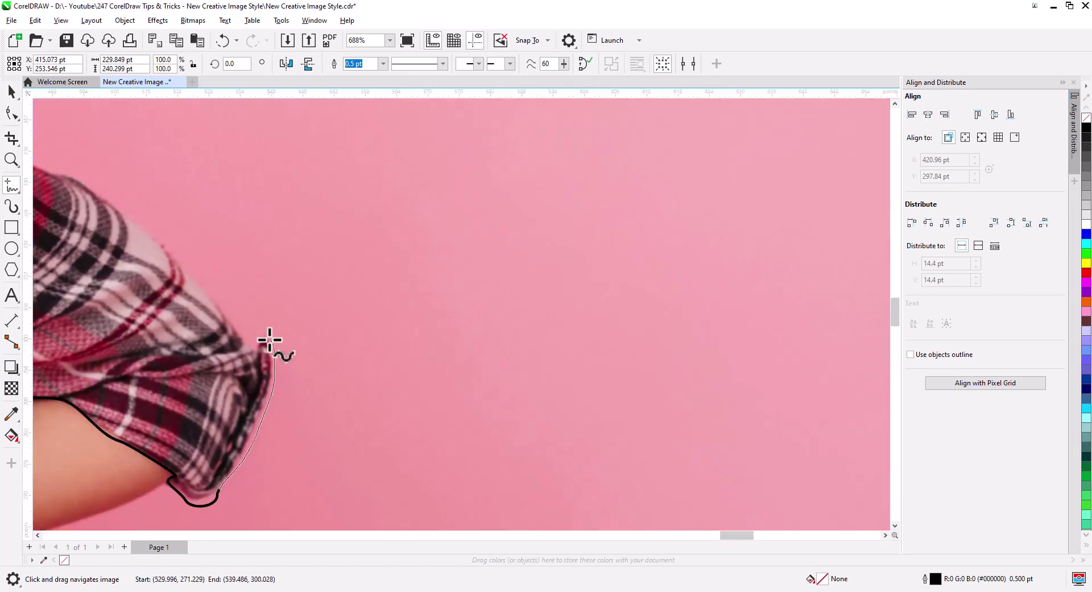
pyautogui.moveTo(92, 194)
pyautogui.mouseDown()
pyautogui.moveTo(487, 395)
pyautogui.moveTo(103, 166)
pyautogui.mouseUp()
pyautogui.moveTo(103, 166)
pyautogui.mouseDown()
pyautogui.moveTo(294, 399)
pyautogui.moveTo(214, 313)
pyautogui.mouseUp()
pyautogui.press('space')
pyautogui.scroll(-8, 147, 281)
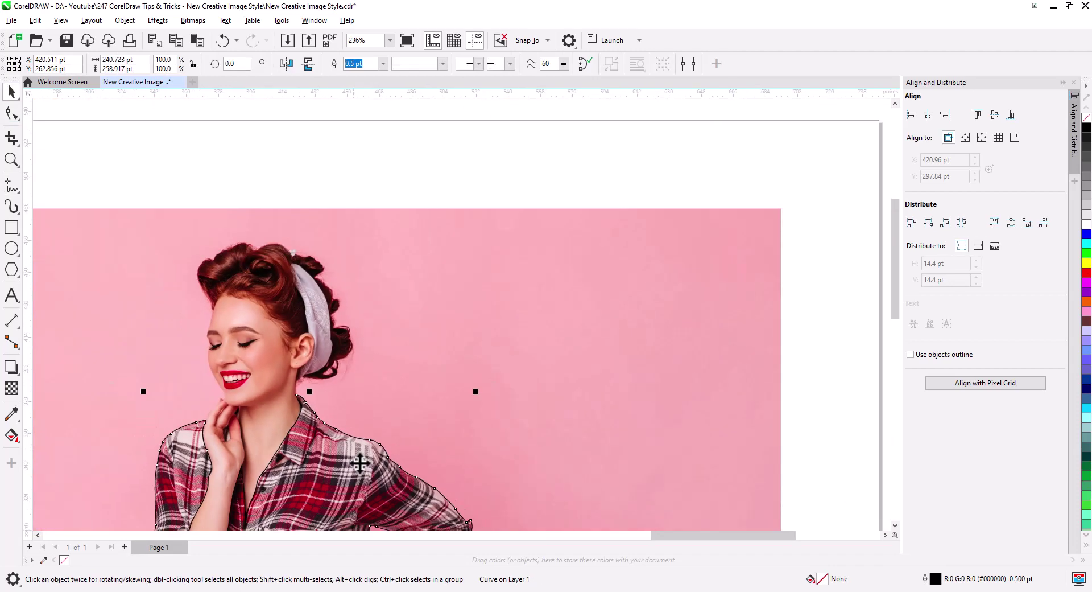
pyautogui.moveTo(396, 384); pyautogui.dragTo(404, 294)
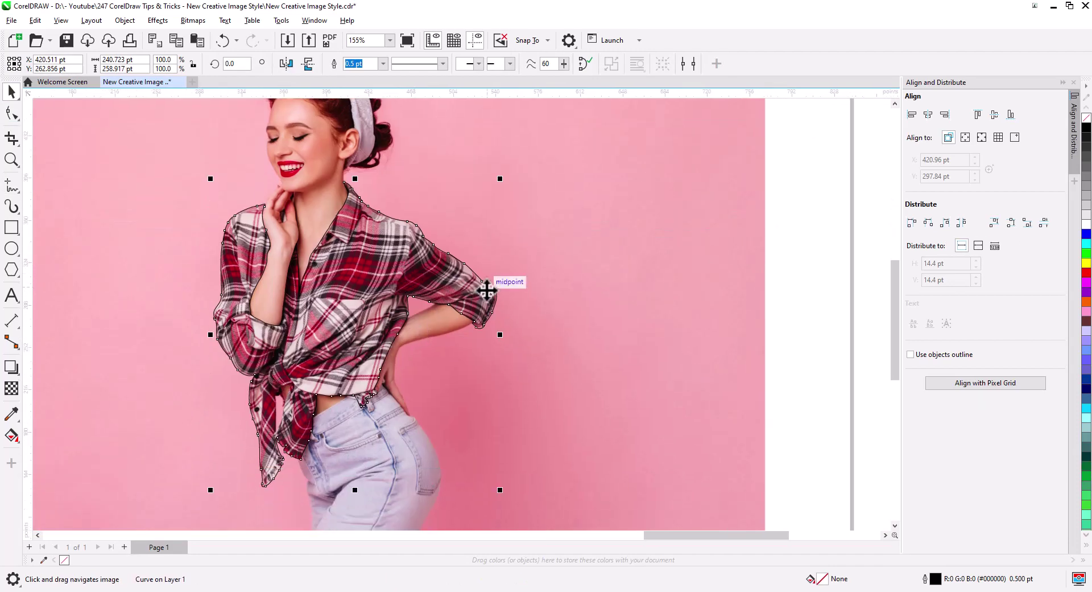
pyautogui.moveTo(487, 290); pyautogui.dragTo(609, 313)
pyautogui.press('Escape')
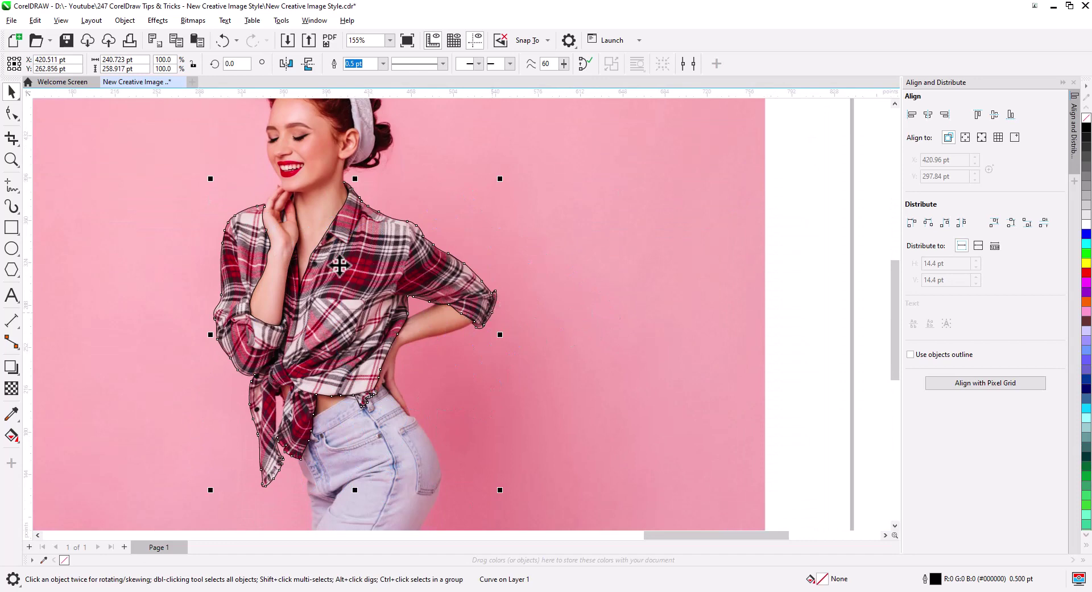
pyautogui.keyDown('shift'); pyautogui.click(356, 235); pyautogui.keyUp('shift')
# Step: Lock the photo bitmap in place
pyautogui.click(625, 206)
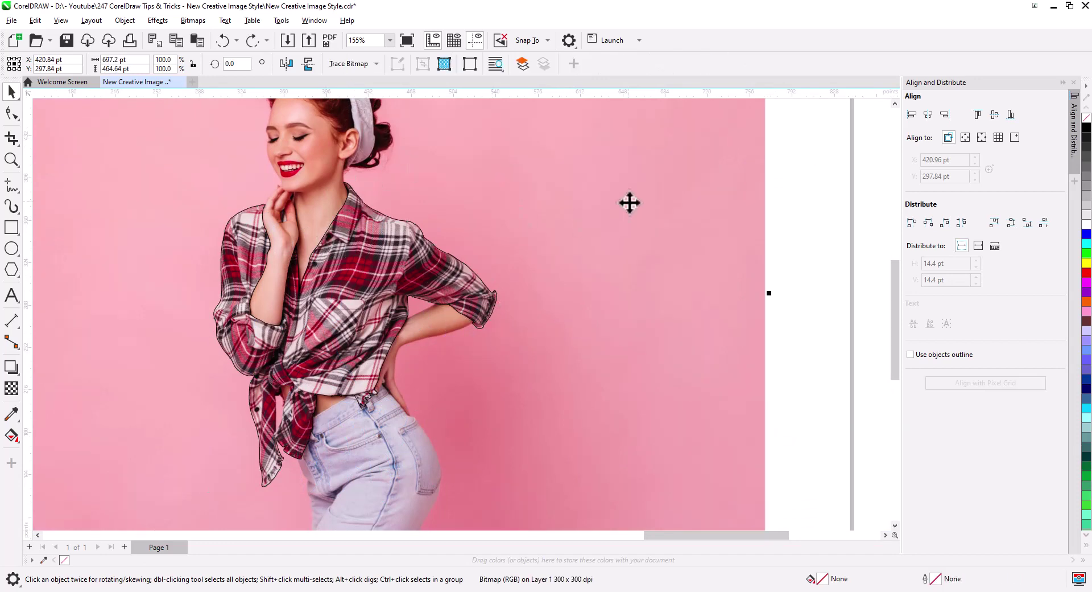
pyautogui.rightClick(629, 202)
pyautogui.click(660, 345)
pyautogui.click(793, 381)
# Step: Combine the traced shirt curves into one object and give it a red fill
pyautogui.scroll(-3, 601, 394)
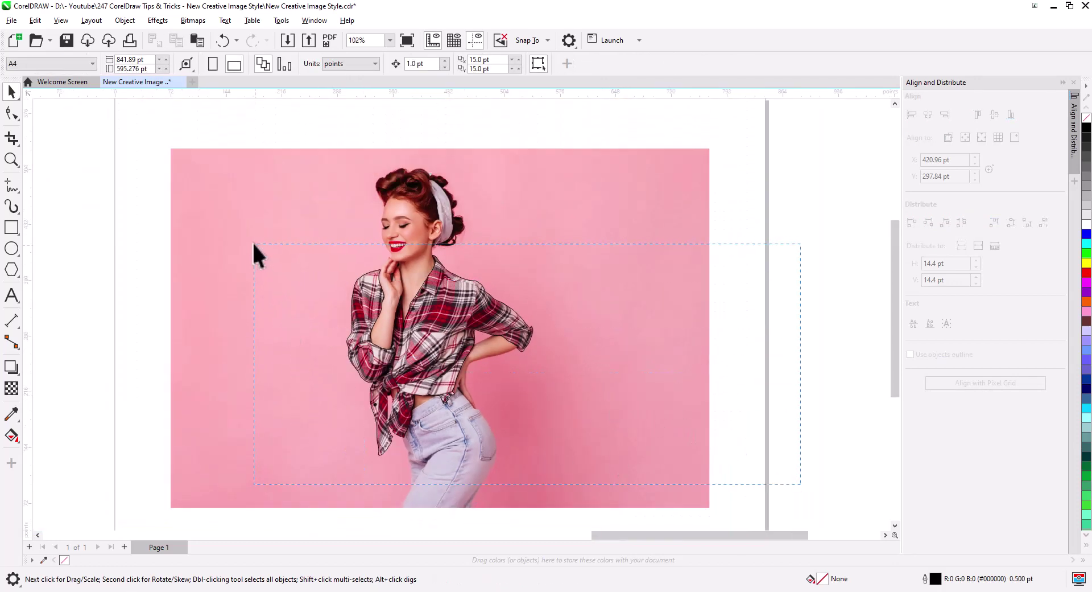
pyautogui.moveTo(254, 243); pyautogui.dragTo(254, 243)
pyautogui.scroll(3, 370, 121)
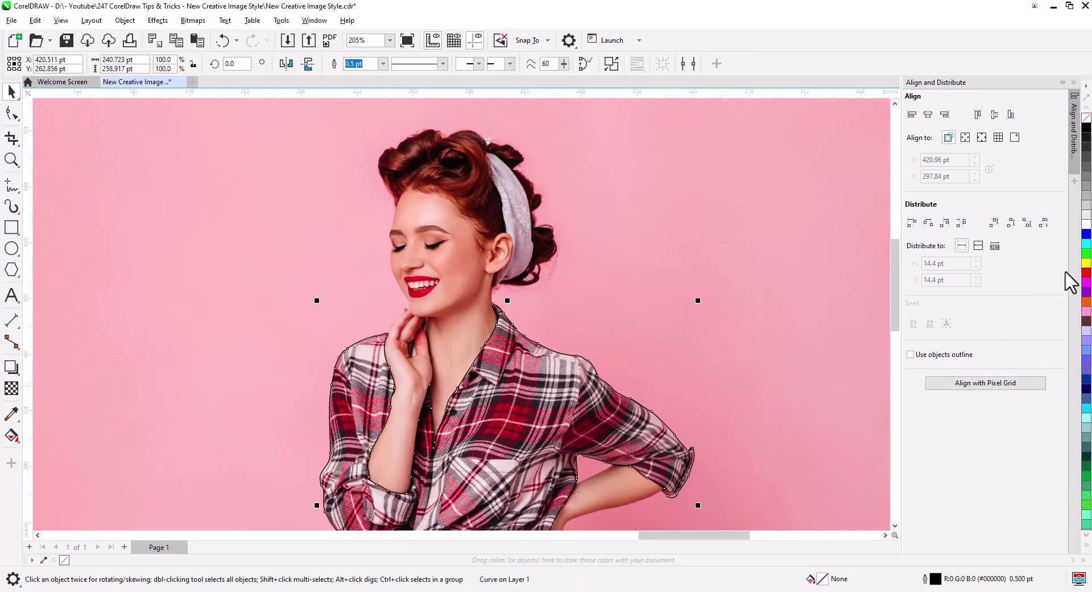
pyautogui.click(1087, 272)
# Step: Join the open end nodes of the shirt outline at the collar tip beside the neck
pyautogui.scroll(5, 489, 330)
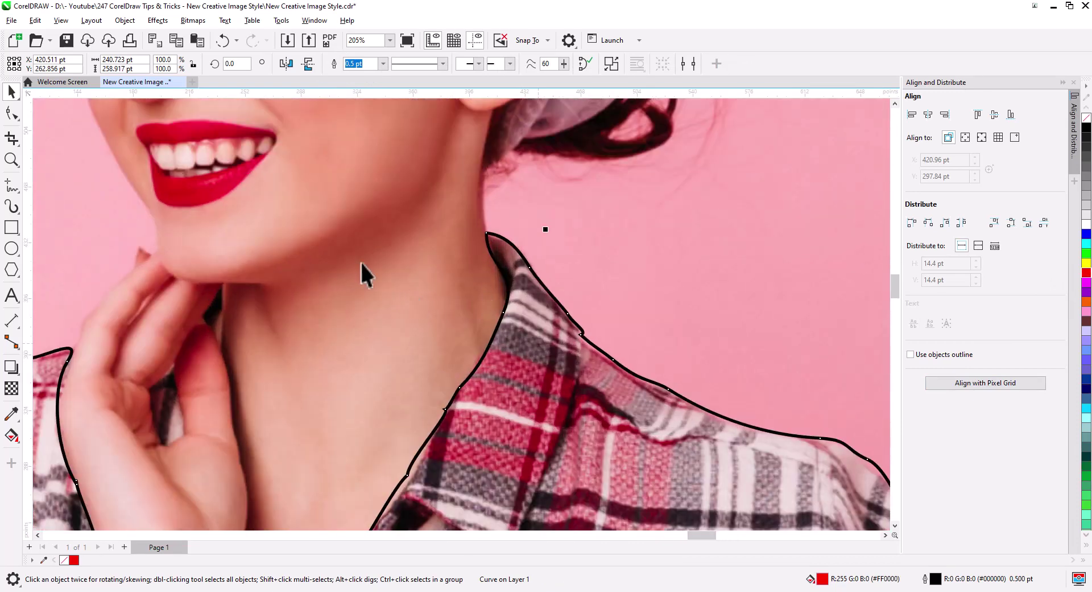
pyautogui.click(11, 113)
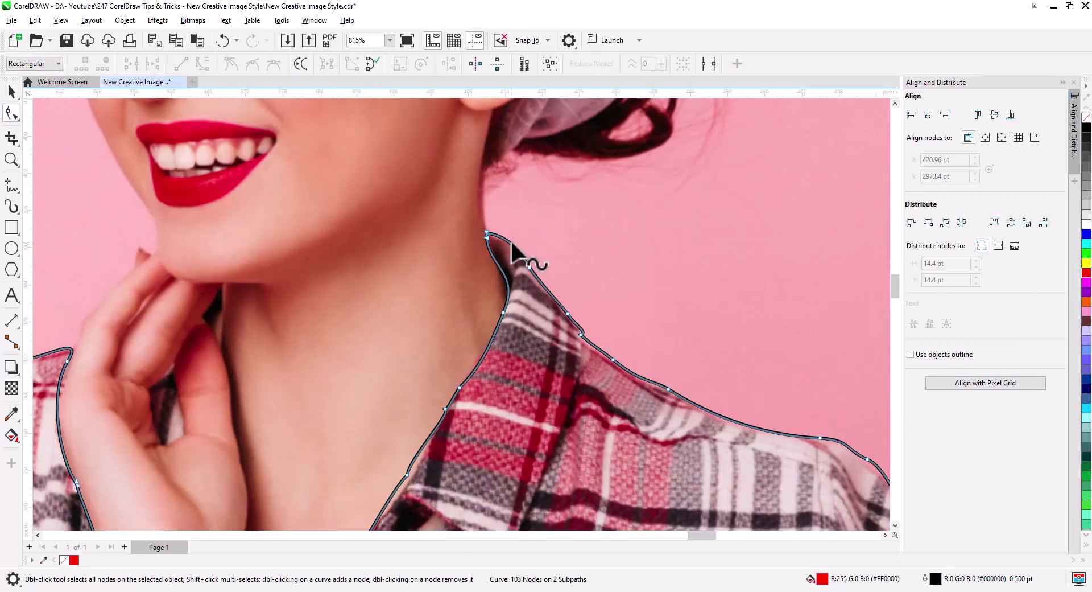
pyautogui.scroll(4, 497, 239)
pyautogui.scroll(3, 469, 262)
pyautogui.click(461, 210)
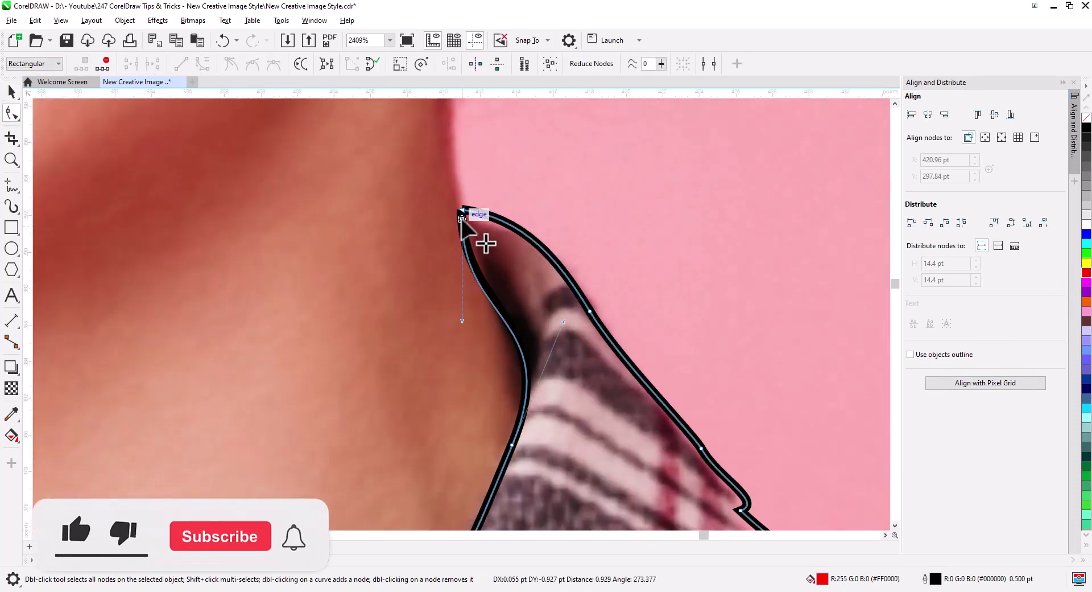
# Step: Clean up the outline's nodes along the collar edge from the neck down toward the V neckline
pyautogui.moveTo(563, 413); pyautogui.dragTo(639, 107)
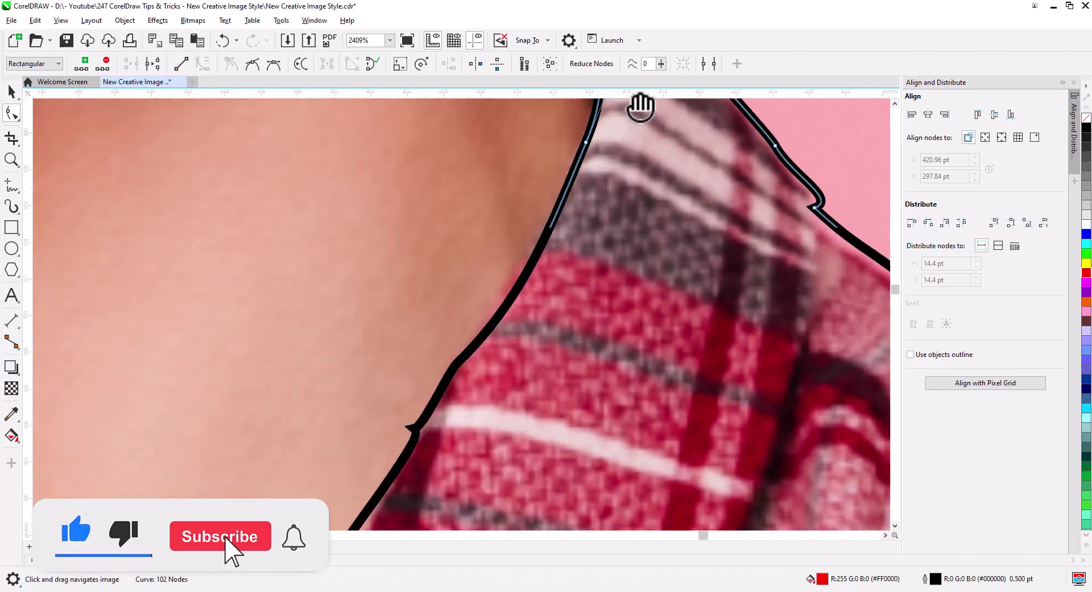
pyautogui.moveTo(516, 346); pyautogui.dragTo(550, 254)
pyautogui.scroll(-2, 488, 334)
pyautogui.click(461, 300)
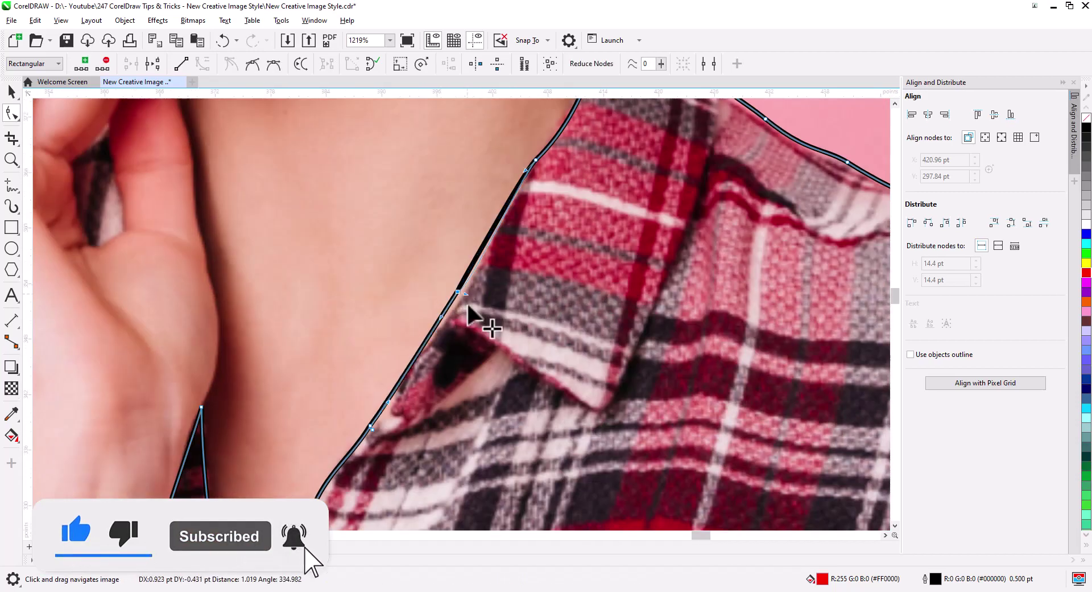
pyautogui.moveTo(412, 364); pyautogui.dragTo(534, 155)
pyautogui.moveTo(511, 194); pyautogui.dragTo(517, 195)
pyautogui.moveTo(466, 335); pyautogui.dragTo(556, 104)
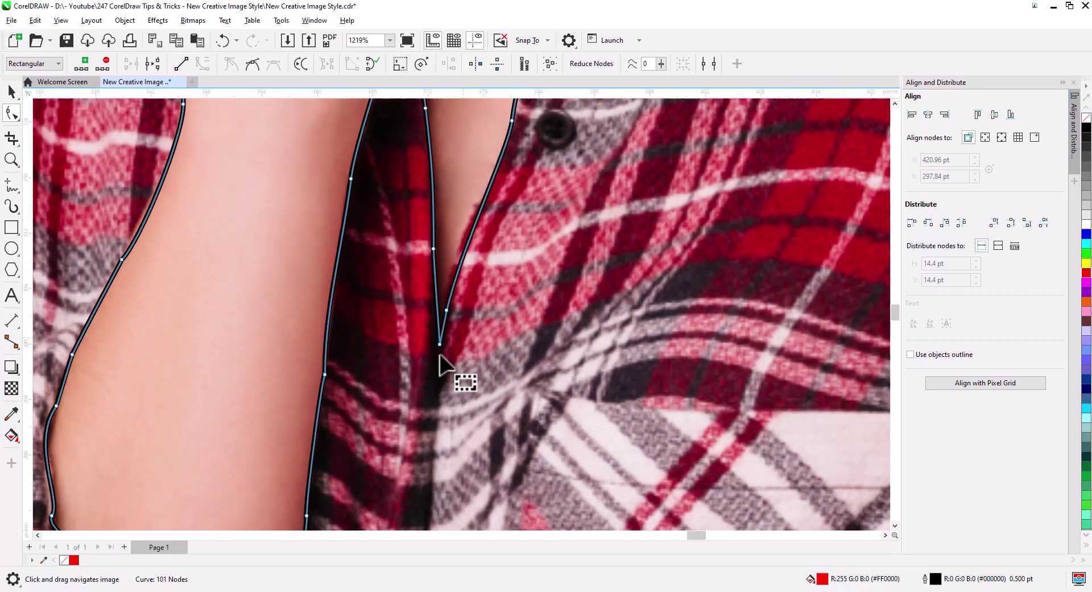
# Step: Delete the surplus node near the point of the V neckline and refit the adjoining edges to the shirt
pyautogui.doubleClick(446, 311)
pyautogui.moveTo(446, 311); pyautogui.dragTo(401, 421)
pyautogui.moveTo(427, 355); pyautogui.dragTo(421, 356)
pyautogui.moveTo(387, 142); pyautogui.dragTo(385, 240)
pyautogui.click(369, 185)
pyautogui.moveTo(341, 443); pyautogui.dragTo(380, 289)
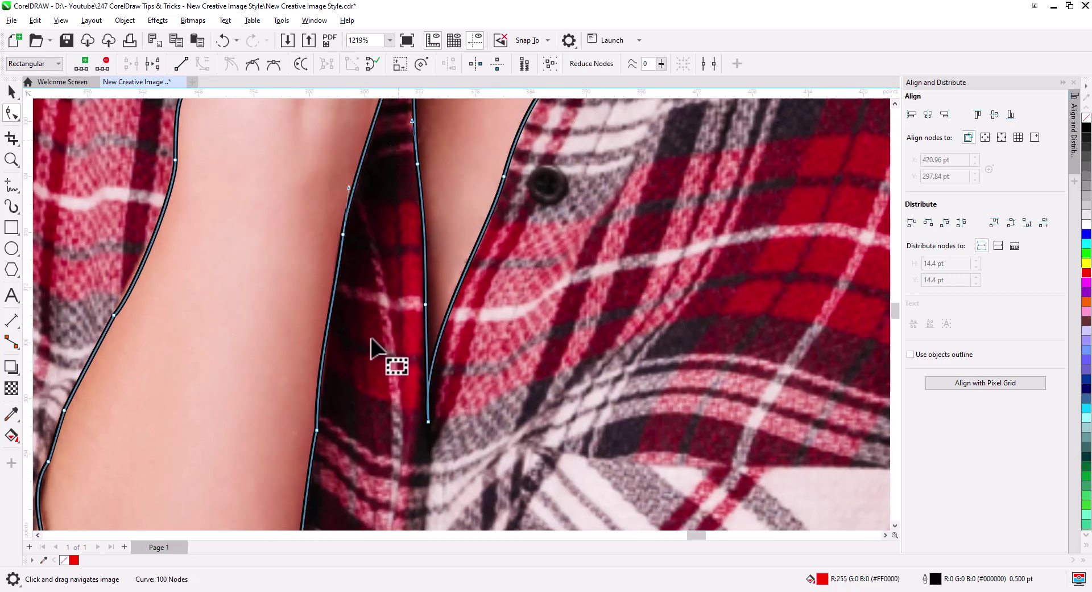
# Step: Delete two surplus nodes from the outline along the inner edge of the raised forearm
pyautogui.moveTo(371, 341); pyautogui.dragTo(398, 290)
pyautogui.doubleClick(344, 376)
pyautogui.moveTo(332, 445); pyautogui.dragTo(387, 210)
pyautogui.doubleClick(353, 382)
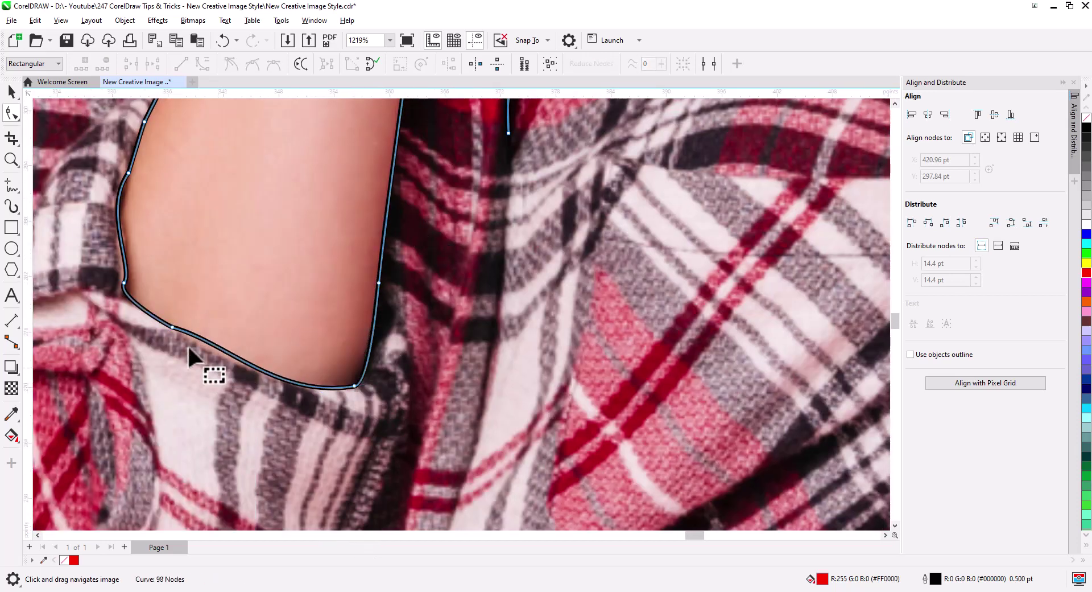
# Step: Refit the outline to the rolled cuff beneath the raised forearm and delete a surplus node
pyautogui.click(173, 327)
pyautogui.moveTo(248, 362); pyautogui.dragTo(279, 398)
pyautogui.moveTo(123, 289); pyautogui.dragTo(292, 366)
pyautogui.moveTo(355, 283); pyautogui.dragTo(305, 418)
pyautogui.doubleClick(263, 335)
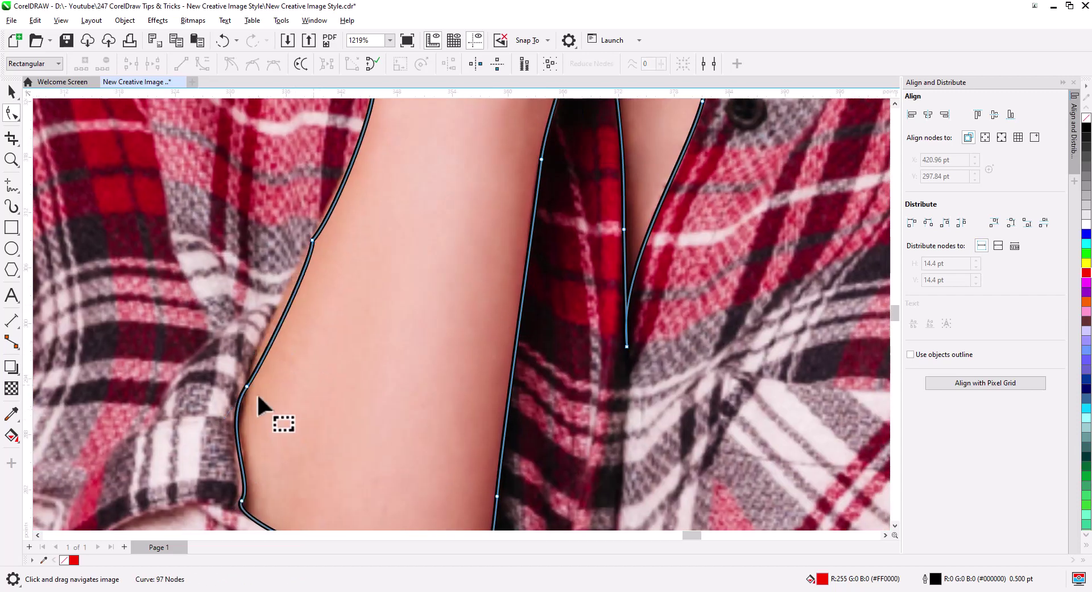
# Step: Adjust the outline nodes along the outer edge of the raised forearm to follow the sleeve
pyautogui.click(246, 386)
pyautogui.moveTo(261, 346); pyautogui.dragTo(299, 275)
pyautogui.moveTo(338, 202); pyautogui.dragTo(240, 370)
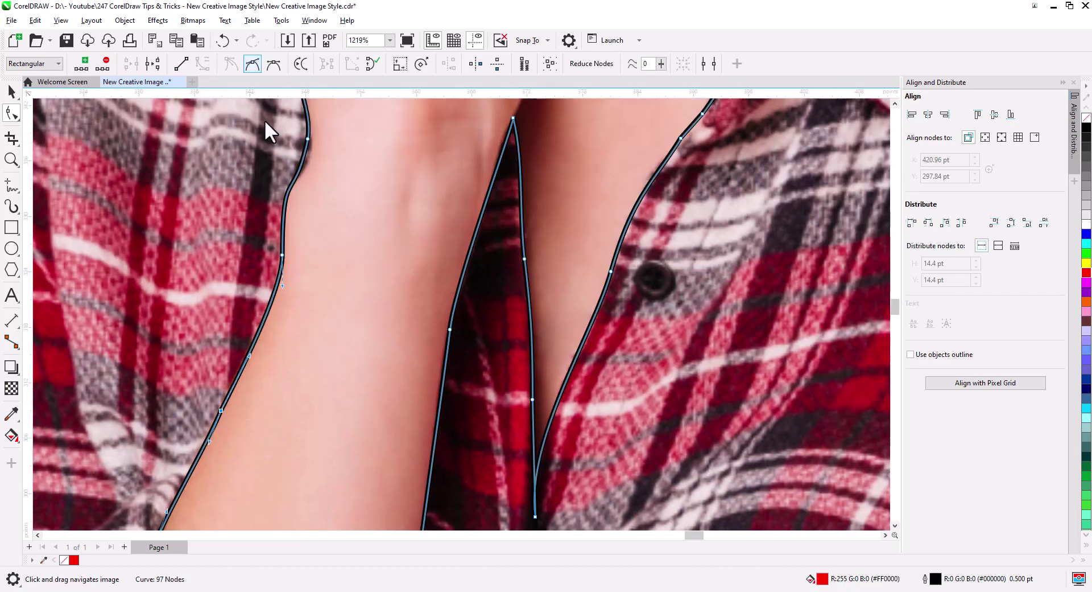
# Step: Refit the sleeve outline beside the raised wrist and remove the outline's fill
pyautogui.click(307, 138)
pyautogui.moveTo(308, 167); pyautogui.dragTo(277, 333)
pyautogui.moveTo(257, 222); pyautogui.dragTo(275, 340)
pyautogui.moveTo(264, 300); pyautogui.dragTo(264, 297)
pyautogui.moveTo(262, 318); pyautogui.dragTo(270, 318)
pyautogui.moveTo(290, 283); pyautogui.dragTo(325, 347)
pyautogui.click(1086, 118)
# Step: Adjust the outline nodes over the shoulder beside the raised hand and down the upper sleeve
pyautogui.moveTo(272, 194); pyautogui.dragTo(472, 280)
pyautogui.moveTo(389, 273); pyautogui.dragTo(389, 284)
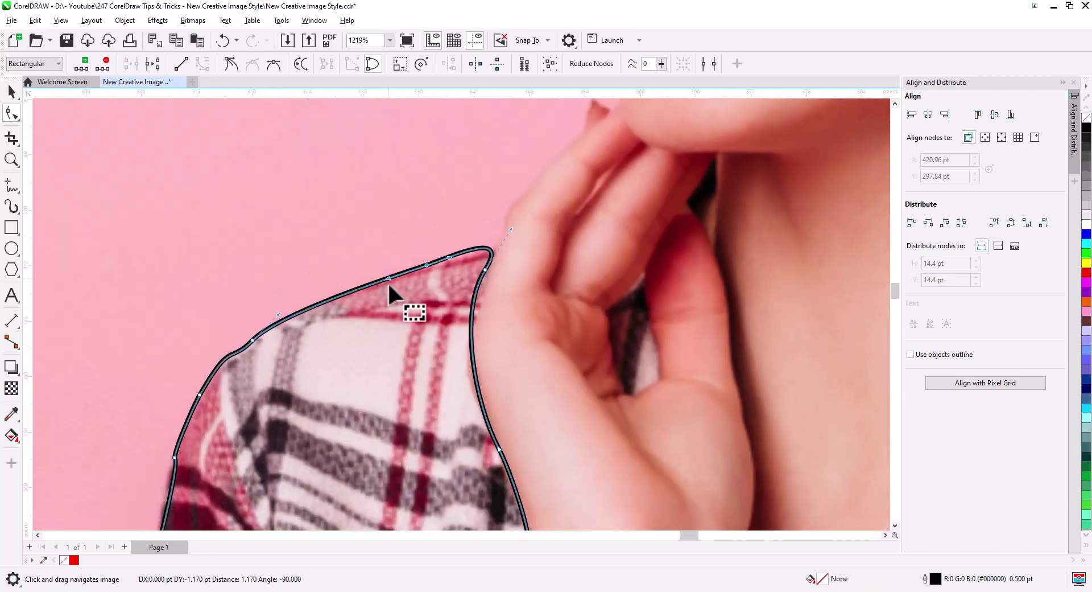
pyautogui.moveTo(325, 342); pyautogui.dragTo(486, 141)
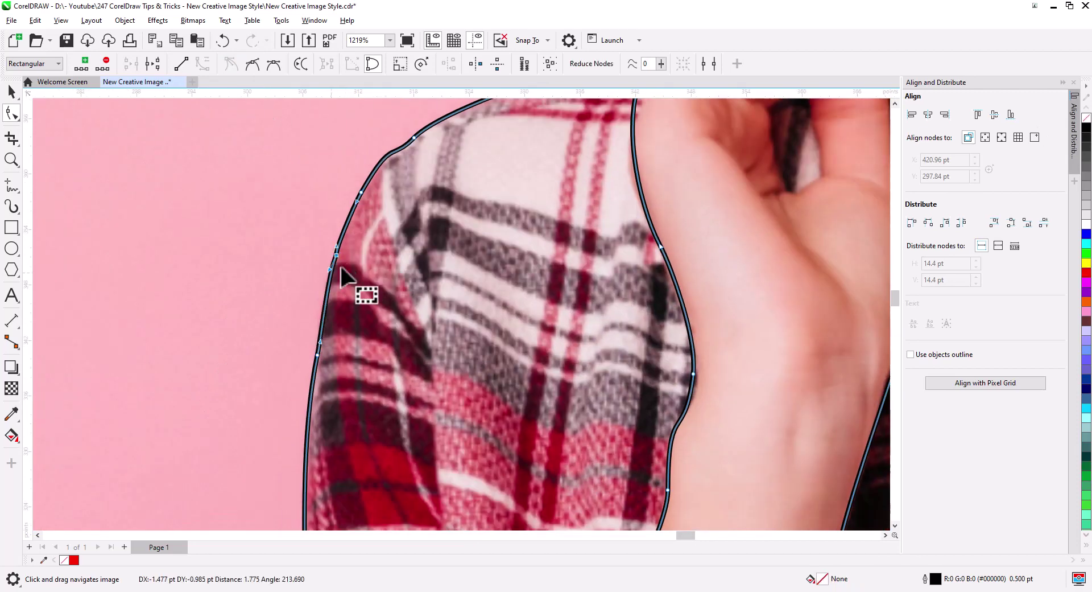
pyautogui.moveTo(341, 273); pyautogui.dragTo(356, 102)
pyautogui.moveTo(436, 351); pyautogui.dragTo(370, 108)
pyautogui.moveTo(414, 307); pyautogui.dragTo(363, 188)
# Step: Refit the outer edge of the long hanging shirt tail, deleting a surplus node and smoothing the curve there
pyautogui.moveTo(369, 303); pyautogui.dragTo(377, 298)
pyautogui.moveTo(401, 393); pyautogui.dragTo(312, 137)
pyautogui.moveTo(236, 210); pyautogui.dragTo(262, 246)
pyautogui.press('Delete')
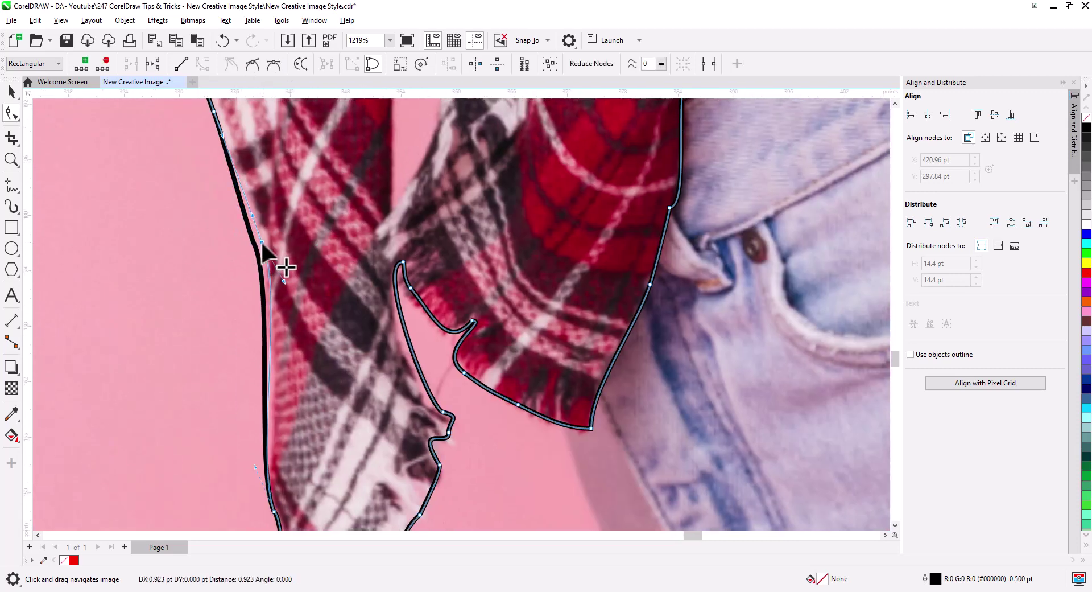
pyautogui.click(252, 64)
pyautogui.moveTo(287, 347); pyautogui.dragTo(256, 148)
# Step: Trace the pink gap between the two hanging shirt tails as a closed freehand curve and check its nodes
pyautogui.scroll(10, 377, 358)
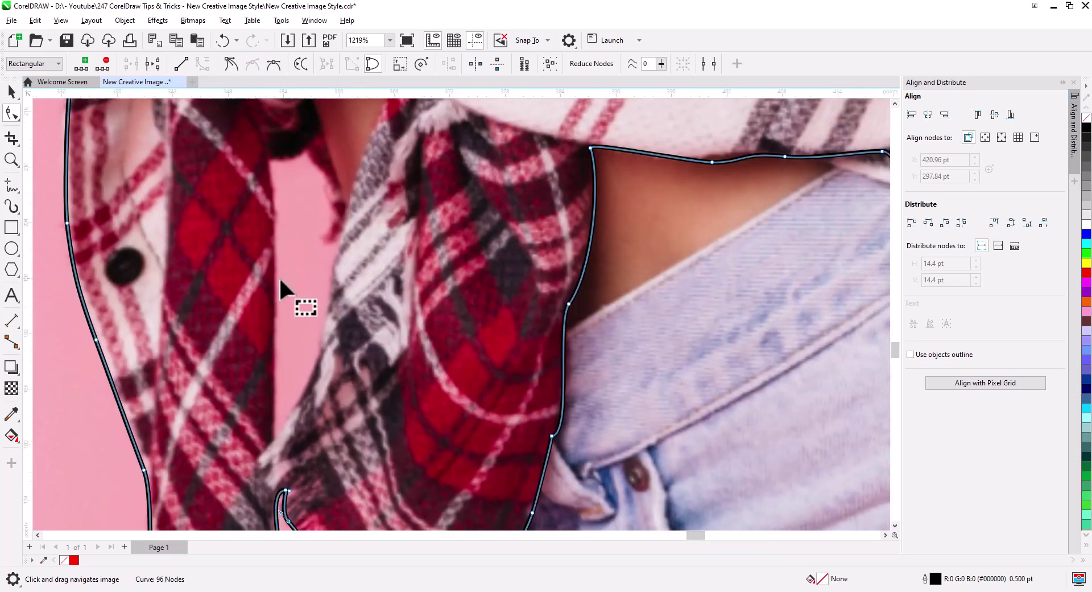
pyautogui.press('F5')
pyautogui.moveTo(298, 161)
pyautogui.mouseDown()
pyautogui.moveTo(285, 397)
pyautogui.moveTo(336, 251)
pyautogui.moveTo(306, 155)
pyautogui.moveTo(282, 180)
pyautogui.mouseUp()
pyautogui.press('F10')
pyautogui.click(278, 309)
pyautogui.scroll(-4, 309, 239)
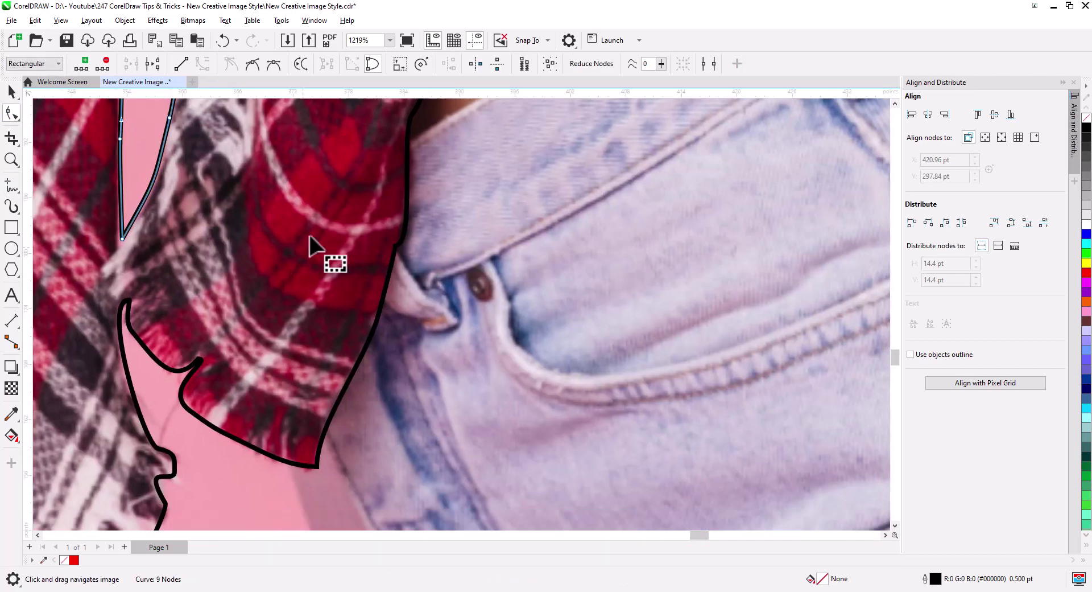
# Step: Refine the shirt outline's nodes along the waist hem and up the side edge beside the hand on the hip
pyautogui.scroll(5, 310, 239)
pyautogui.click(508, 228)
pyautogui.click(601, 257)
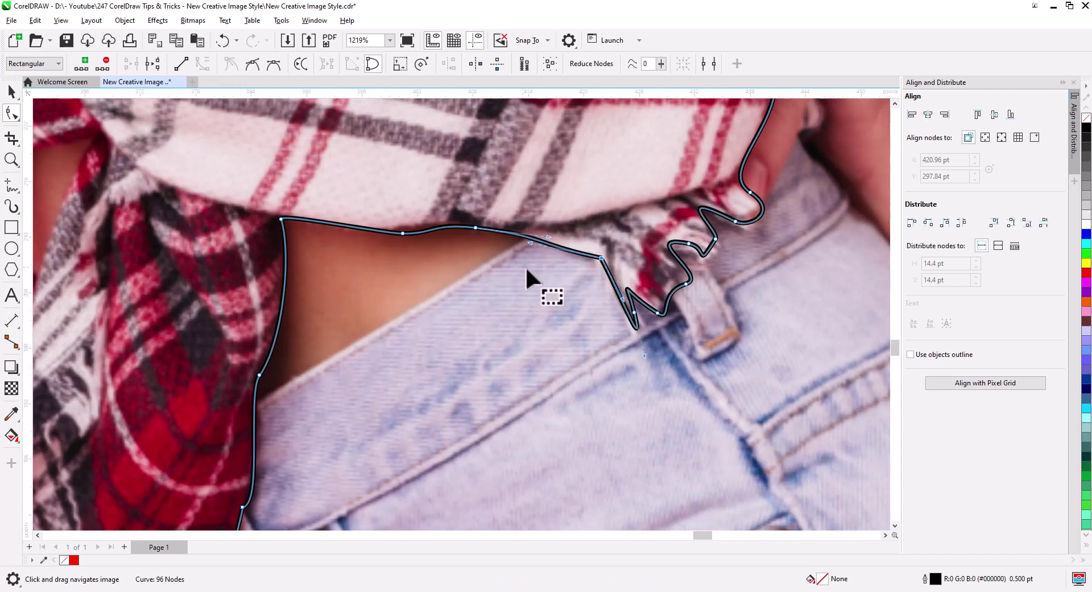
pyautogui.moveTo(756, 198); pyautogui.dragTo(482, 280)
pyautogui.moveTo(581, 147); pyautogui.dragTo(470, 407)
pyautogui.doubleClick(449, 235)
pyautogui.moveTo(519, 217); pyautogui.dragTo(384, 362)
pyautogui.moveTo(444, 224)
pyautogui.mouseDown()
pyautogui.moveTo(384, 237)
pyautogui.moveTo(438, 229)
pyautogui.mouseUp()
# Step: Reshape the lower corner of the bent arm's cuff, adding a node and deleting the surplus ones
pyautogui.moveTo(706, 336); pyautogui.dragTo(446, 307)
pyautogui.moveTo(441, 304); pyautogui.dragTo(480, 311)
pyautogui.moveTo(585, 378); pyautogui.dragTo(564, 392)
pyautogui.doubleClick(579, 395)
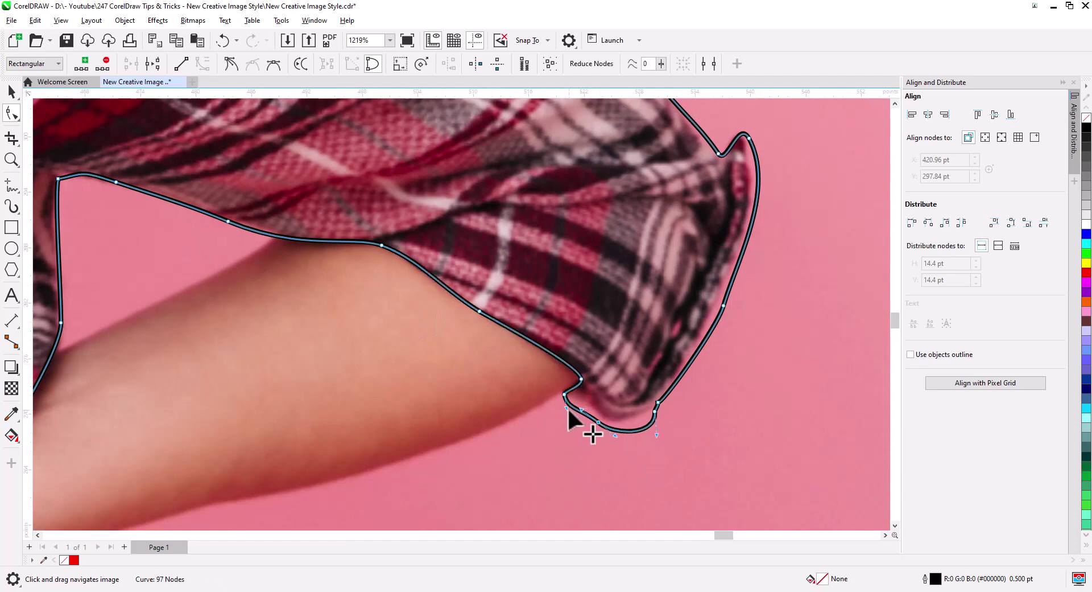
pyautogui.moveTo(634, 429); pyautogui.dragTo(634, 428)
pyautogui.moveTo(645, 394); pyautogui.dragTo(670, 426)
pyautogui.press('Delete')
# Step: Pull the outline nodes inward along the outer edge and upper tip of the bent arm's cuff
pyautogui.moveTo(722, 305); pyautogui.dragTo(711, 301)
pyautogui.moveTo(747, 134); pyautogui.dragTo(679, 277)
pyautogui.moveTo(685, 365)
pyautogui.mouseDown()
pyautogui.moveTo(675, 373)
pyautogui.moveTo(669, 362)
pyautogui.mouseUp()
pyautogui.moveTo(543, 254); pyautogui.dragTo(602, 397)
pyautogui.moveTo(650, 371); pyautogui.dragTo(644, 378)
# Step: Add two nodes to the outline along the upper edge of the bent arm's sleeve
pyautogui.moveTo(356, 178); pyautogui.dragTo(507, 336)
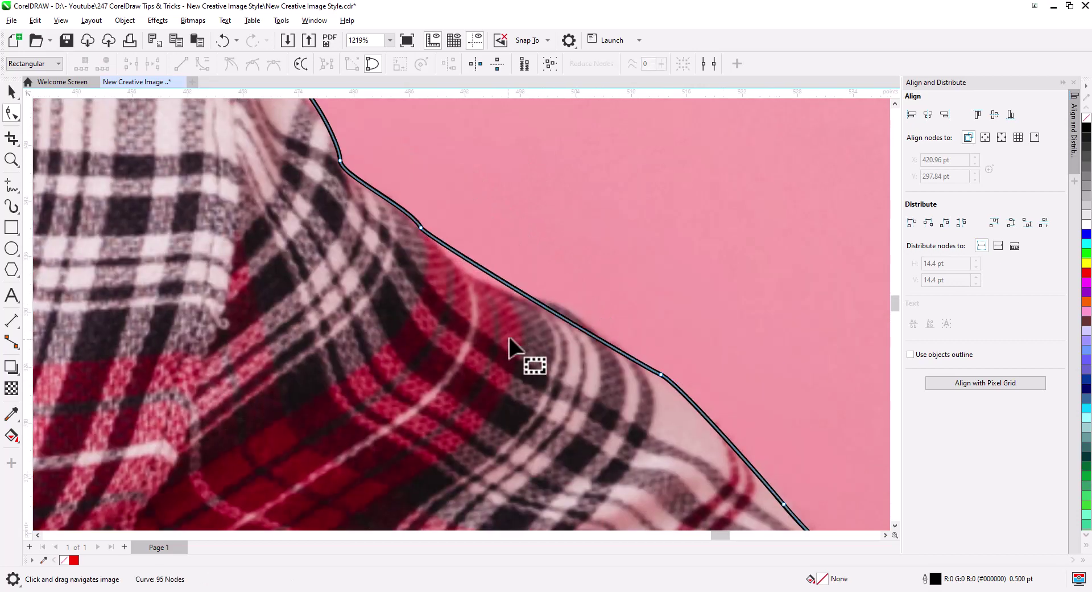
pyautogui.doubleClick(555, 303)
pyautogui.doubleClick(511, 279)
pyautogui.scroll(-3, 470, 313)
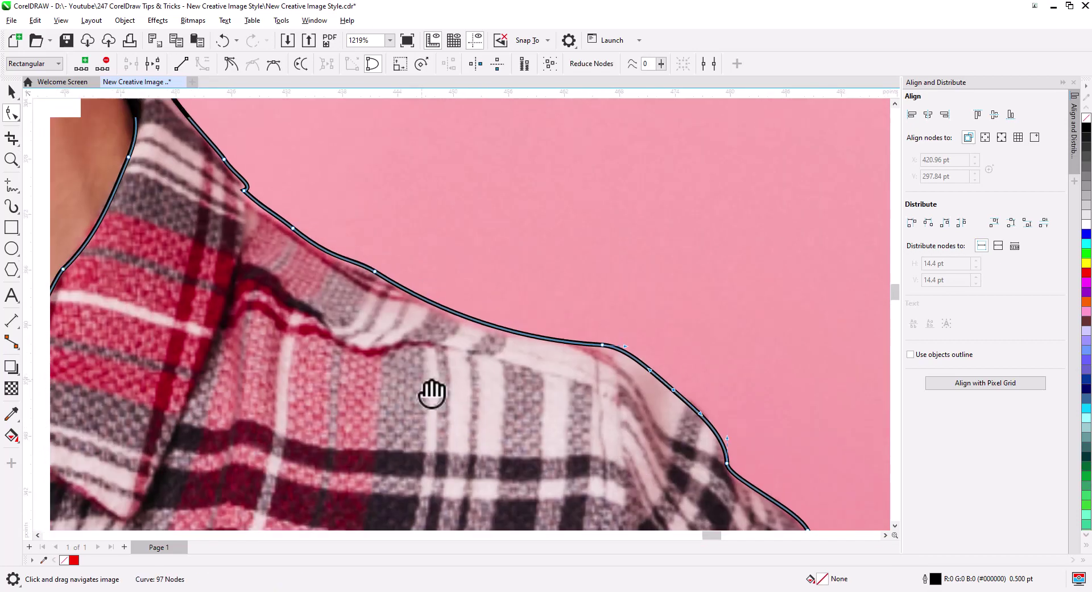
pyautogui.scroll(-2, 438, 353)
# Step: Trace the triangular skin gap beneath the shirt knot, and combine both gap curves with the shirt outline
pyautogui.scroll(1, 365, 339)
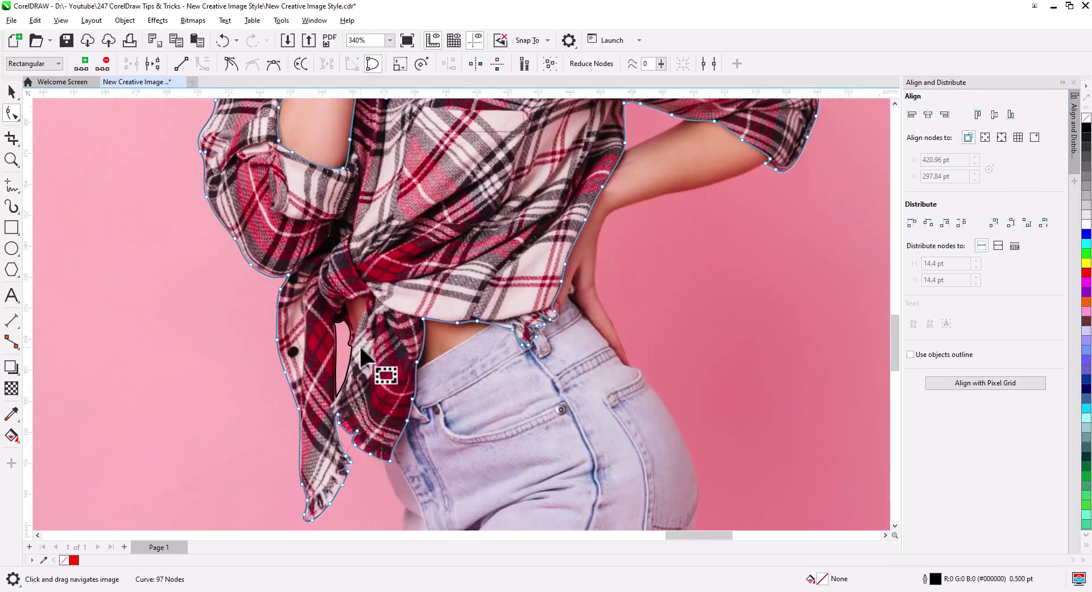
pyautogui.scroll(5, 359, 347)
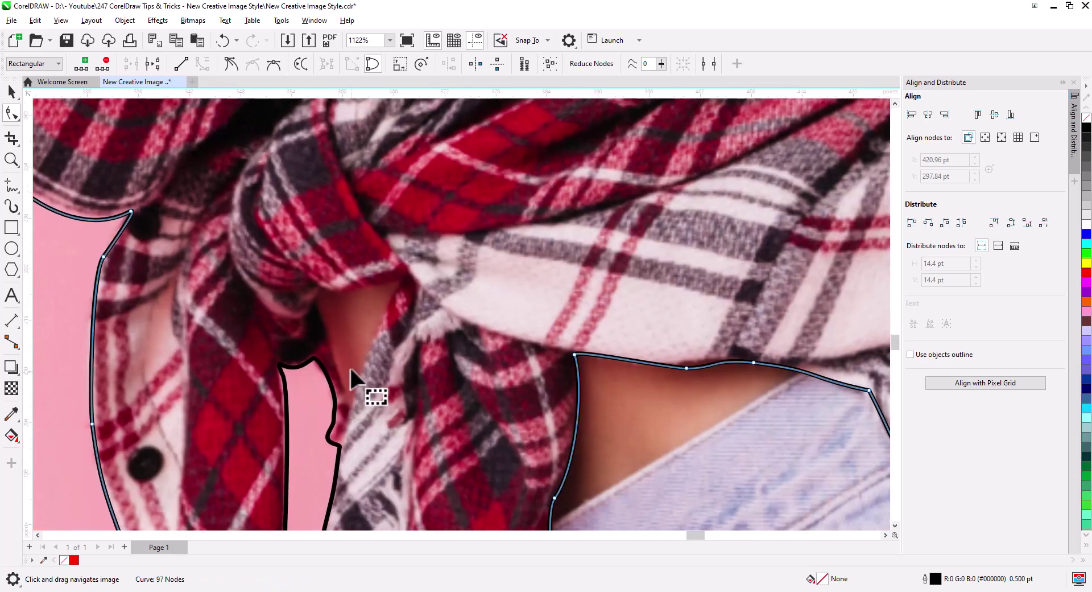
pyautogui.scroll(2, 350, 369)
pyautogui.click(19, 188)
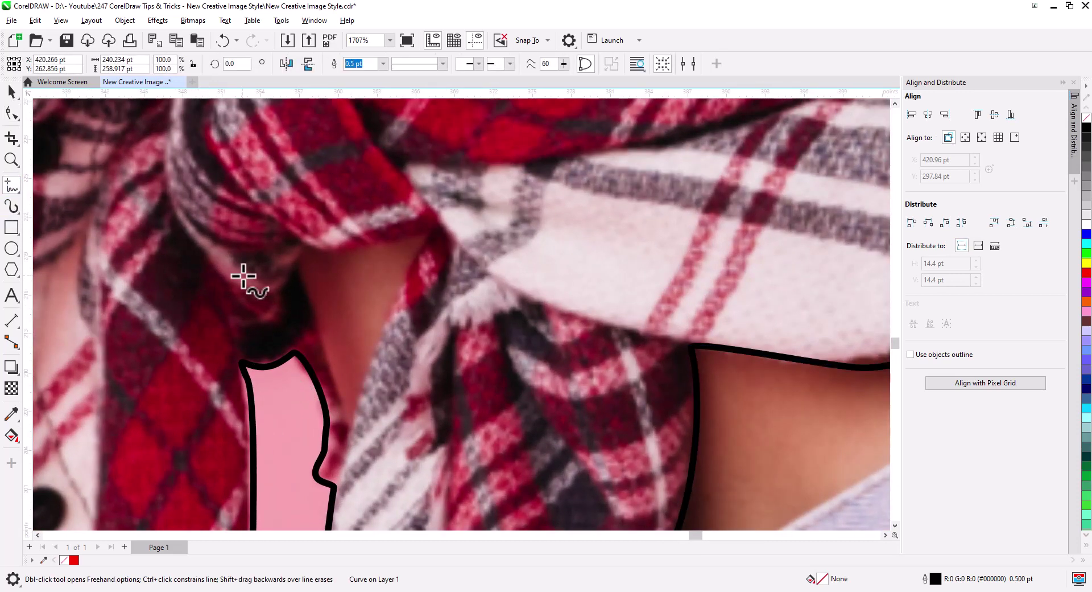
pyautogui.moveTo(307, 245); pyautogui.dragTo(302, 257)
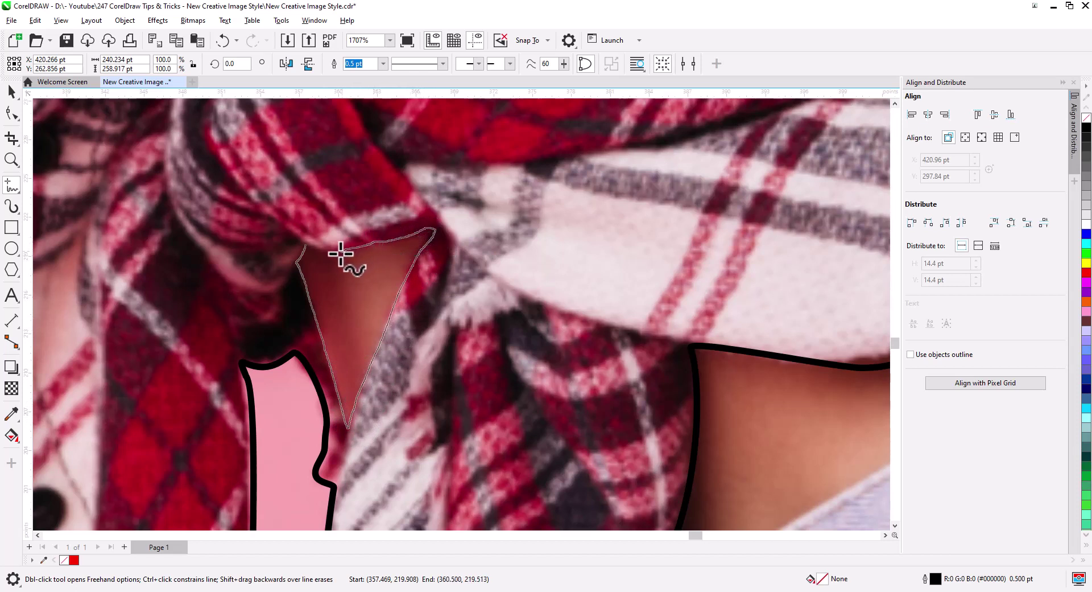
pyautogui.moveTo(310, 248); pyautogui.dragTo(307, 251)
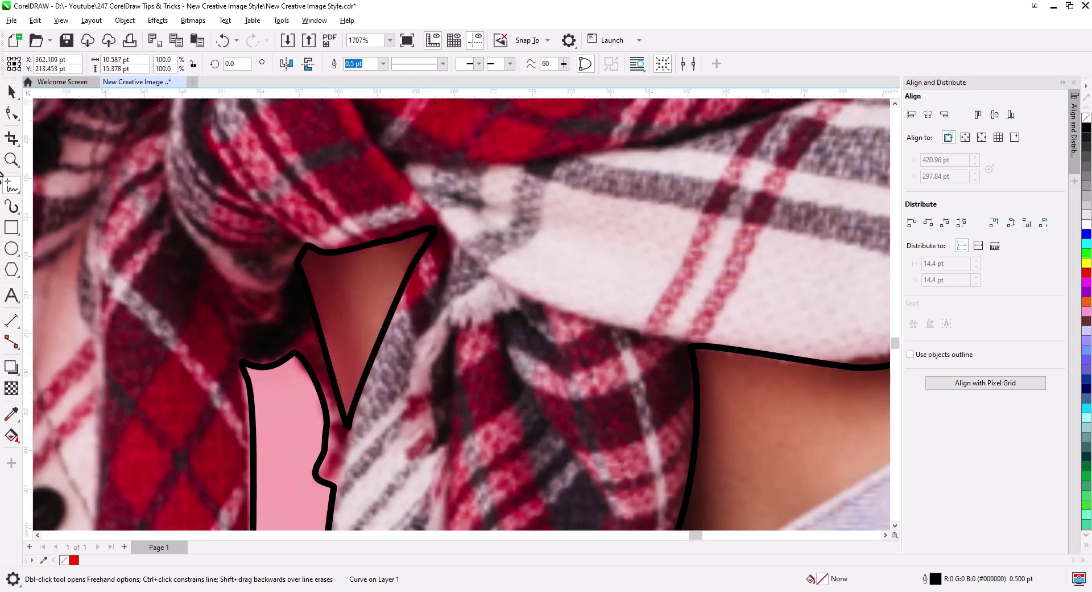
pyautogui.scroll(-5, 364, 319)
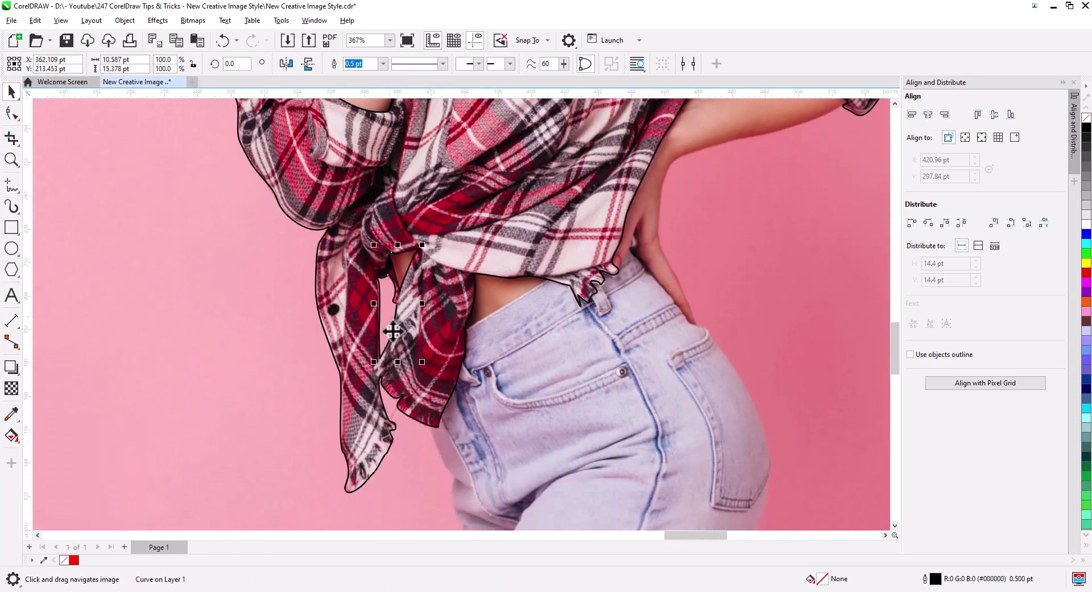
pyautogui.keyDown('shift'); pyautogui.click(433, 362); pyautogui.keyUp('shift')
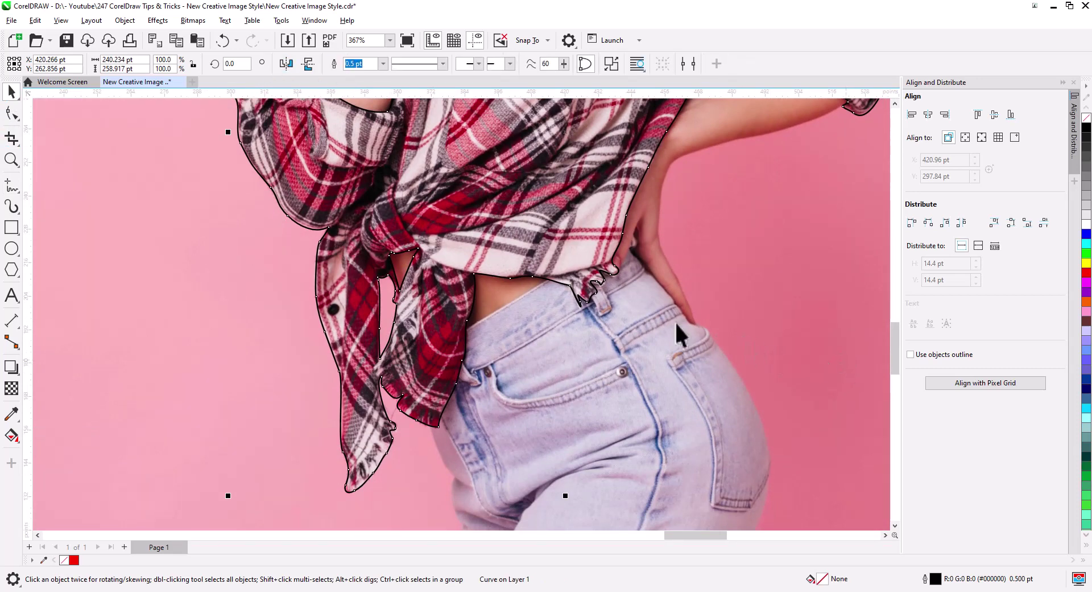
# Step: Fill the shirt outline with solid red (#FF0000) and deselect it
pyautogui.scroll(-3, 678, 329)
pyautogui.click(440, 353)
pyautogui.scroll(-1, 441, 352)
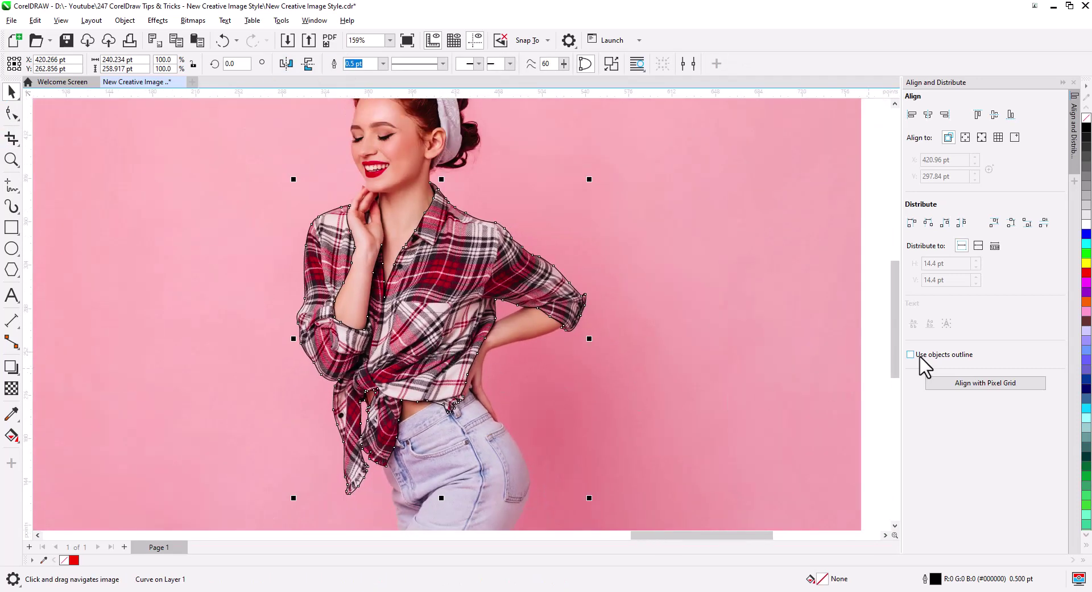
pyautogui.click(1086, 273)
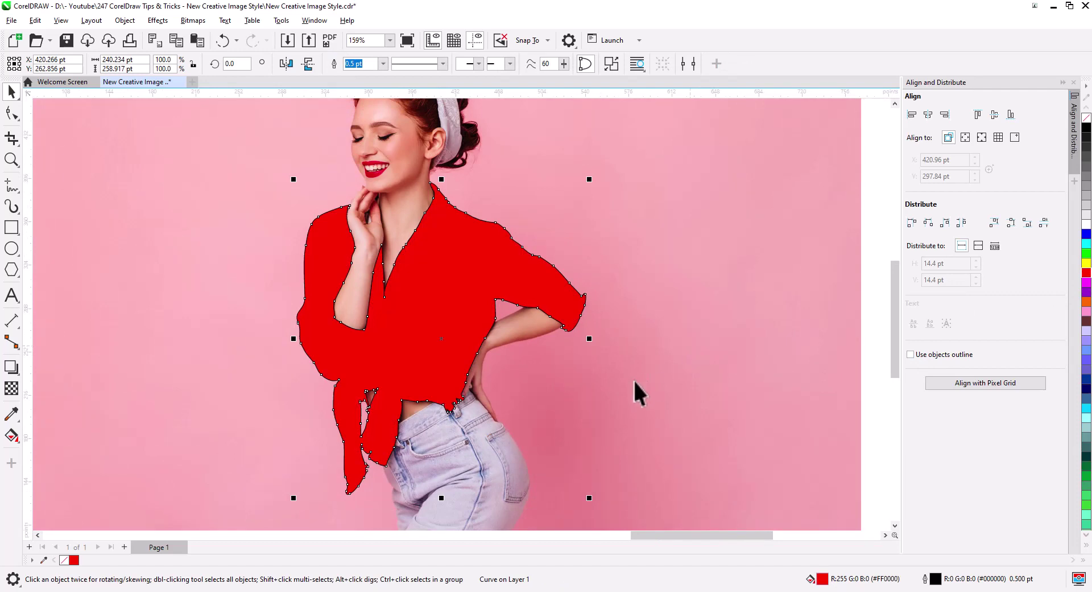
pyautogui.press('Escape')
# Step: Start a Bézier outline of the jeans at the waistband, running behind the shirt tail and down the front edge of the leg
pyautogui.moveTo(576, 421); pyautogui.dragTo(609, 228)
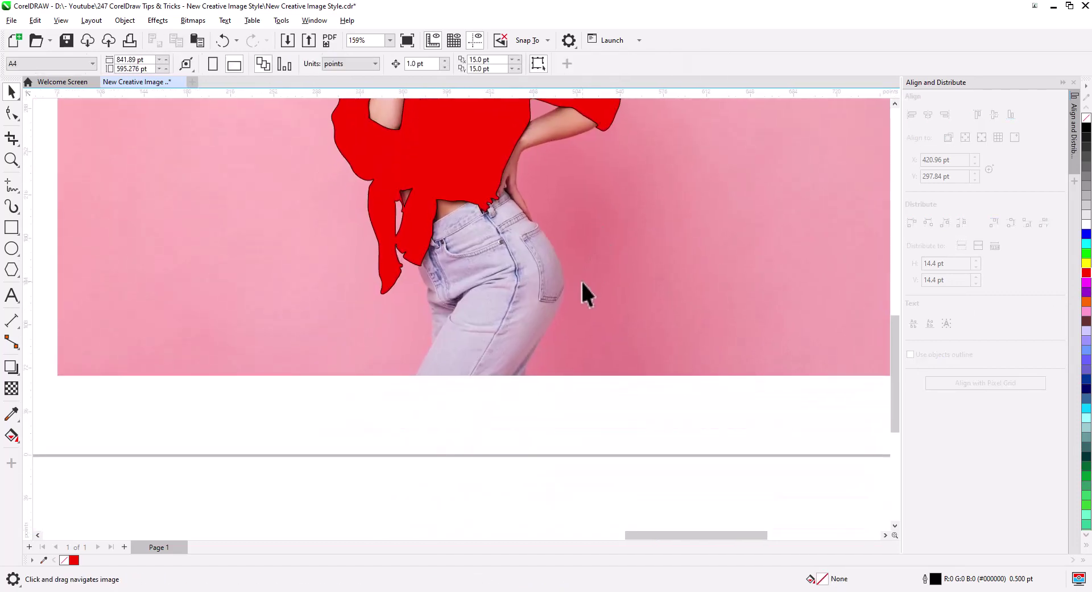
pyautogui.scroll(3, 487, 210)
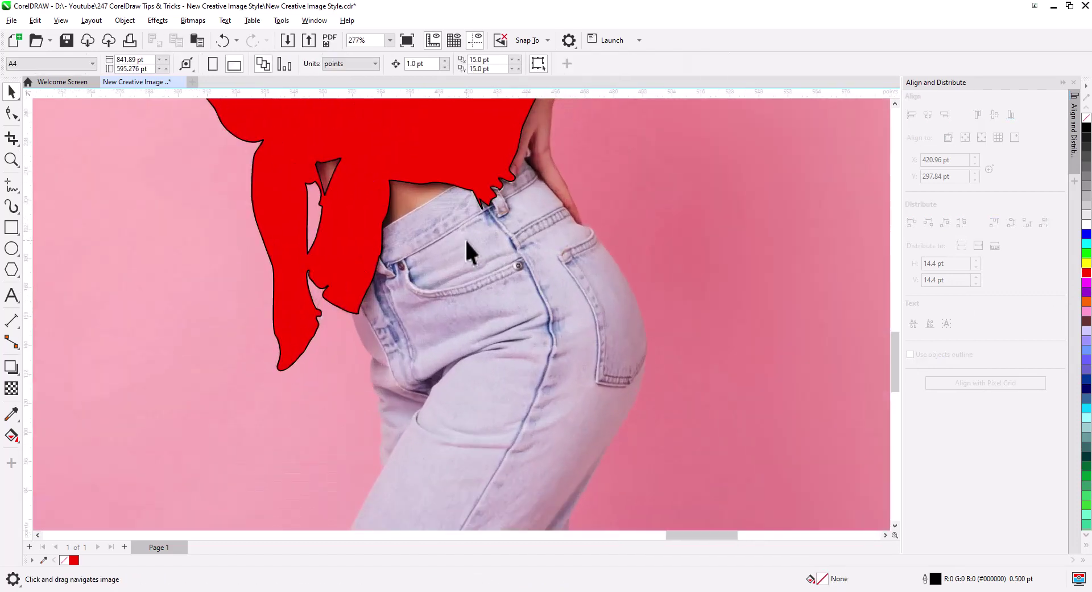
pyautogui.click(11, 187)
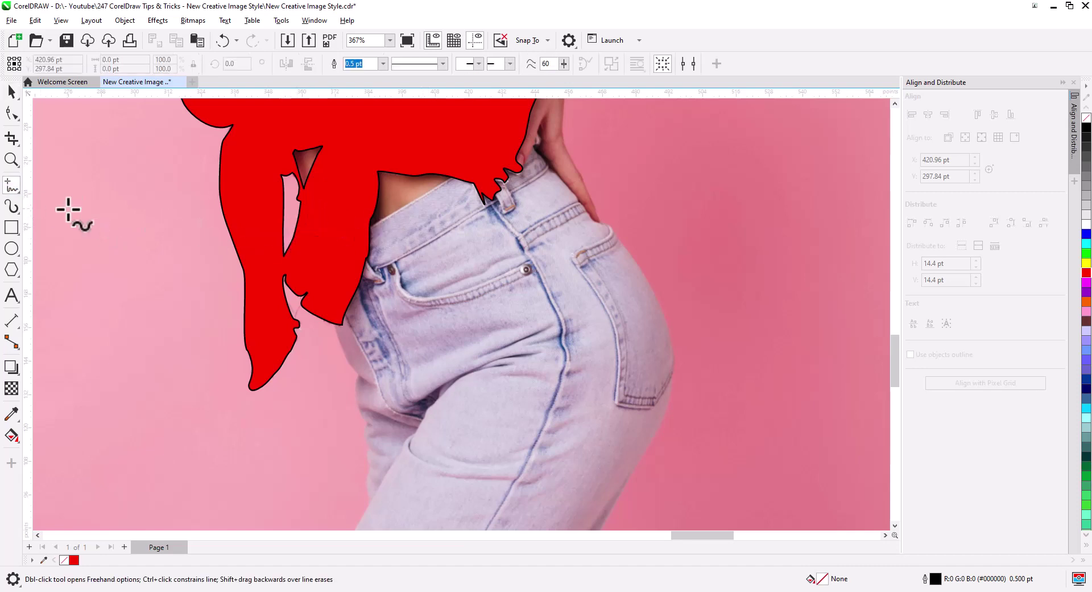
pyautogui.click(12, 188)
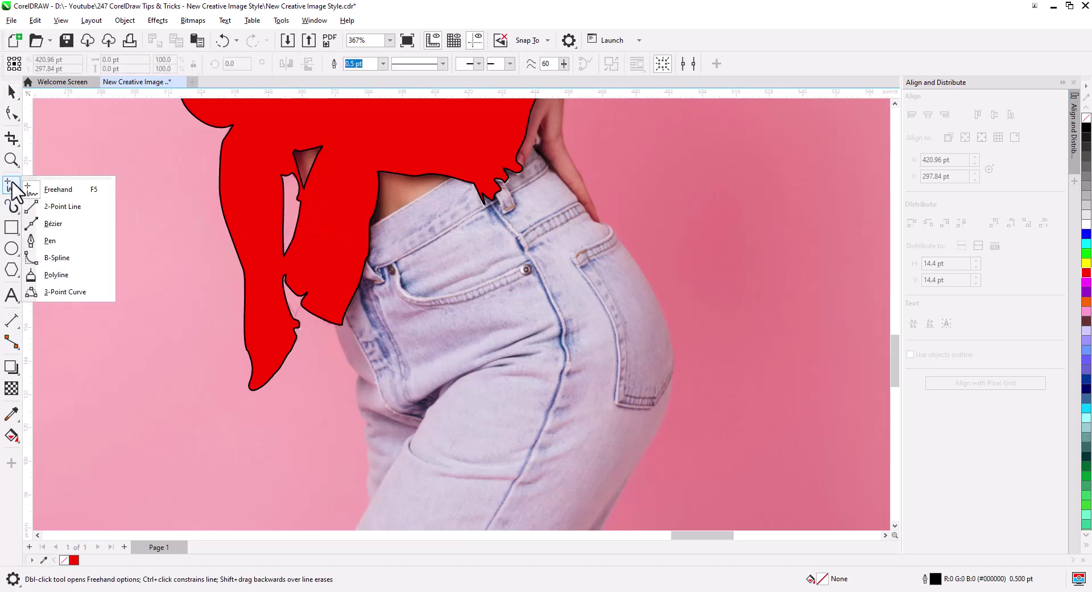
pyautogui.click(53, 225)
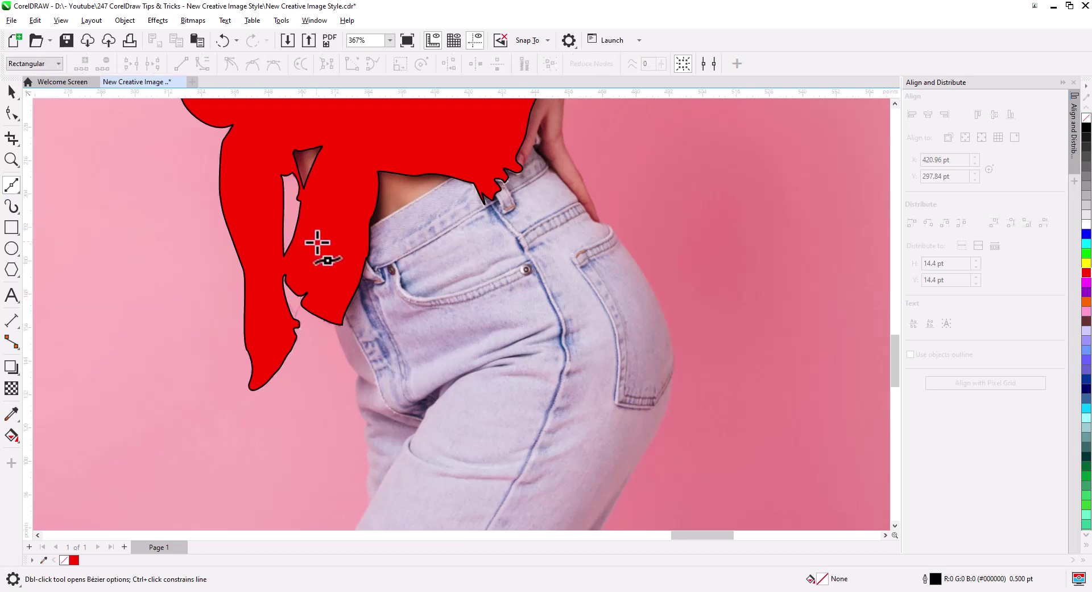
pyautogui.click(463, 172)
pyautogui.click(358, 231)
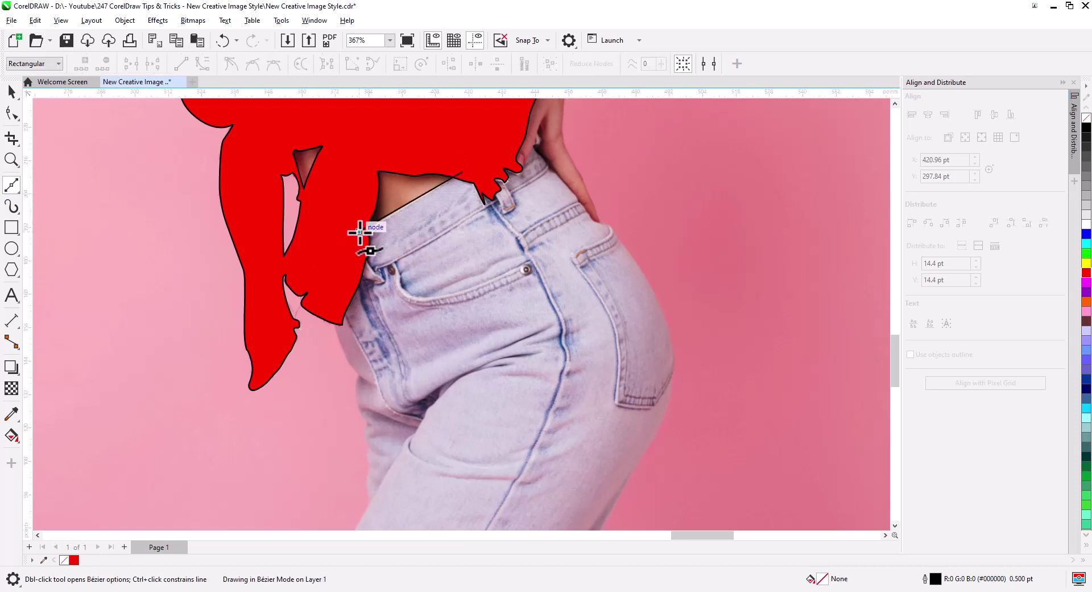
pyautogui.click(332, 321)
pyautogui.click(358, 378)
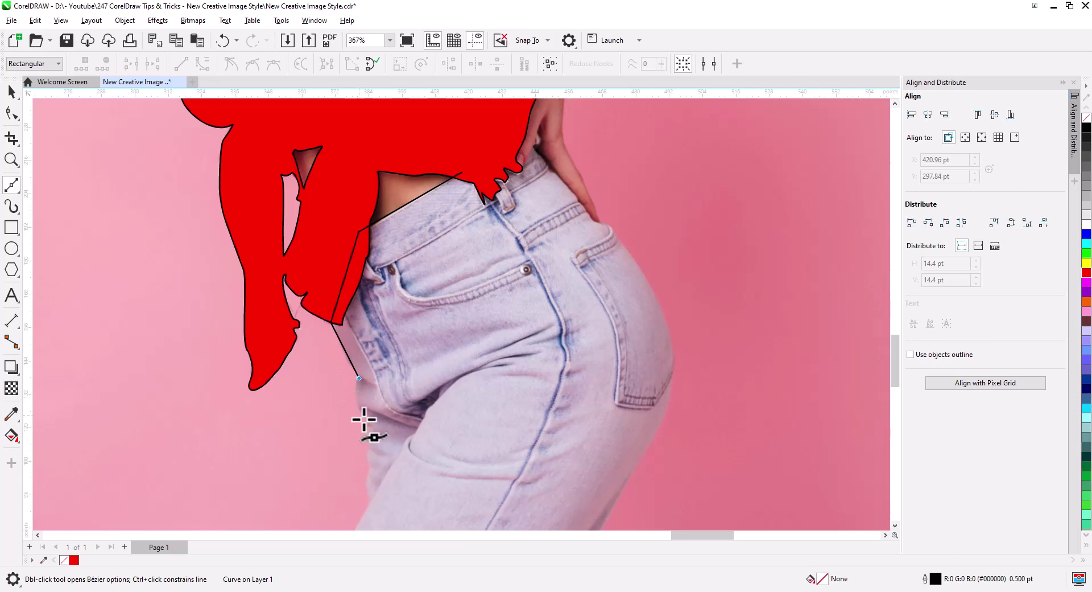
pyautogui.click(369, 471)
pyautogui.click(369, 503)
# Step: Continue the jeans outline along the photo's lower edge and up the back of the thigh to the hip pocket
pyautogui.moveTo(369, 523); pyautogui.dragTo(405, 391)
pyautogui.scroll(1, 426, 276)
pyautogui.click(381, 314)
pyautogui.click(675, 315)
pyautogui.click(675, 295)
pyautogui.moveTo(675, 295); pyautogui.dragTo(384, 492)
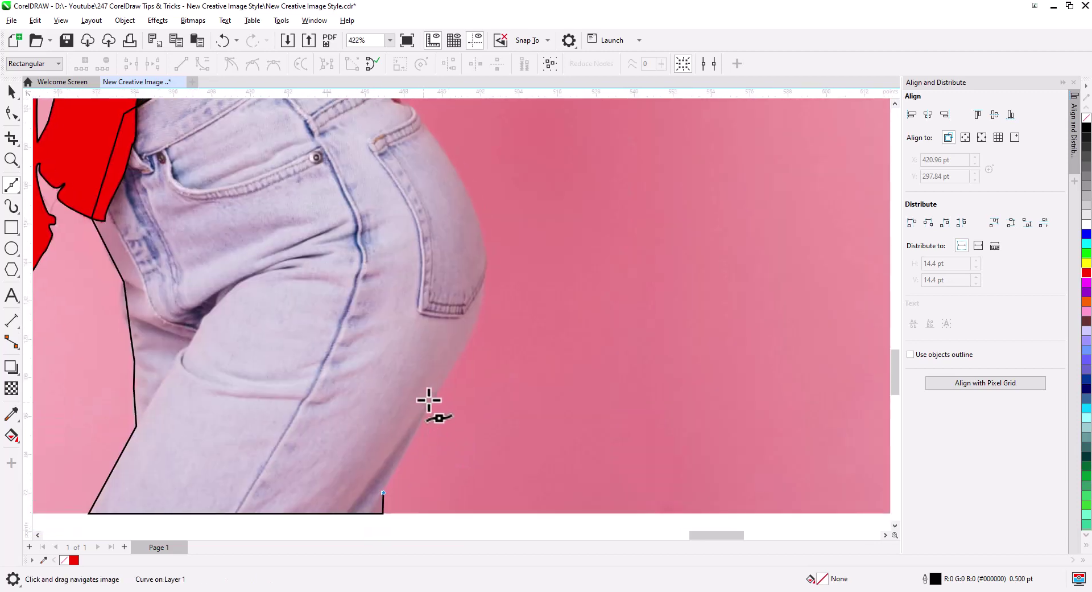
pyautogui.click(459, 360)
pyautogui.moveTo(437, 168); pyautogui.dragTo(446, 295)
pyautogui.click(433, 248)
pyautogui.click(414, 233)
# Step: Continue the jeans outline past the resting hand to the back waist and close it across the shirt hem
pyautogui.scroll(8, 408, 233)
pyautogui.click(406, 215)
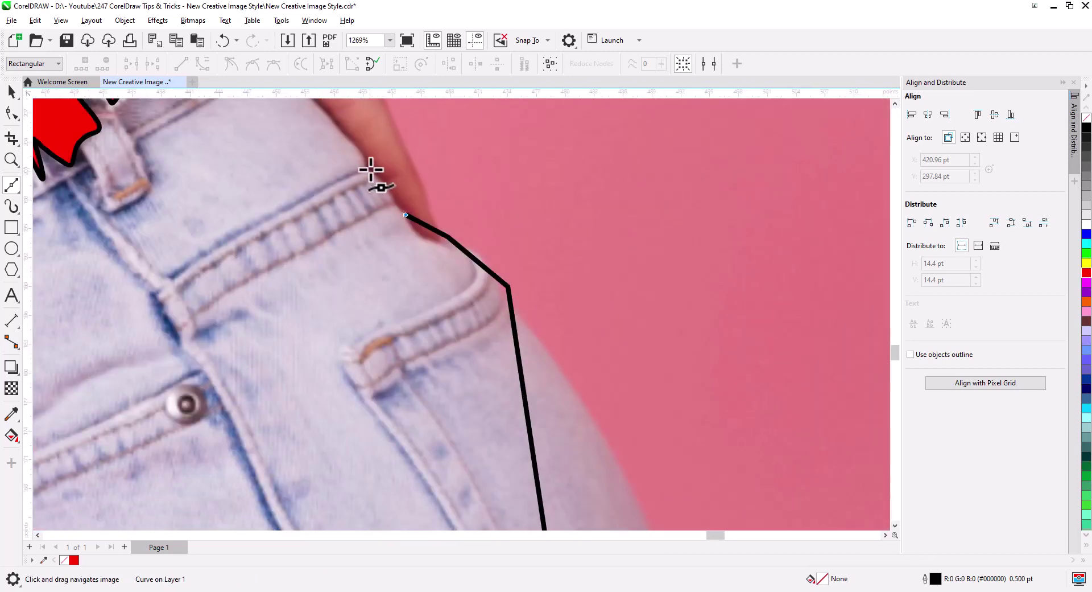
pyautogui.click(370, 169)
pyautogui.moveTo(371, 169); pyautogui.dragTo(471, 347)
pyautogui.click(419, 283)
pyautogui.click(369, 229)
pyautogui.moveTo(313, 156); pyautogui.dragTo(432, 217)
pyautogui.click(432, 217)
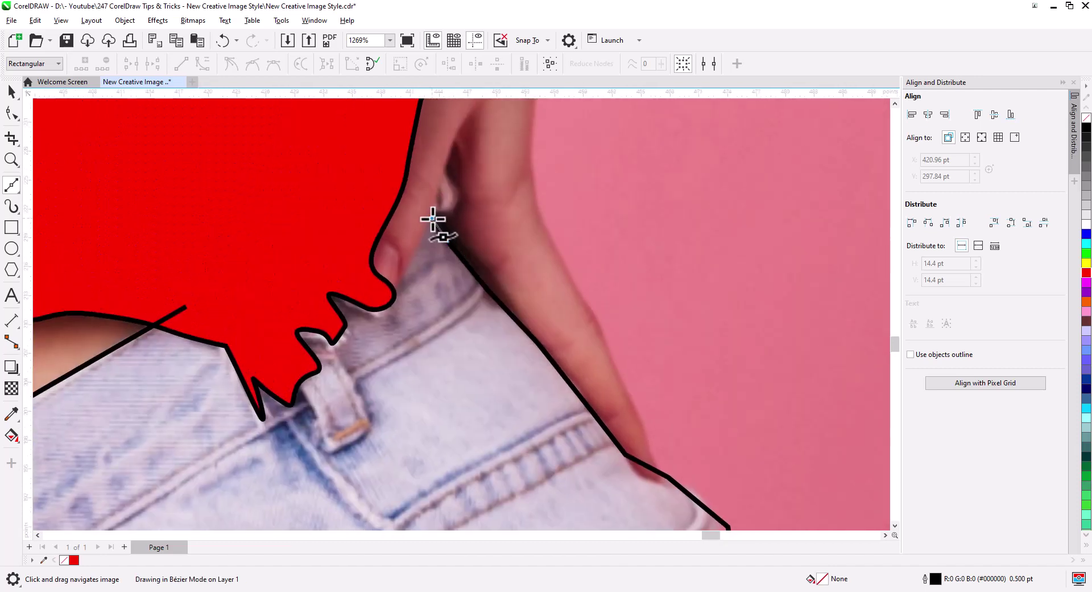
pyautogui.click(388, 294)
pyautogui.click(311, 267)
pyautogui.click(187, 307)
# Step: Bend the jeans outline segments to follow the waist edge beside the hand, the fingertip and the back pocket corner
pyautogui.press('F10')
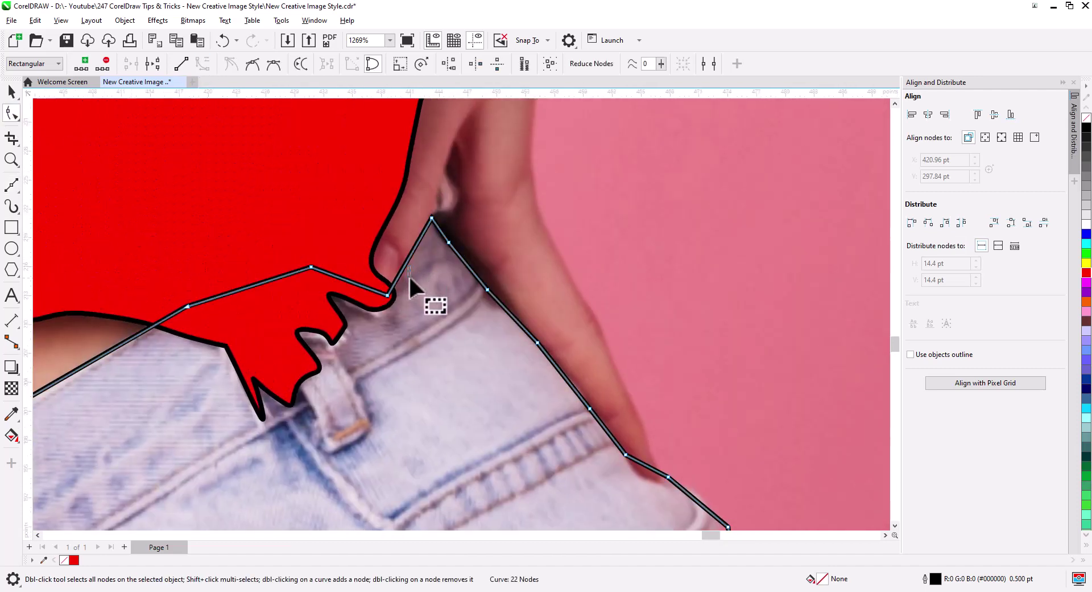
pyautogui.moveTo(401, 272); pyautogui.dragTo(409, 276)
pyautogui.moveTo(499, 302); pyautogui.dragTo(488, 310)
pyautogui.moveTo(581, 446); pyautogui.dragTo(507, 358)
pyautogui.moveTo(593, 407); pyautogui.dragTo(428, 325)
pyautogui.moveTo(390, 282); pyautogui.dragTo(397, 274)
pyautogui.moveTo(459, 409); pyautogui.dragTo(323, 257)
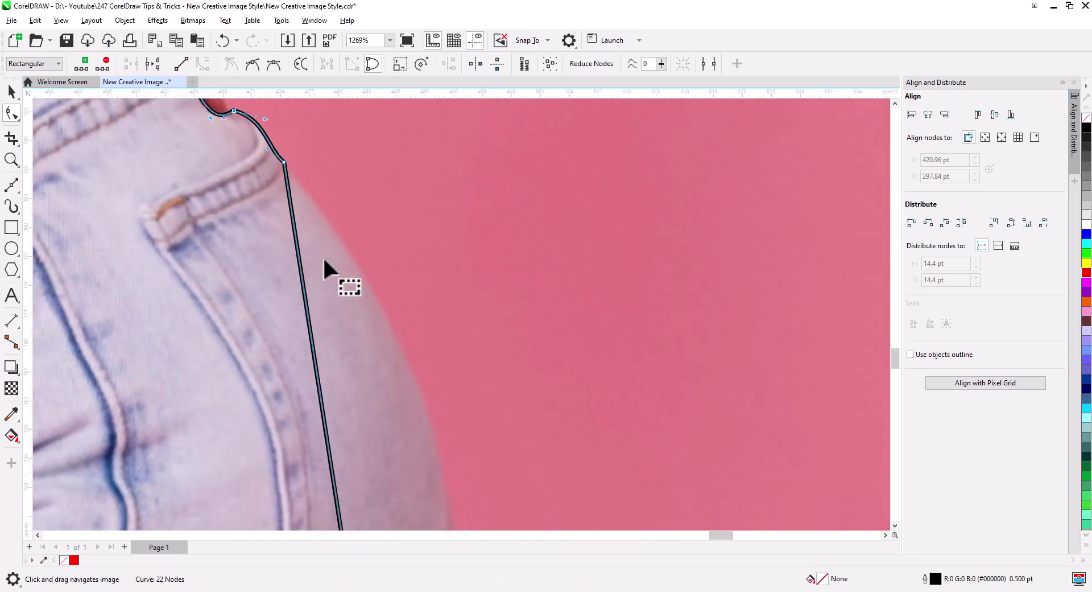
# Step: Curve the jeans outline around the hip and back of the thigh, smoothing the node by the back pocket
pyautogui.scroll(-2, 324, 259)
pyautogui.moveTo(322, 343); pyautogui.dragTo(400, 370)
pyautogui.click(302, 206)
pyautogui.press('s')
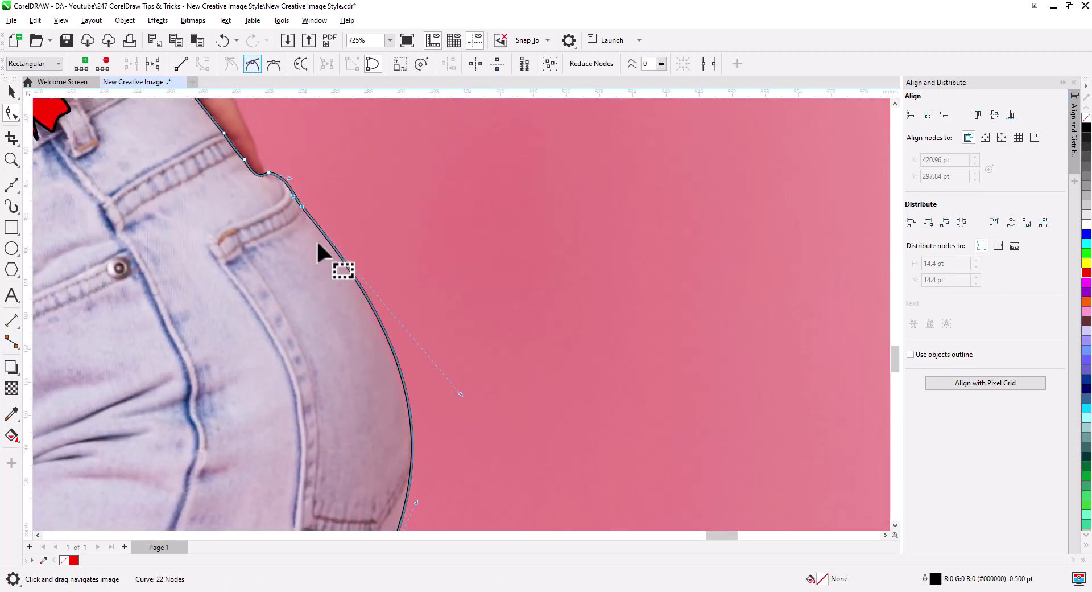
pyautogui.moveTo(284, 512); pyautogui.dragTo(309, 103)
pyautogui.moveTo(113, 307); pyautogui.dragTo(429, 377)
pyautogui.moveTo(354, 333); pyautogui.dragTo(352, 335)
# Step: Change the snapping setting and curve the jeans outline along the front of the leg up to the shirt tail
pyautogui.click(528, 40)
pyautogui.click(525, 109)
pyautogui.scroll(2, 354, 291)
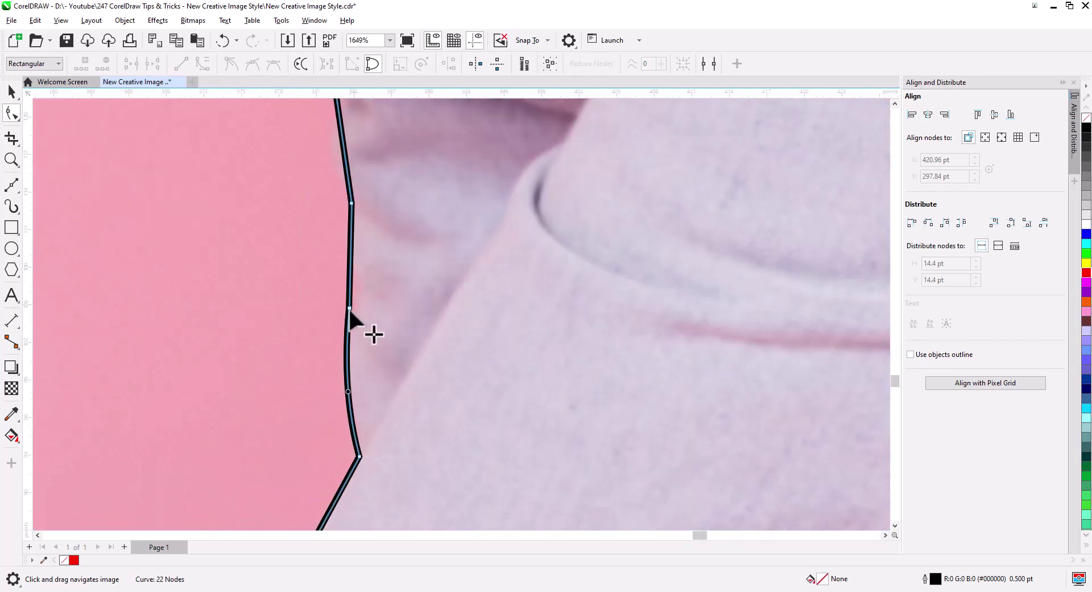
pyautogui.moveTo(351, 387); pyautogui.dragTo(348, 387)
pyautogui.moveTo(393, 284); pyautogui.dragTo(401, 415)
pyautogui.moveTo(387, 265); pyautogui.dragTo(443, 403)
pyautogui.moveTo(388, 255); pyautogui.dragTo(362, 239)
pyautogui.scroll(-6, 366, 285)
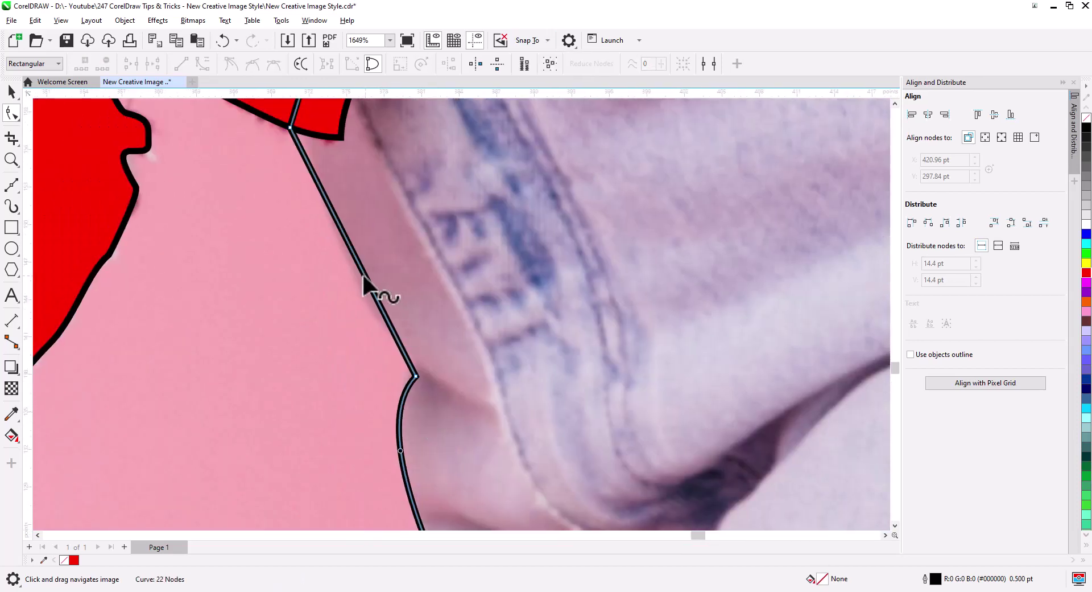
# Step: Select the shirt and jeans shapes together and trim the jeans outline with the shirt
pyautogui.press('space')
pyautogui.scroll(5, 443, 221)
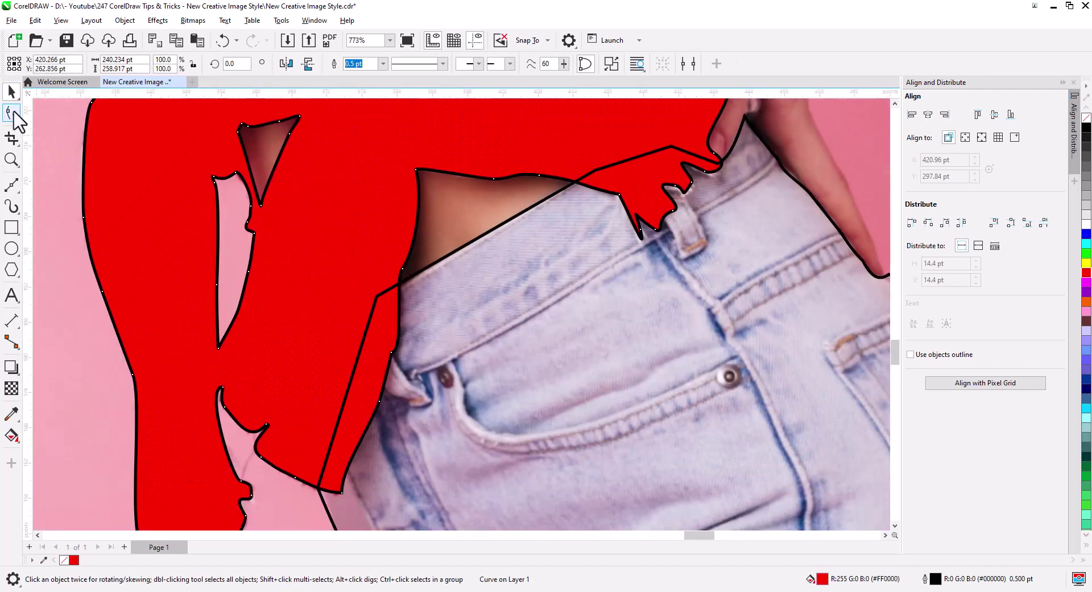
pyautogui.click(12, 112)
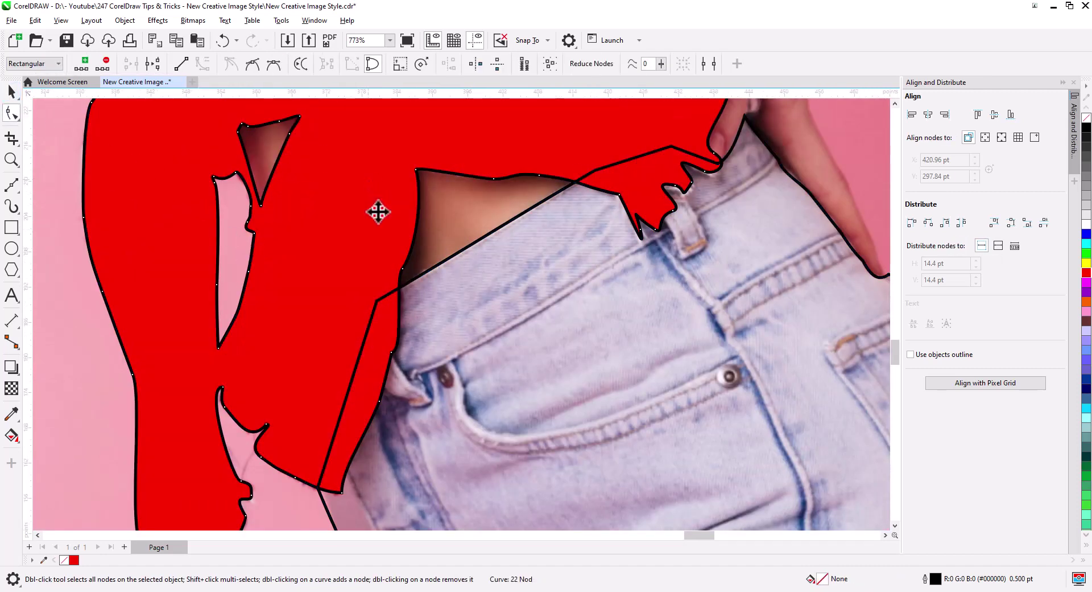
pyautogui.press('space')
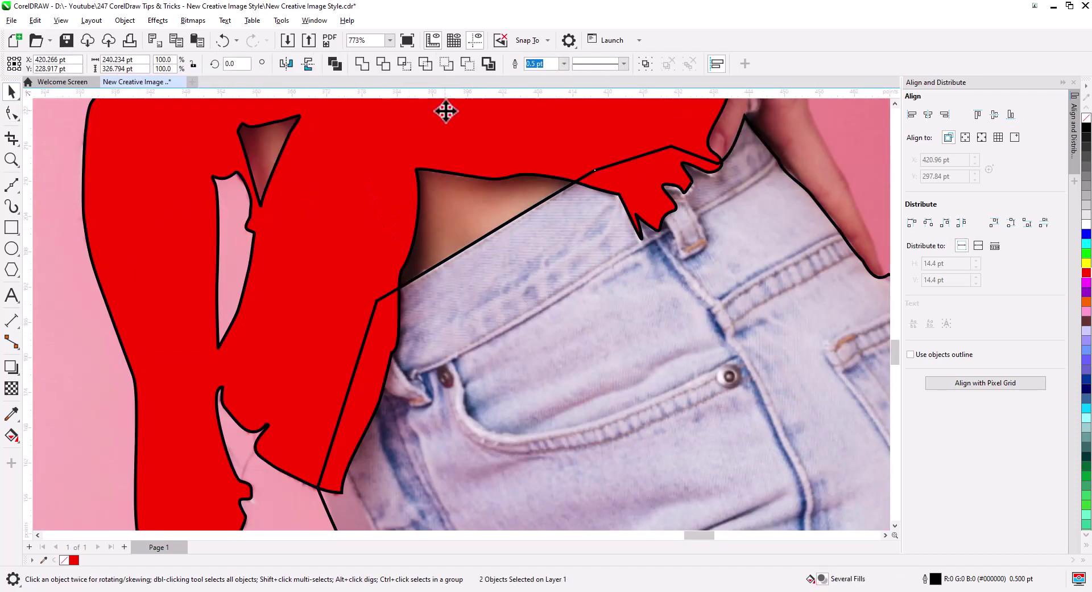
pyautogui.click(383, 64)
pyautogui.scroll(-6, 312, 223)
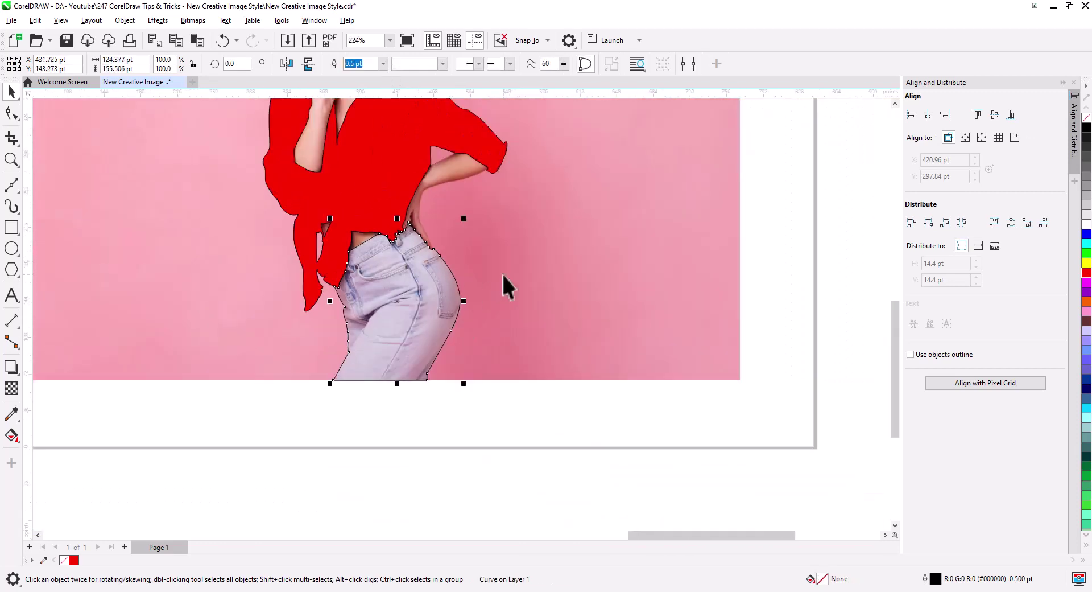
# Step: Move the trimmed jeans outline aside to check its shape, and undo the move
pyautogui.click(501, 273)
pyautogui.moveTo(412, 308); pyautogui.dragTo(536, 308)
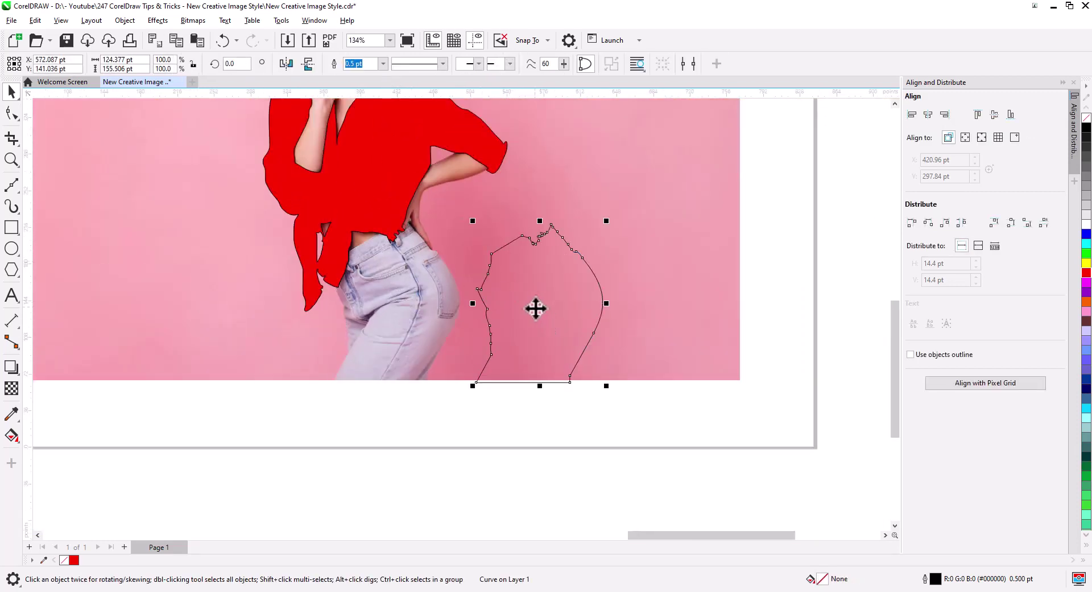
pyautogui.hotkey('ctrl', 'z')
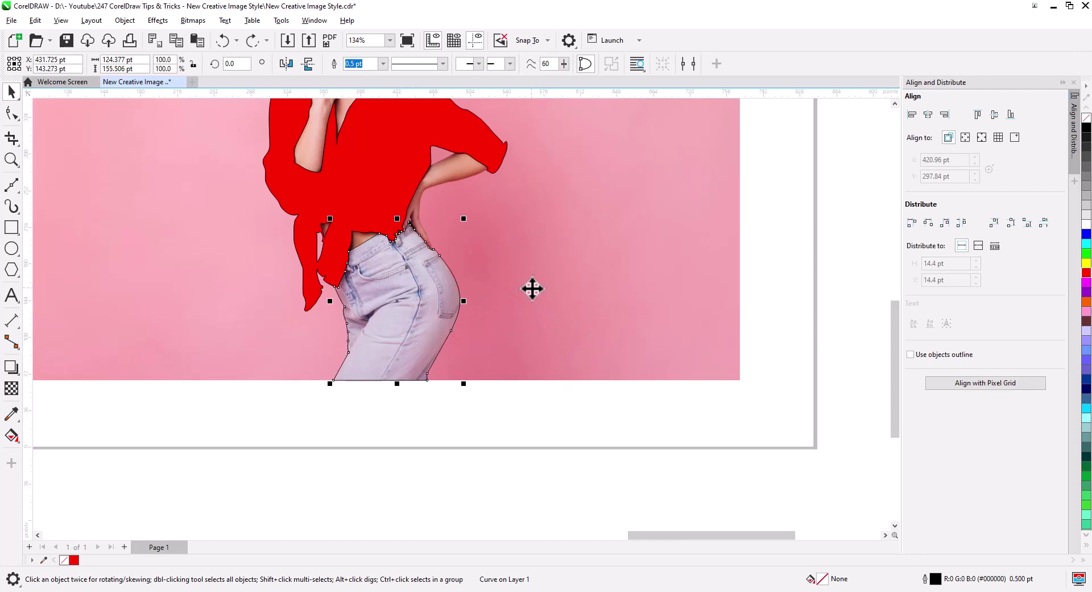
# Step: Remove the red fill from the shirt shape
pyautogui.press('Escape')
pyautogui.scroll(-2, 528, 257)
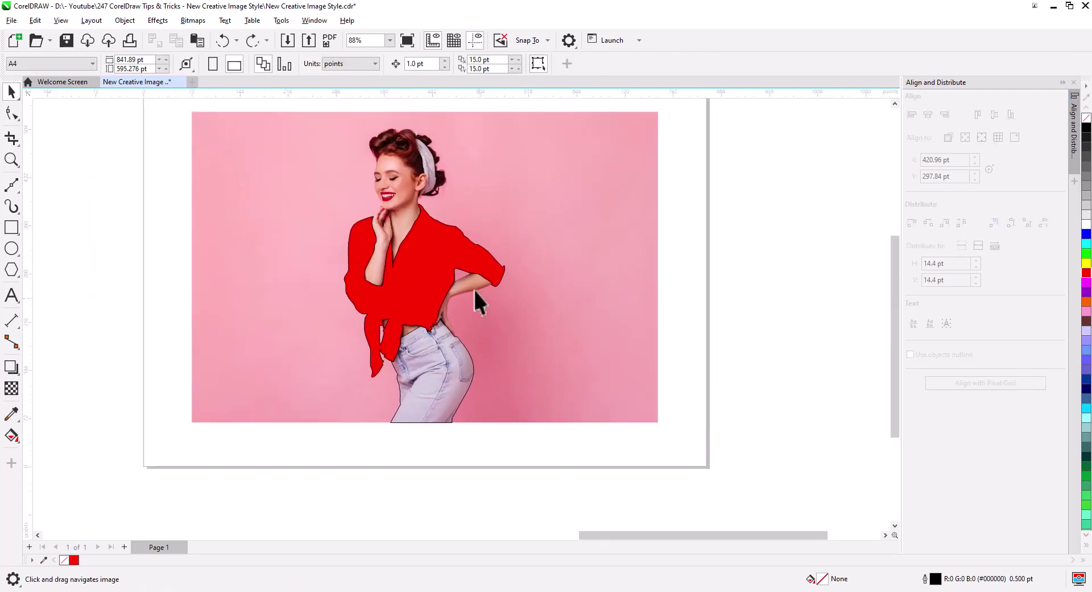
pyautogui.click(1087, 117)
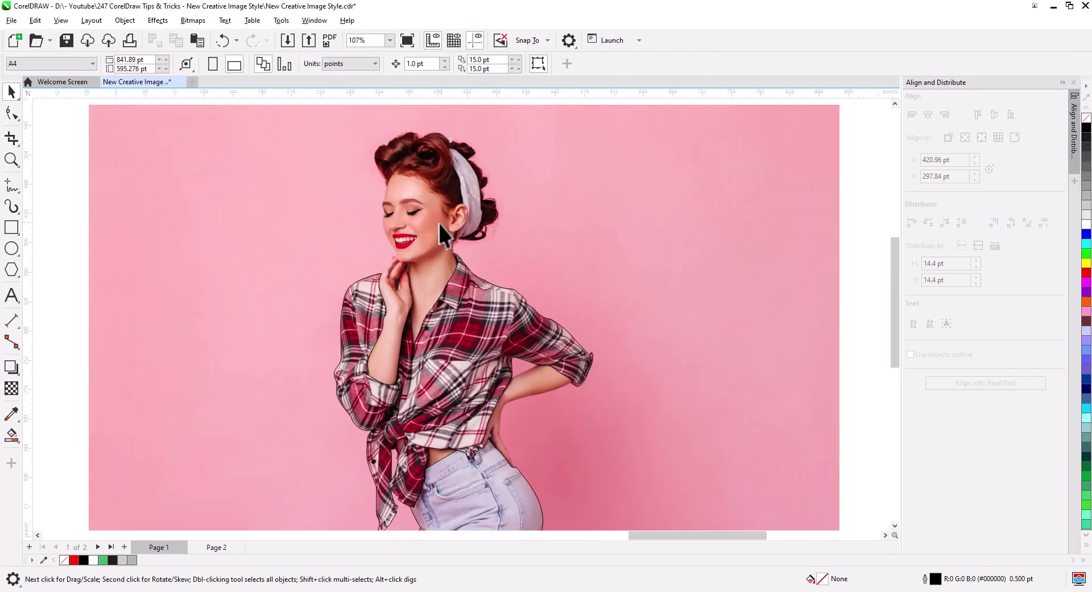
# Step: Trace a freehand curve from the shirt's shoulder tip along the raised fingers, chin and face profile up to the eyebrow
pyautogui.scroll(5, 439, 223)
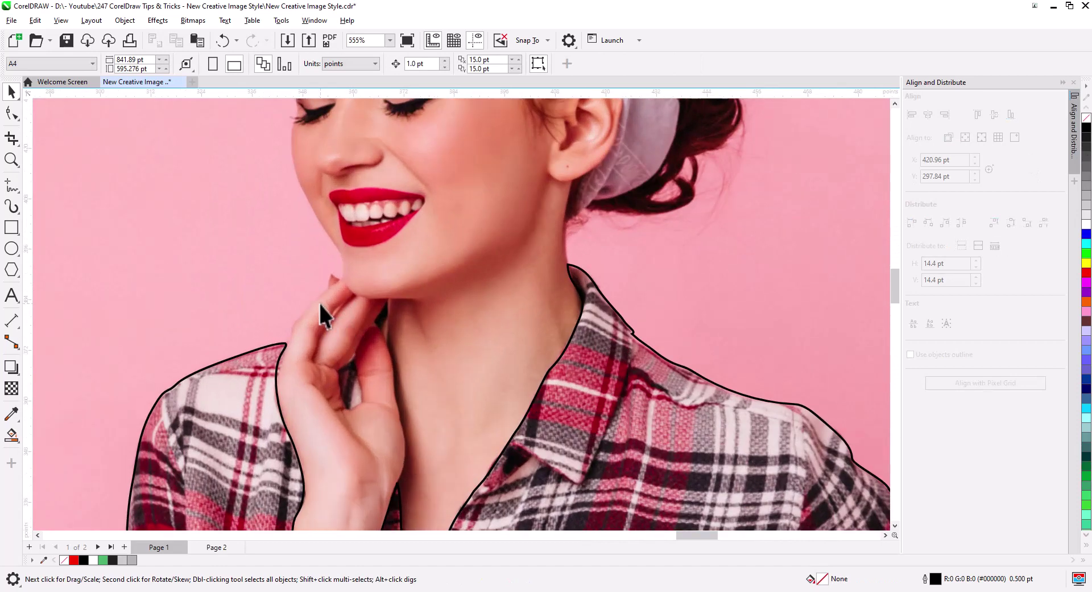
pyautogui.click(12, 185)
pyautogui.scroll(2, 222, 339)
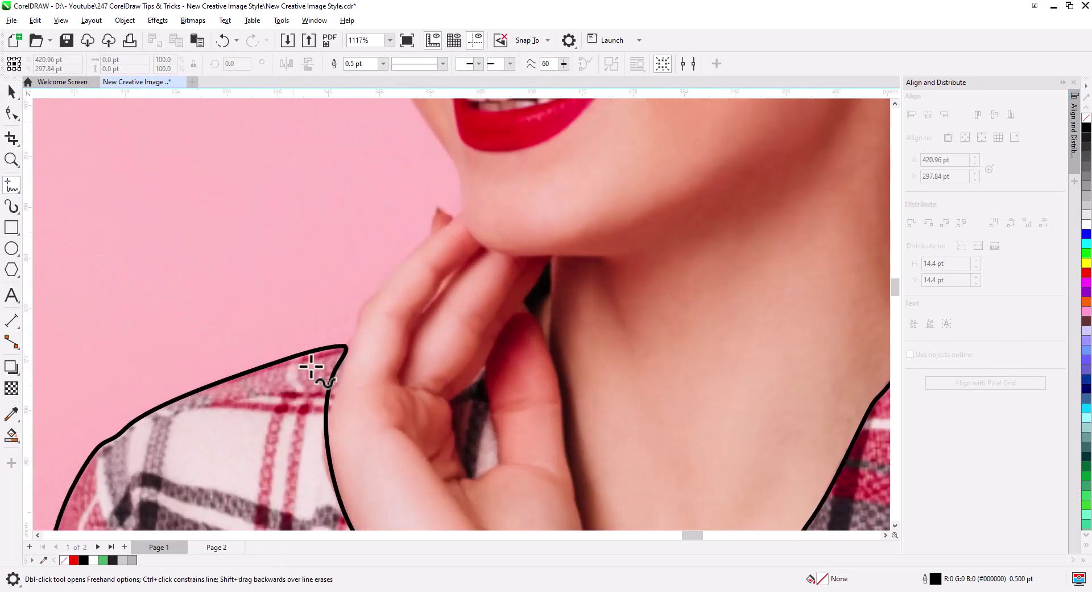
pyautogui.click(342, 349)
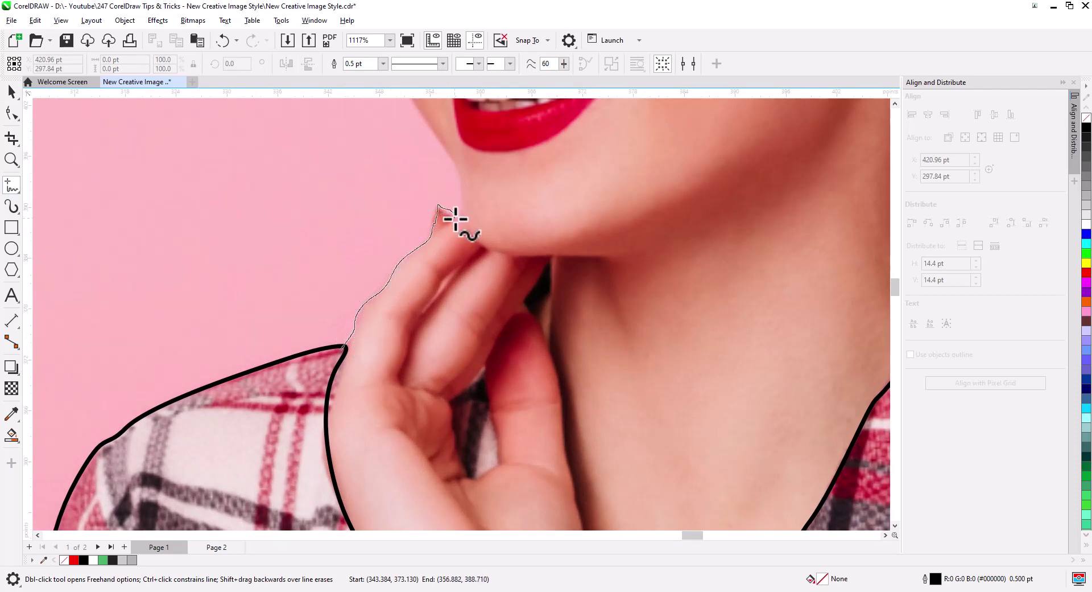
pyautogui.moveTo(420, 113)
pyautogui.mouseDown()
pyautogui.moveTo(430, 453)
pyautogui.moveTo(406, 409)
pyautogui.mouseUp()
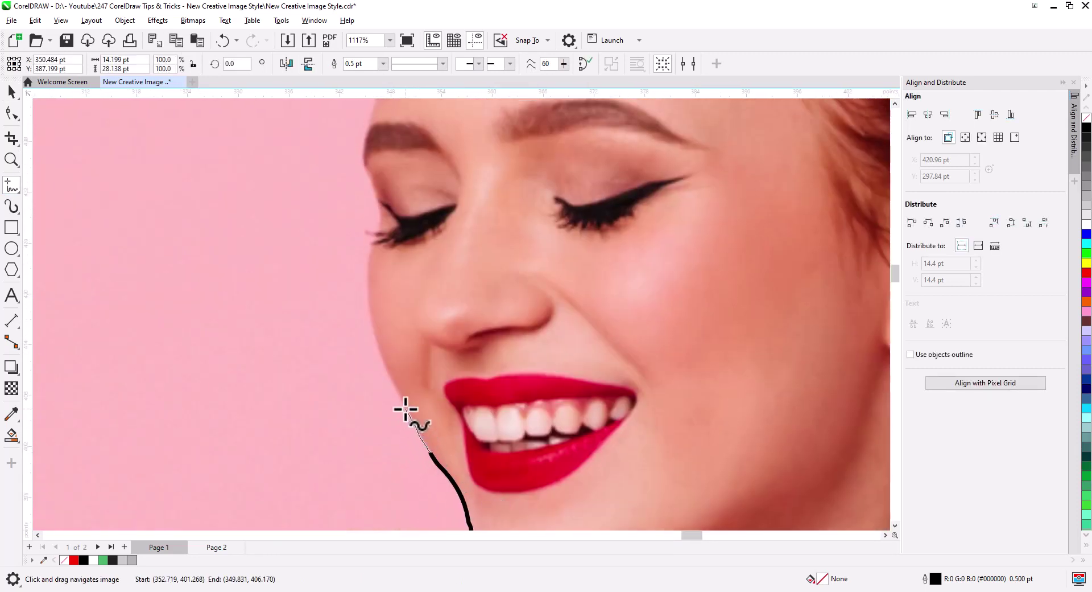
pyautogui.click(364, 161)
# Step: Continue the freehand curve up the forehead and over the front and top rolls of the hair
pyautogui.scroll(5, 304, 366)
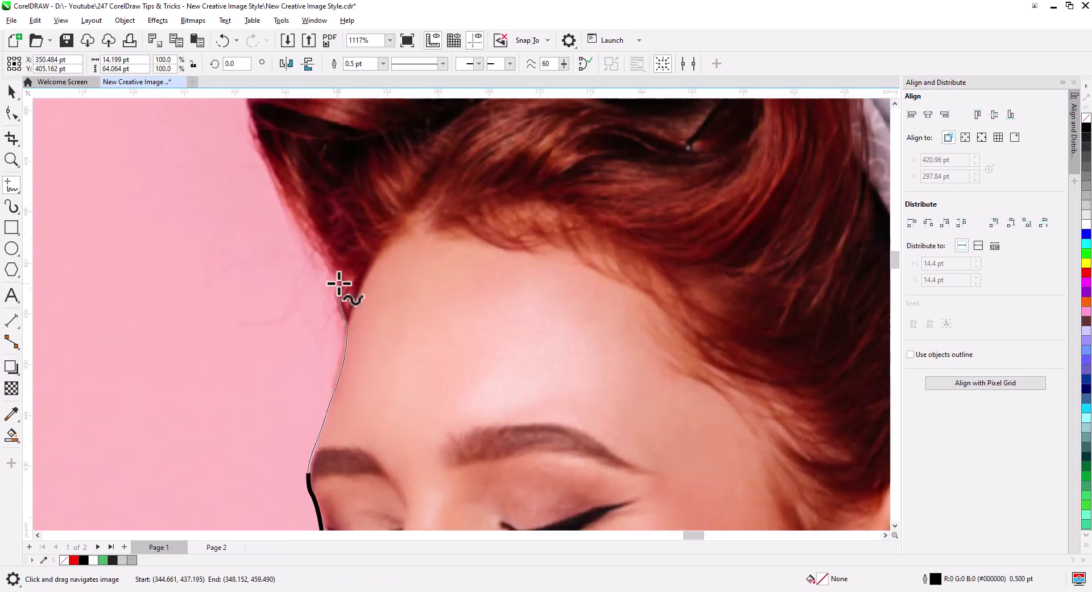
pyautogui.click(256, 151)
pyautogui.scroll(5, 307, 447)
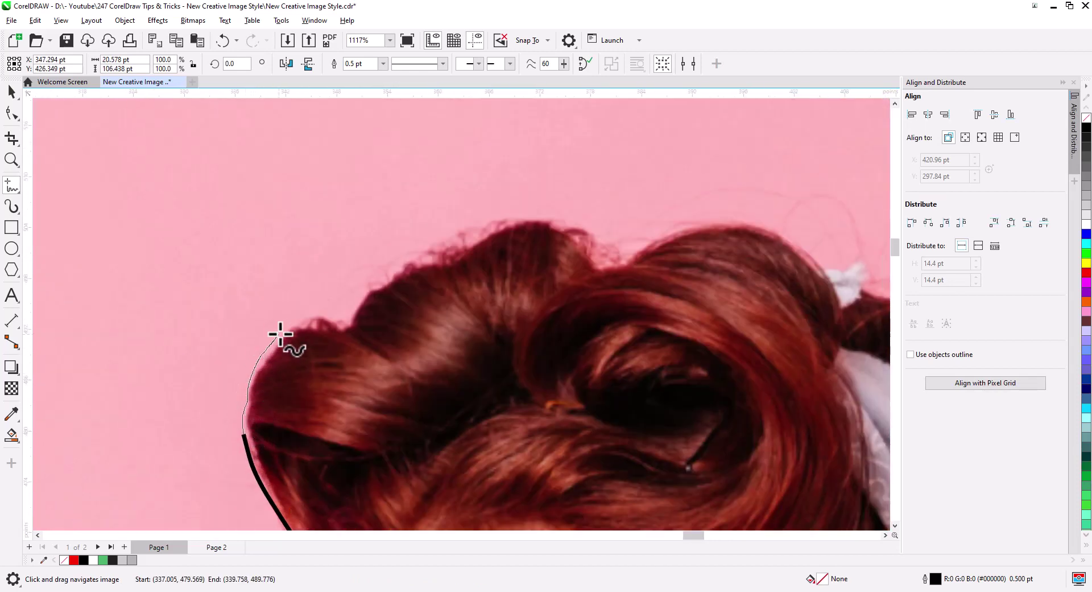
pyautogui.moveTo(455, 260); pyautogui.dragTo(576, 238)
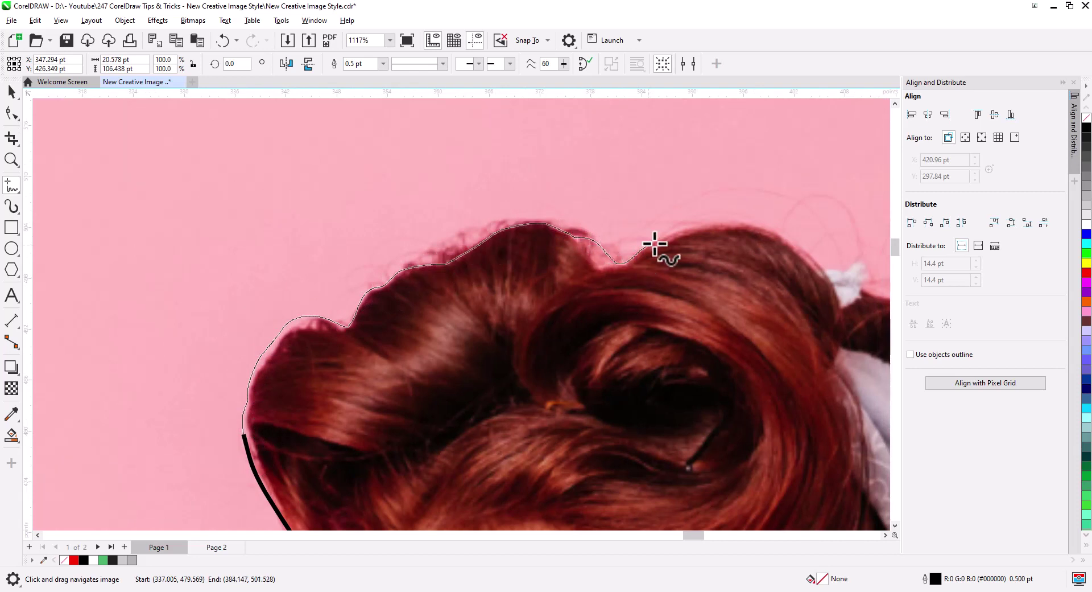
pyautogui.moveTo(794, 253); pyautogui.dragTo(794, 253)
# Step: Continue the freehand curve over the top roll, the scarf knot and the upper curls at the back of the hair
pyautogui.moveTo(794, 253)
pyautogui.mouseDown()
pyautogui.moveTo(215, 356)
pyautogui.moveTo(245, 370)
pyautogui.mouseUp()
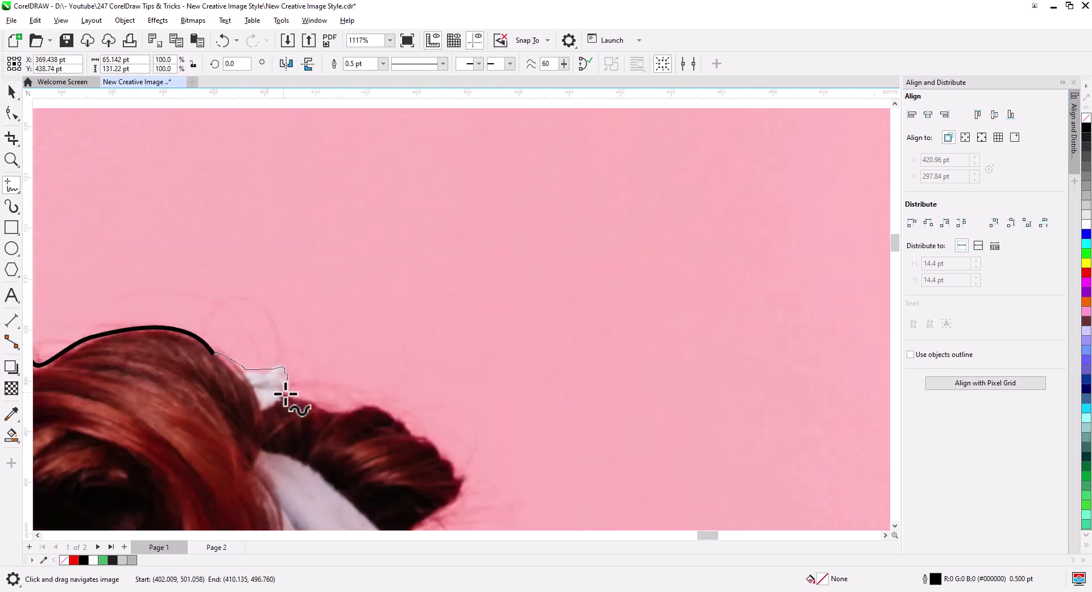
pyautogui.moveTo(461, 481); pyautogui.dragTo(424, 523)
pyautogui.moveTo(445, 520); pyautogui.dragTo(391, 296)
pyautogui.moveTo(371, 295); pyautogui.dragTo(355, 312)
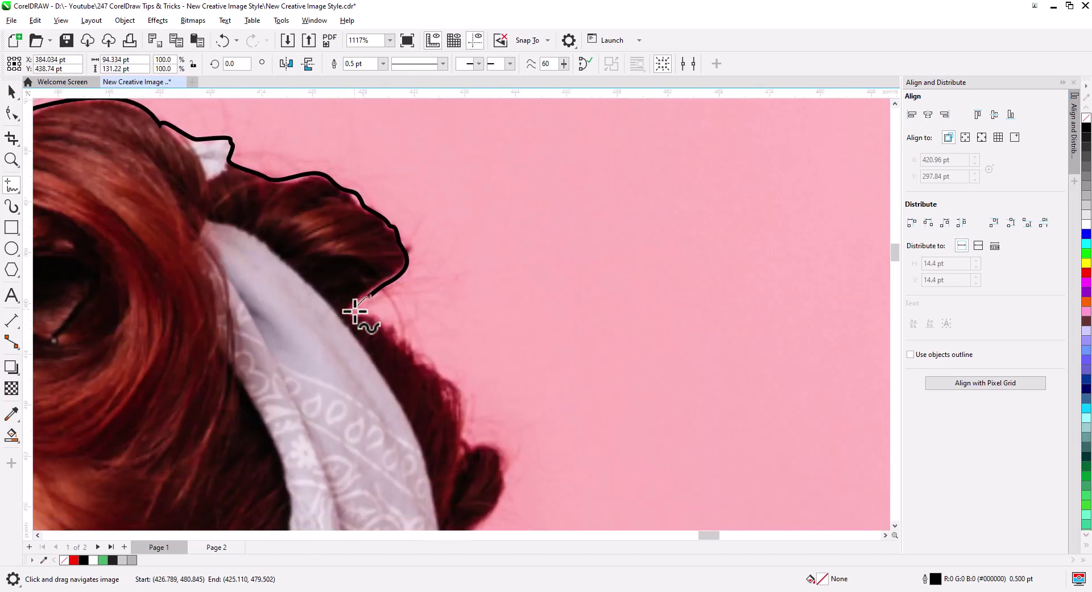
pyautogui.moveTo(478, 443); pyautogui.dragTo(473, 488)
pyautogui.scroll(-5, 398, 227)
pyautogui.hscroll(2, 398, 227)
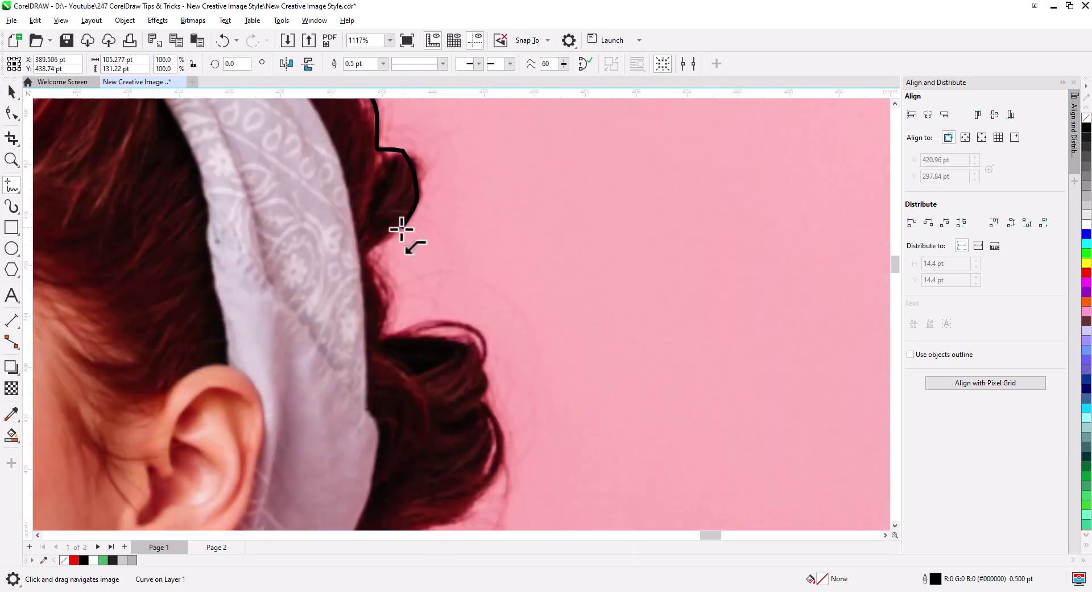
# Step: Continue the freehand curve around the lower back curls and down the nape to the shirt collar
pyautogui.moveTo(401, 227); pyautogui.dragTo(391, 331)
pyautogui.moveTo(492, 445); pyautogui.dragTo(477, 465)
pyautogui.scroll(-5, 477, 465)
pyautogui.hscroll(1, 477, 465)
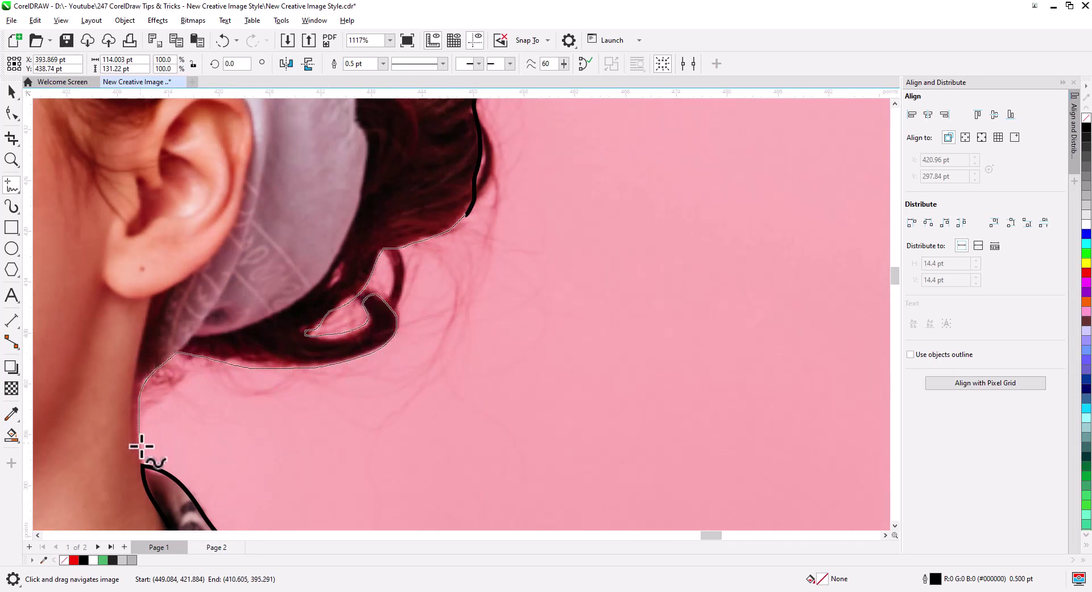
pyautogui.moveTo(141, 446); pyautogui.dragTo(142, 458)
# Step: Smart Fill the enclosed head, neck and raised forearm area with green to create one shape
pyautogui.scroll(-6, 299, 284)
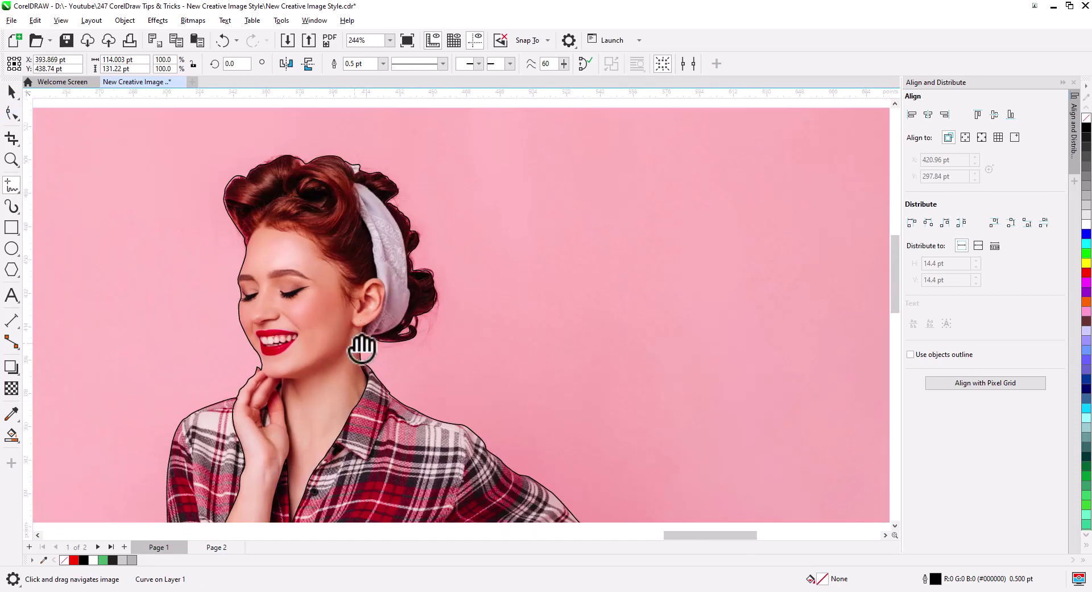
pyautogui.click(12, 436)
pyautogui.click(336, 333)
pyautogui.scroll(-4, 401, 317)
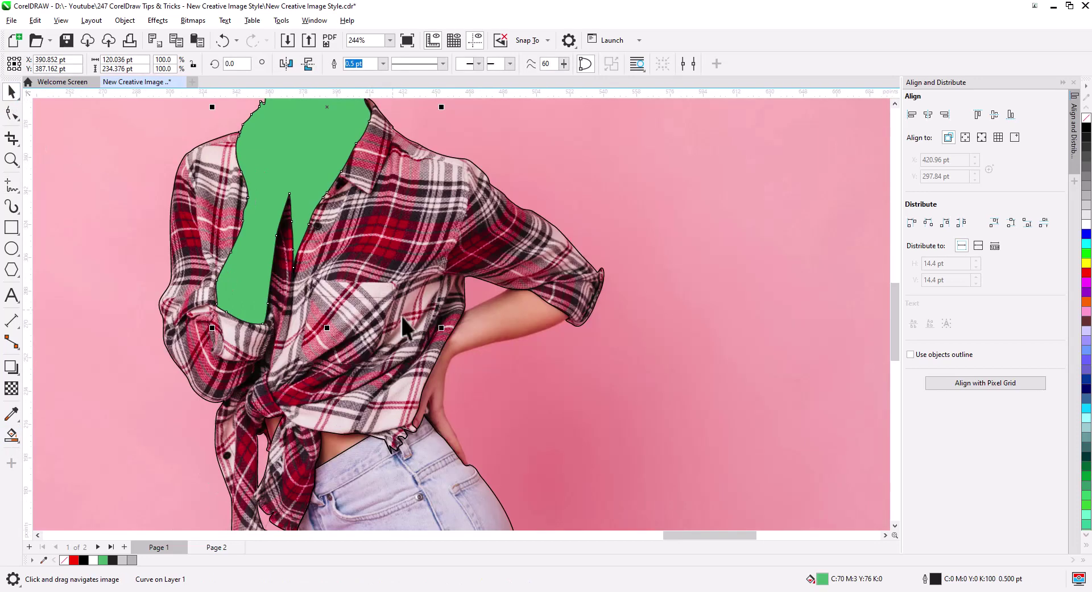
# Step: Trace freehand lines along the upper and lower edges of the bent arm and the hand down to the jeans
pyautogui.scroll(2, 461, 337)
pyautogui.click(12, 185)
pyautogui.moveTo(328, 190); pyautogui.dragTo(325, 192)
pyautogui.hotkey('ctrl', 'z')
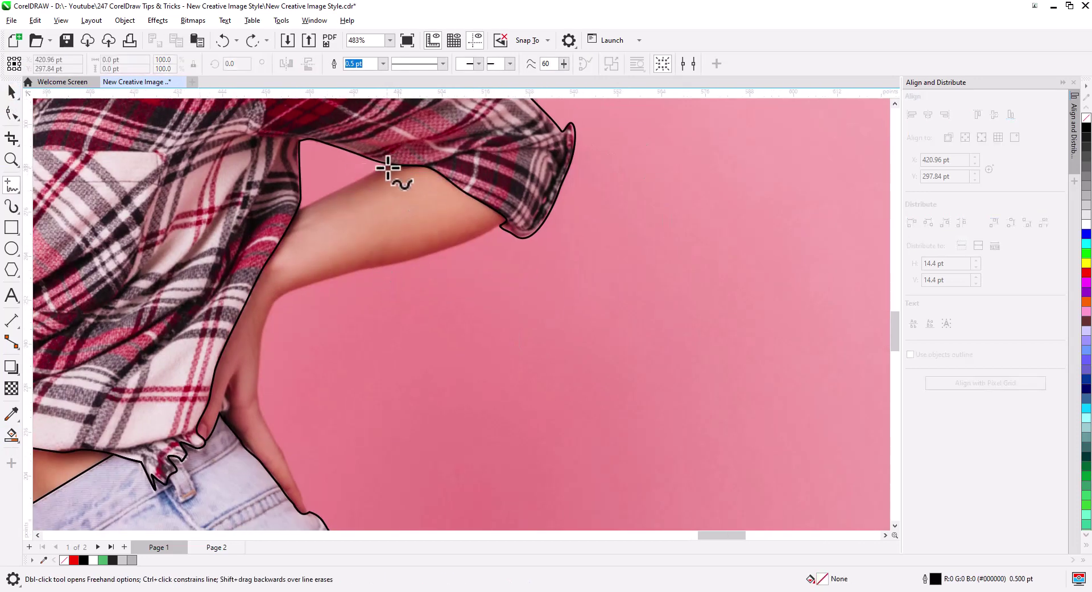
pyautogui.scroll(1, 387, 169)
pyautogui.moveTo(395, 150)
pyautogui.mouseDown()
pyautogui.moveTo(363, 178)
pyautogui.moveTo(184, 262)
pyautogui.mouseUp()
pyautogui.moveTo(184, 262); pyautogui.dragTo(211, 146)
pyautogui.moveTo(650, 164)
pyautogui.mouseDown()
pyautogui.moveTo(503, 228)
pyautogui.moveTo(246, 291)
pyautogui.moveTo(183, 336)
pyautogui.moveTo(163, 417)
pyautogui.mouseUp()
pyautogui.moveTo(172, 449)
pyautogui.mouseDown()
pyautogui.moveTo(333, 158)
pyautogui.moveTo(322, 140)
pyautogui.moveTo(332, 250)
pyautogui.moveTo(432, 443)
pyautogui.mouseUp()
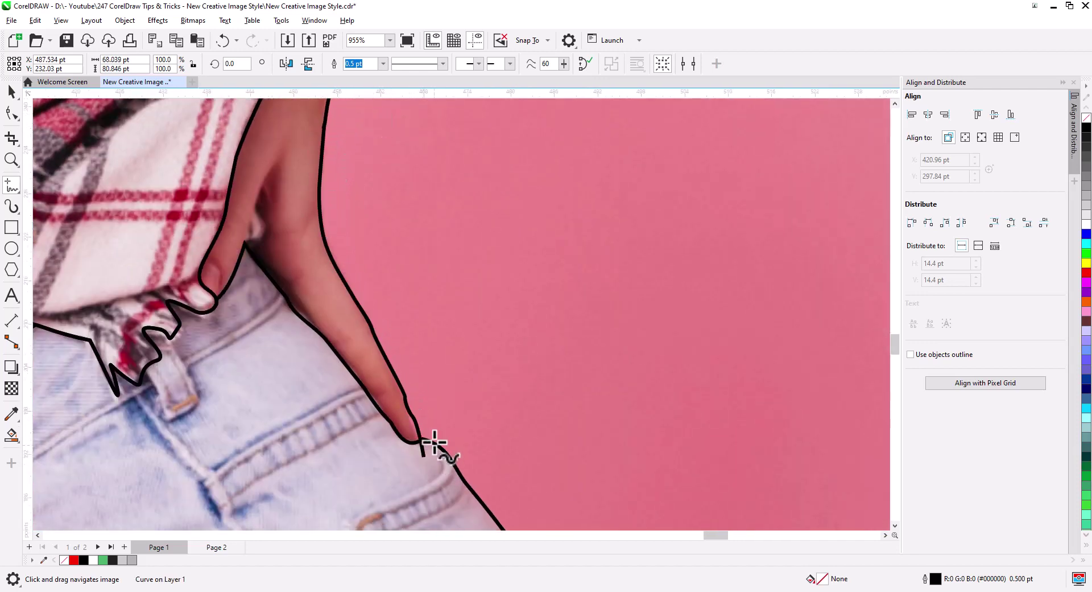
# Step: Adjust the nodes of the arm lines so they cross the shirt outline and follow the skin edge closely
pyautogui.scroll(-3, 366, 383)
pyautogui.press('F10')
pyautogui.scroll(3, 269, 169)
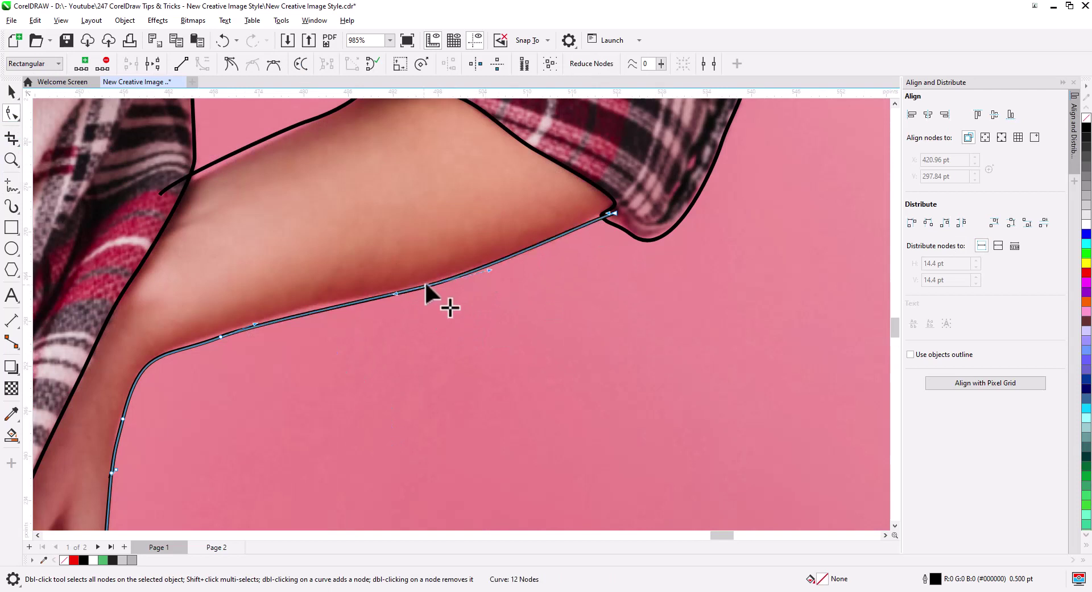
pyautogui.click(193, 172)
pyautogui.moveTo(193, 172); pyautogui.dragTo(181, 187)
pyautogui.moveTo(292, 168); pyautogui.dragTo(201, 263)
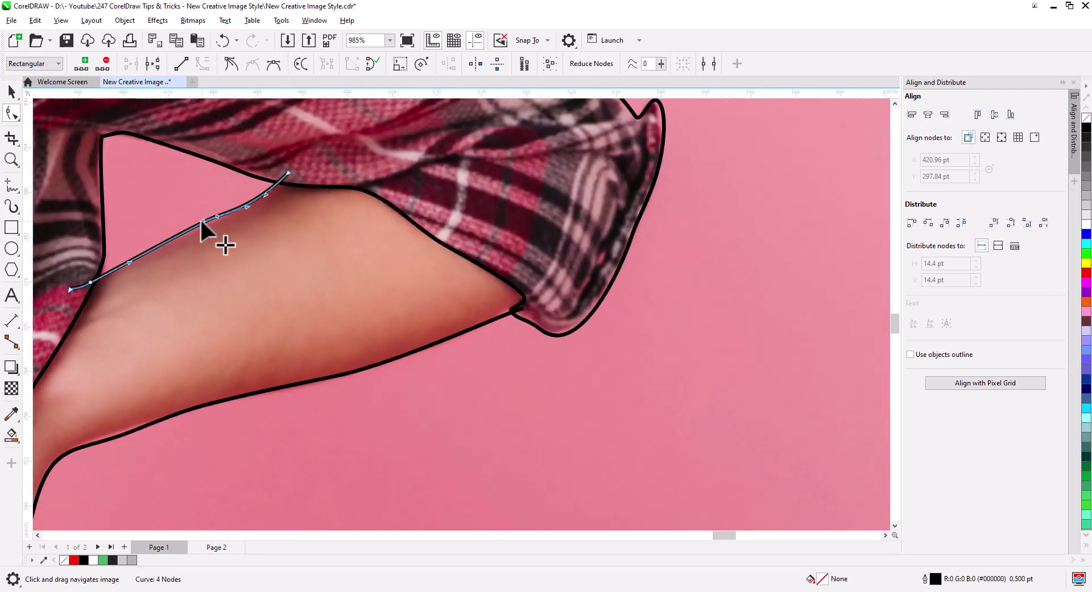
pyautogui.moveTo(201, 221); pyautogui.dragTo(196, 227)
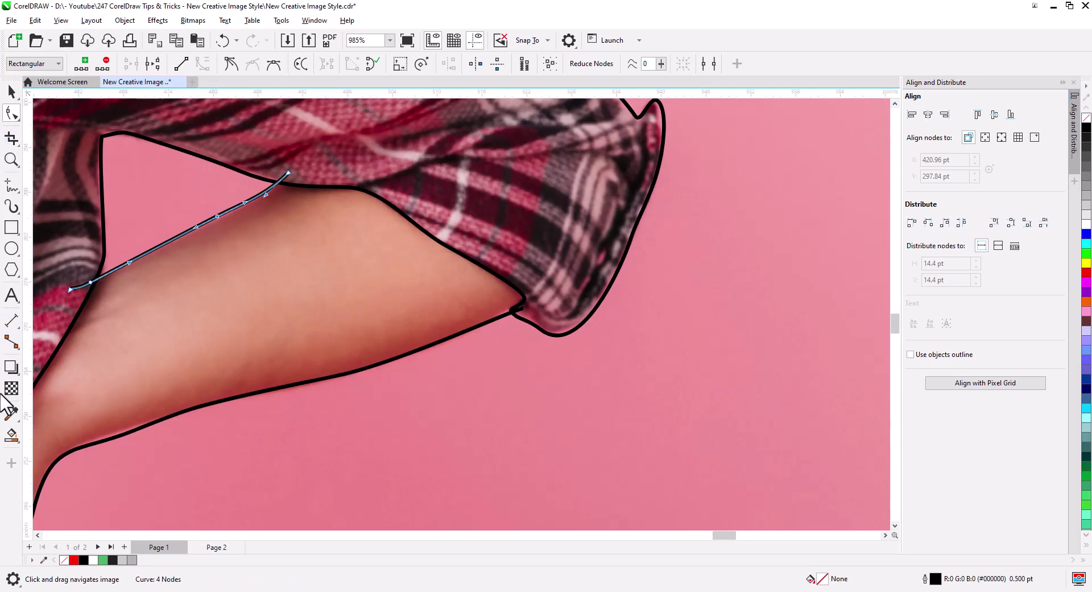
# Step: Smart Fill the enclosed area of the bent arm and hand with green
pyautogui.click(11, 434)
pyautogui.click(146, 306)
pyautogui.scroll(-3, 372, 299)
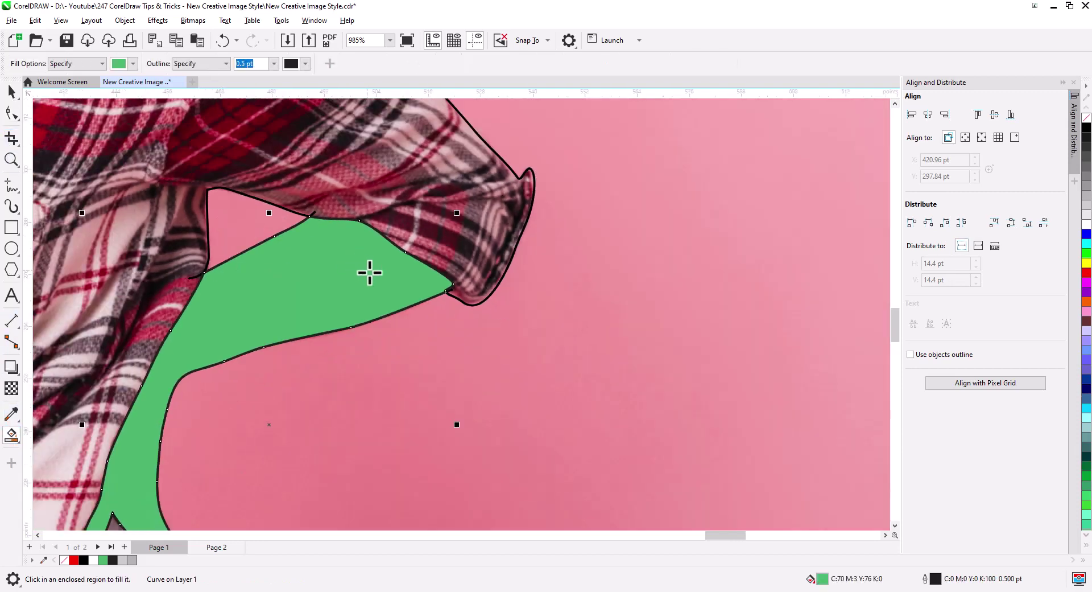
pyautogui.scroll(-4, 371, 299)
pyautogui.moveTo(362, 330); pyautogui.dragTo(478, 273)
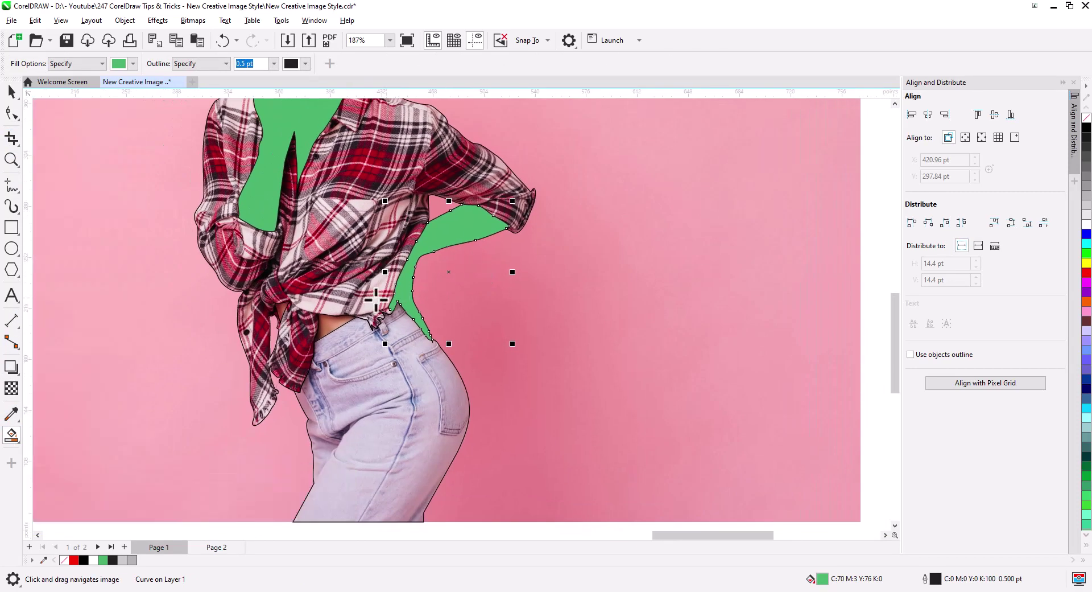
# Step: Fill the shirt and jeans shapes with the same green (C70 M3 Y76 K0)
pyautogui.click(11, 91)
pyautogui.scroll(-1, 283, 344)
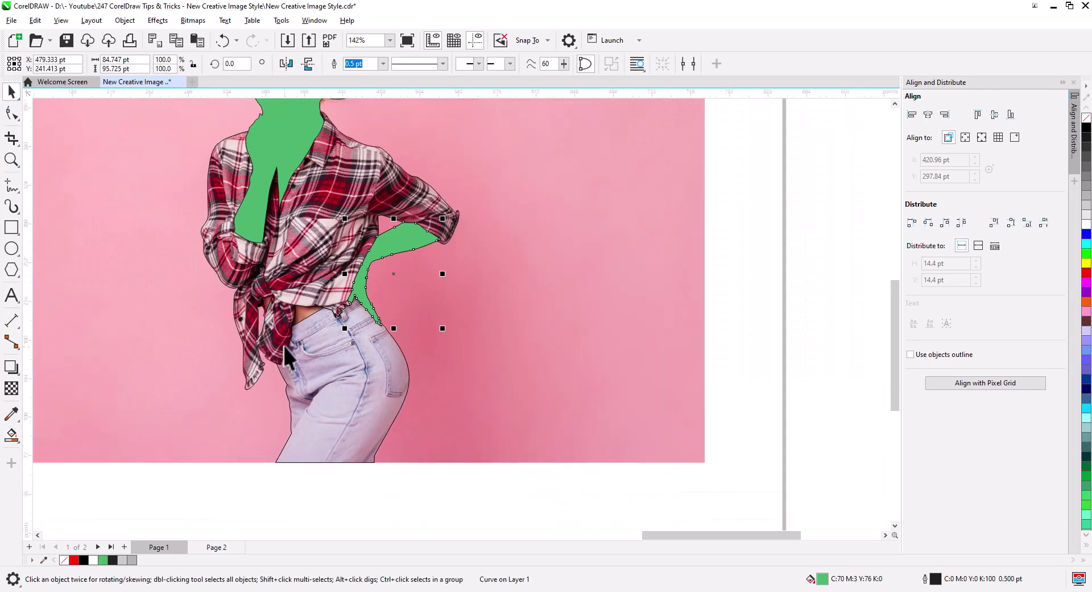
pyautogui.moveTo(282, 343); pyautogui.dragTo(380, 387)
pyautogui.scroll(-1, 361, 380)
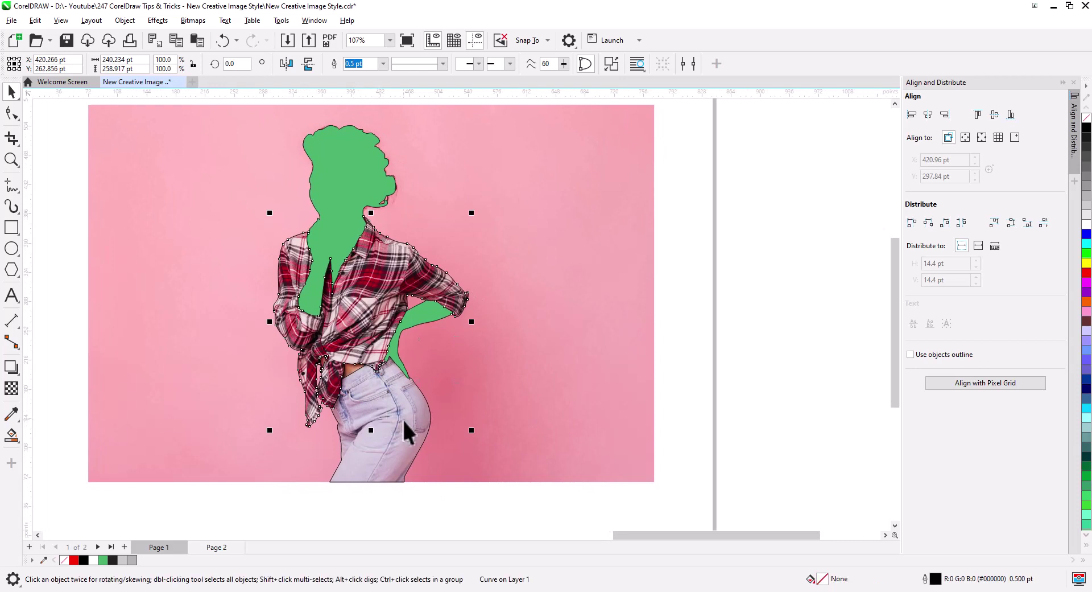
pyautogui.keyDown('shift'); pyautogui.click(387, 430); pyautogui.keyUp('shift')
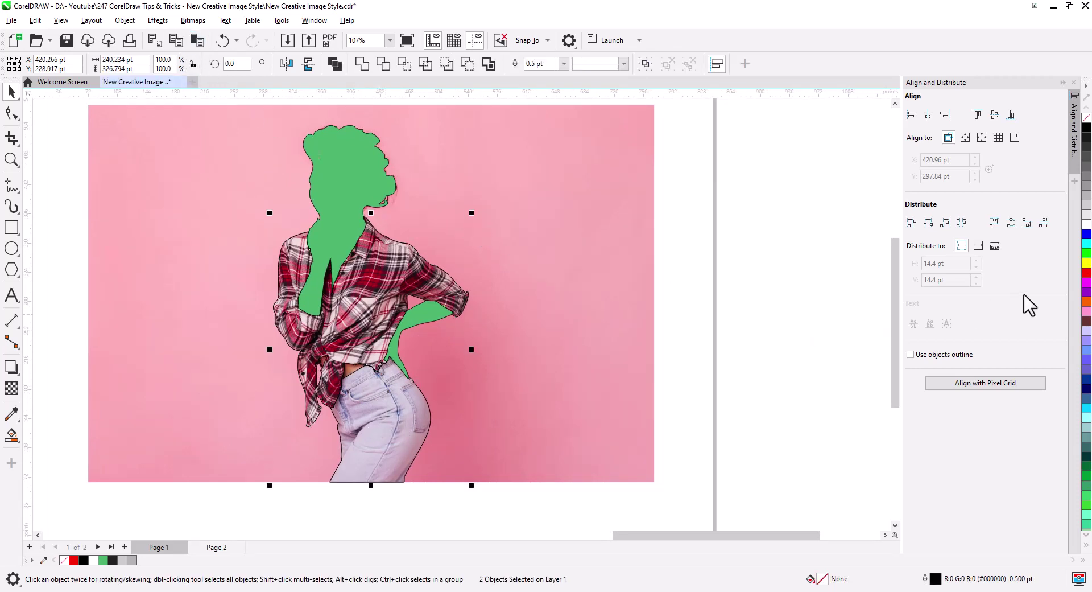
pyautogui.click(103, 559)
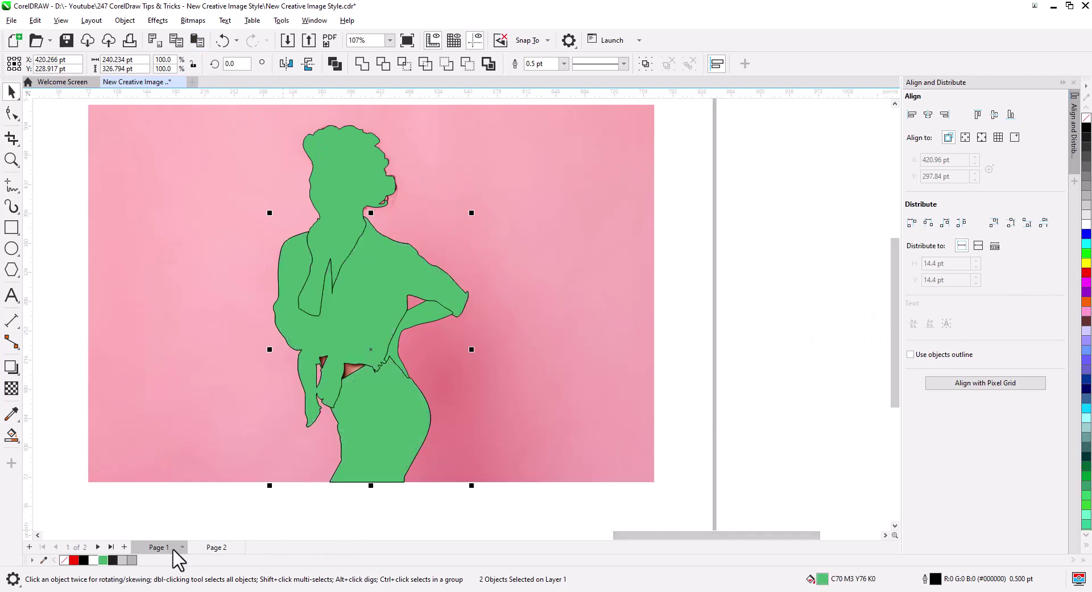
# Step: Weld the head, shirt, arm and jeans shapes into one silhouette
pyautogui.keyDown('shift'); pyautogui.click(350, 169); pyautogui.keyUp('shift')
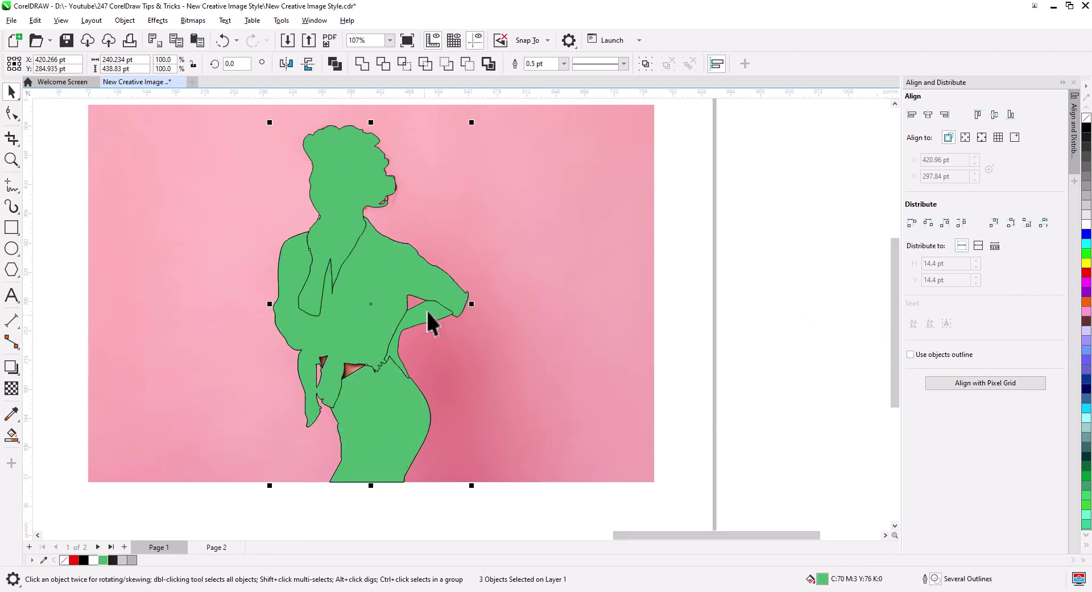
pyautogui.click(362, 67)
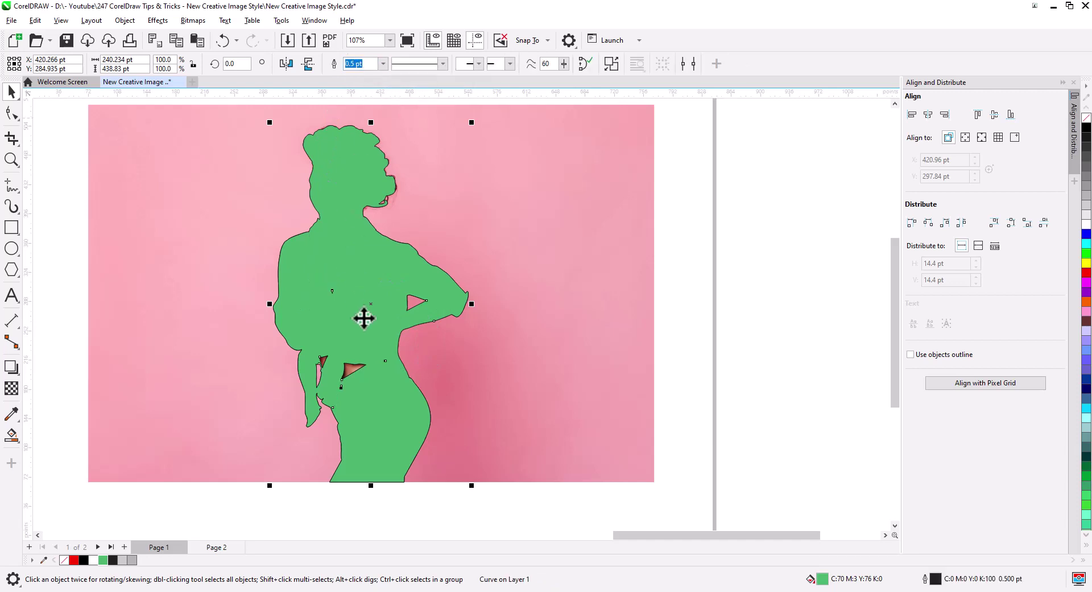
# Step: Delete the stray leftover nodes inside the silhouette around the waist and hip
pyautogui.scroll(5, 351, 420)
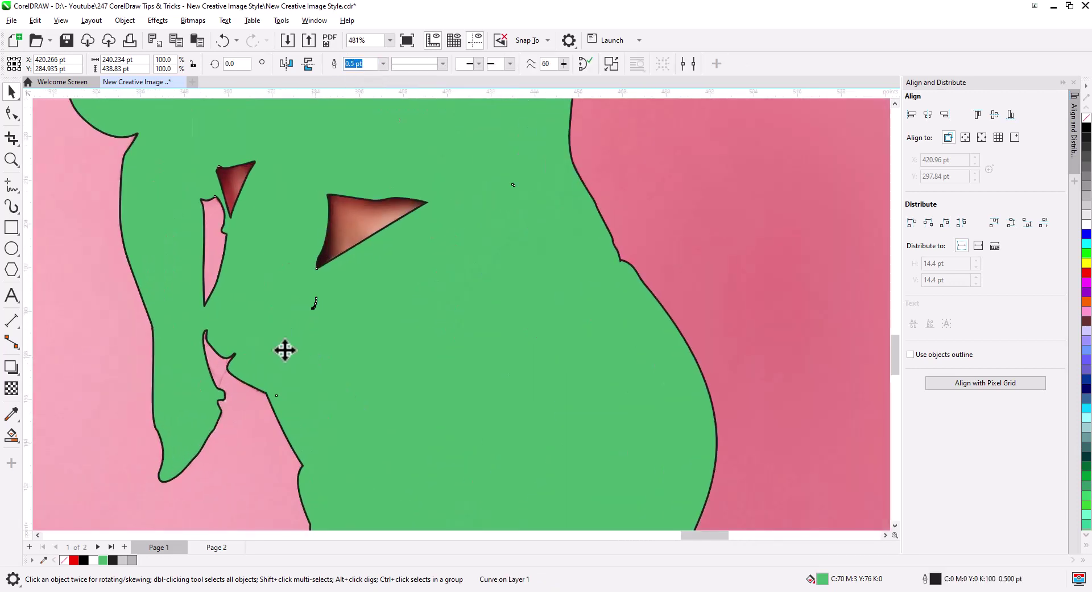
pyautogui.press('F10')
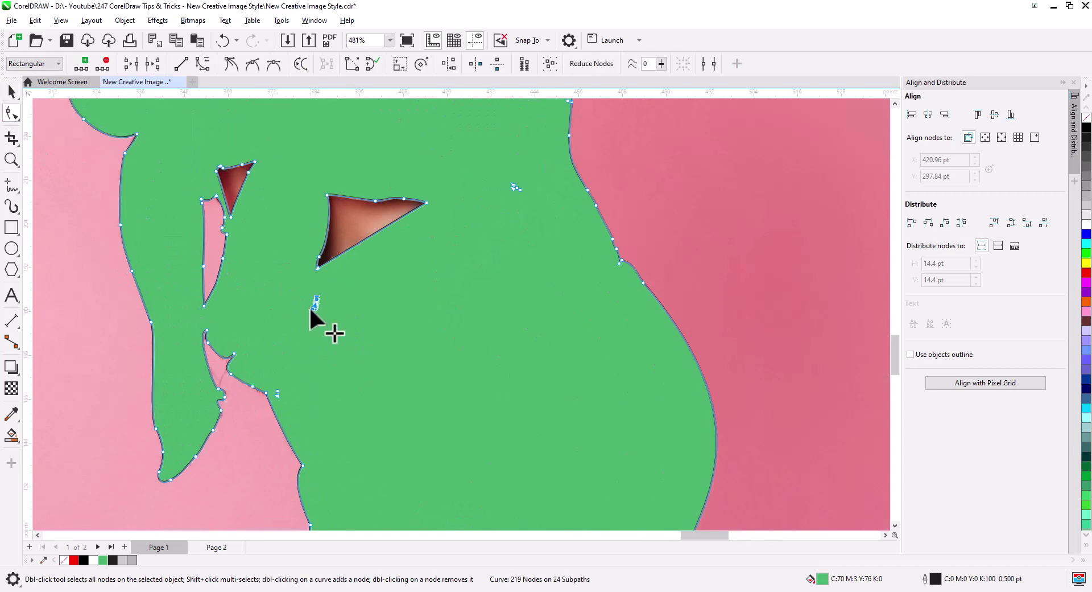
pyautogui.moveTo(295, 400); pyautogui.dragTo(272, 378)
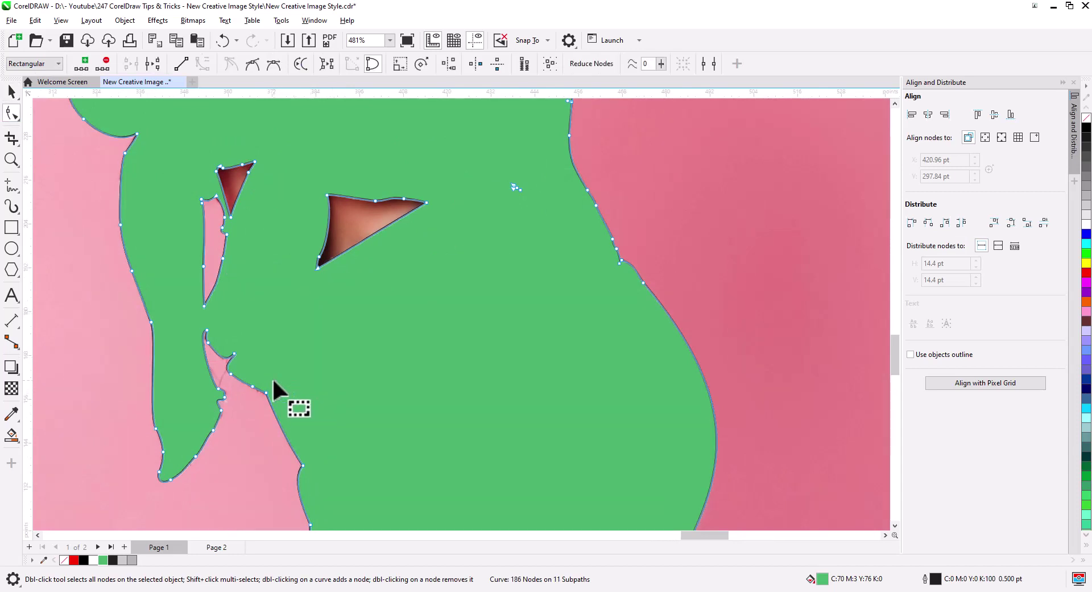
pyautogui.press('Delete')
pyautogui.moveTo(551, 196); pyautogui.dragTo(501, 175)
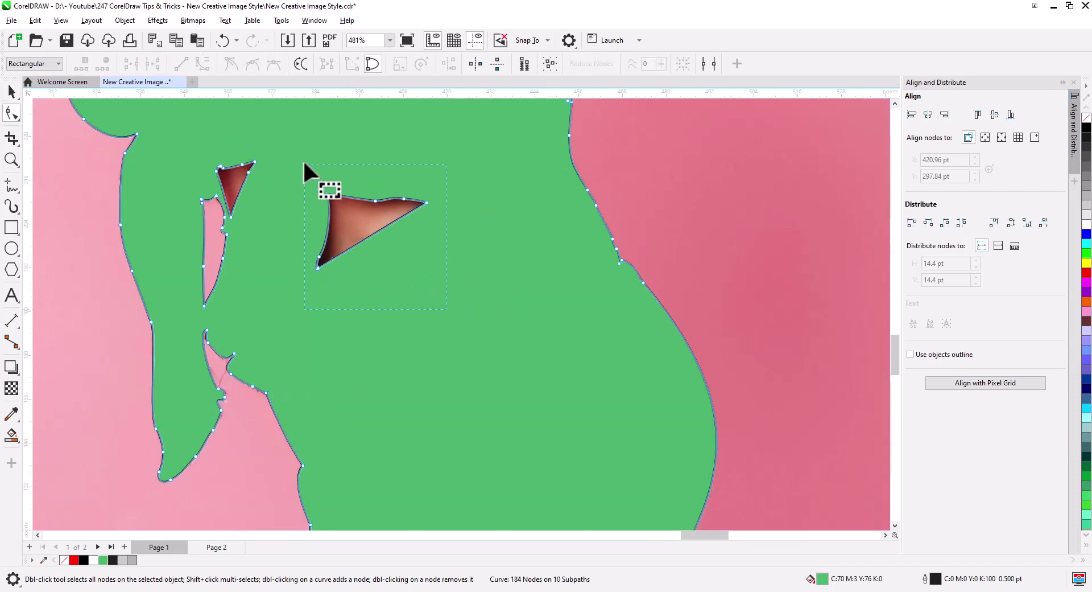
# Step: Delete the belly openings and the stray line beside the shirt knot from the silhouette
pyautogui.moveTo(303, 160); pyautogui.dragTo(440, 228)
pyautogui.press('Delete')
pyautogui.scroll(3, 206, 157)
pyautogui.press('Delete')
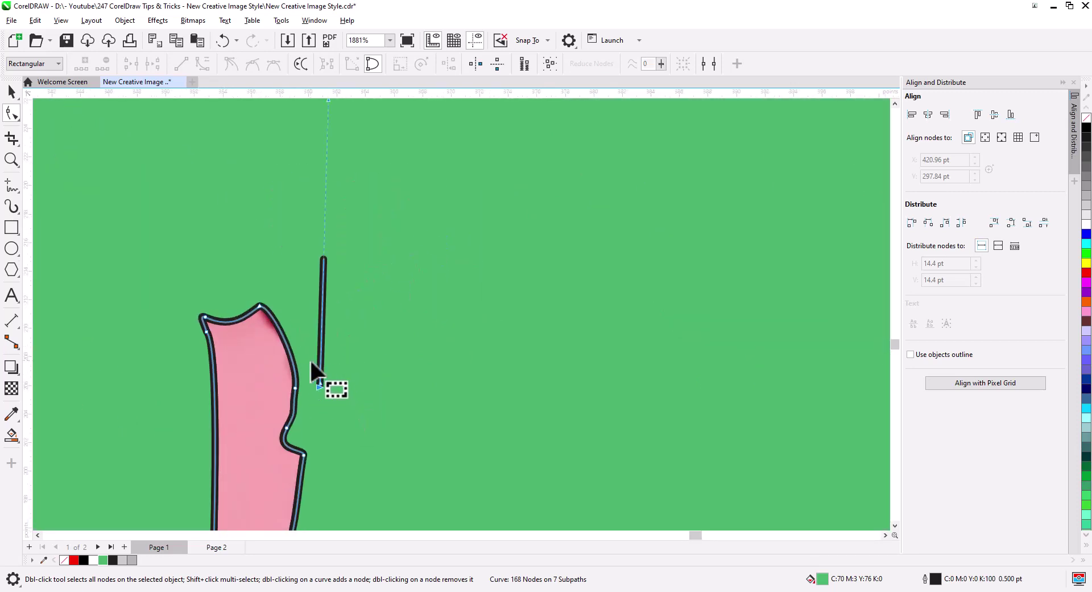
pyautogui.press('Delete')
# Step: Draw freehand lines along both edges of the loose strands on the lower back curls, overlapping the silhouette
pyautogui.scroll(-5, 437, 279)
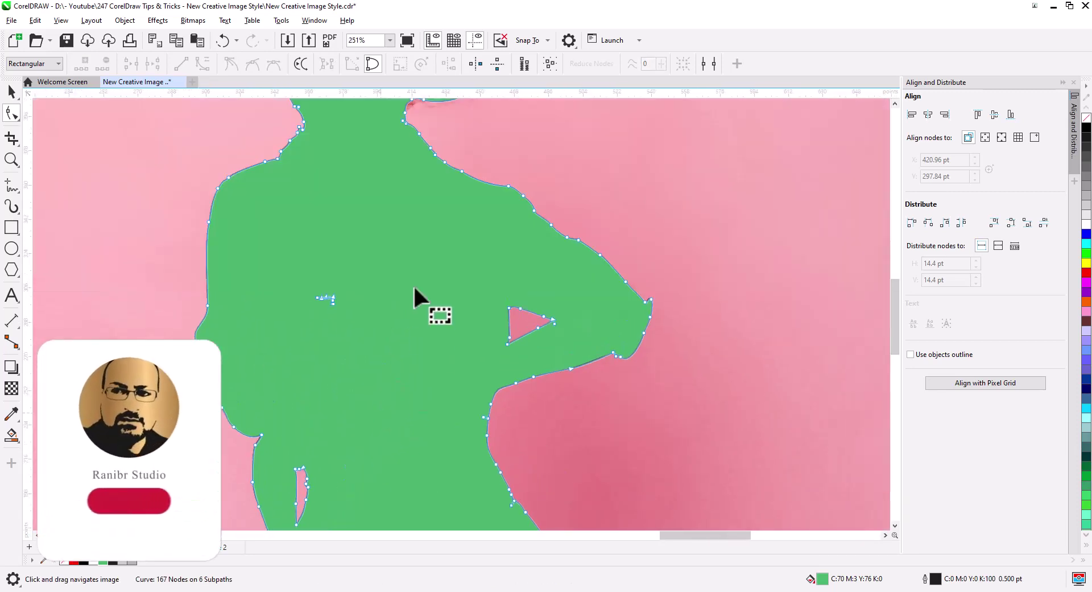
pyautogui.moveTo(384, 195); pyautogui.dragTo(363, 340)
pyautogui.moveTo(358, 291); pyautogui.dragTo(362, 404)
pyautogui.scroll(2, 409, 332)
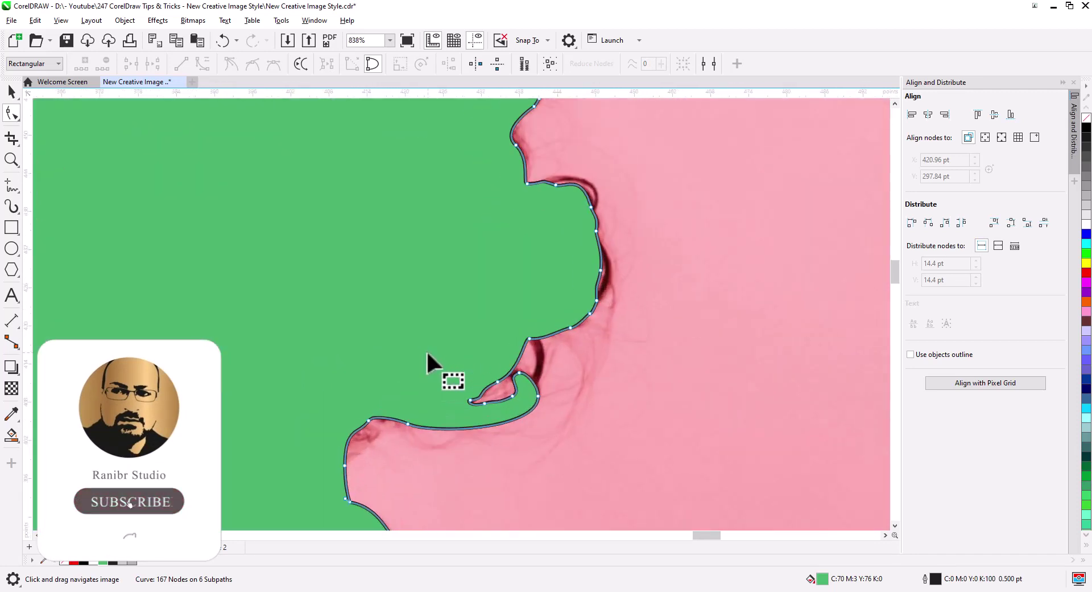
pyautogui.click(14, 181)
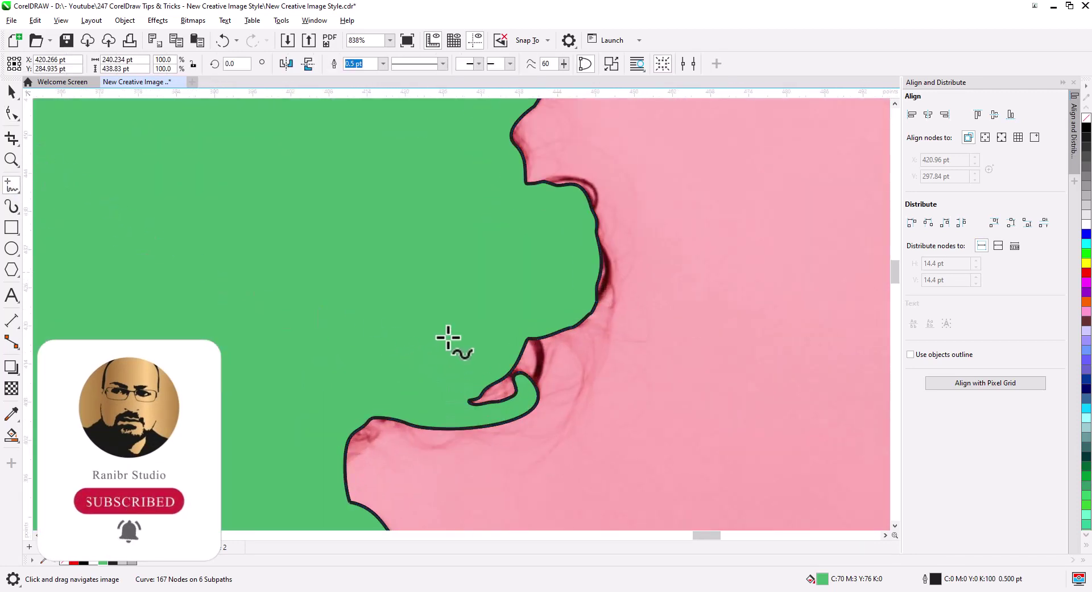
pyautogui.scroll(1, 572, 359)
pyautogui.scroll(1, 561, 346)
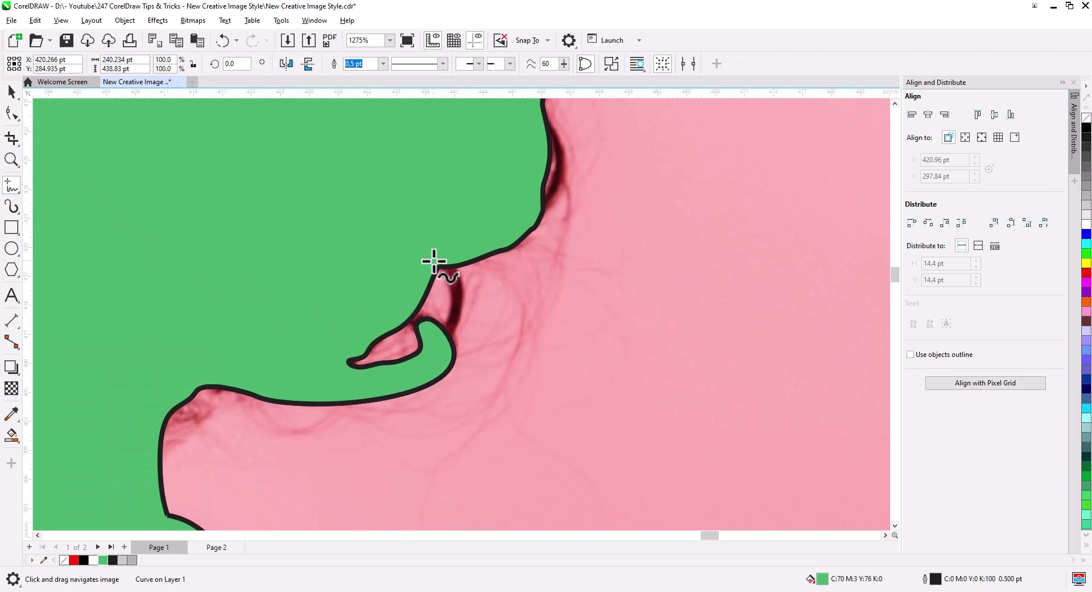
pyautogui.moveTo(434, 261); pyautogui.dragTo(440, 336)
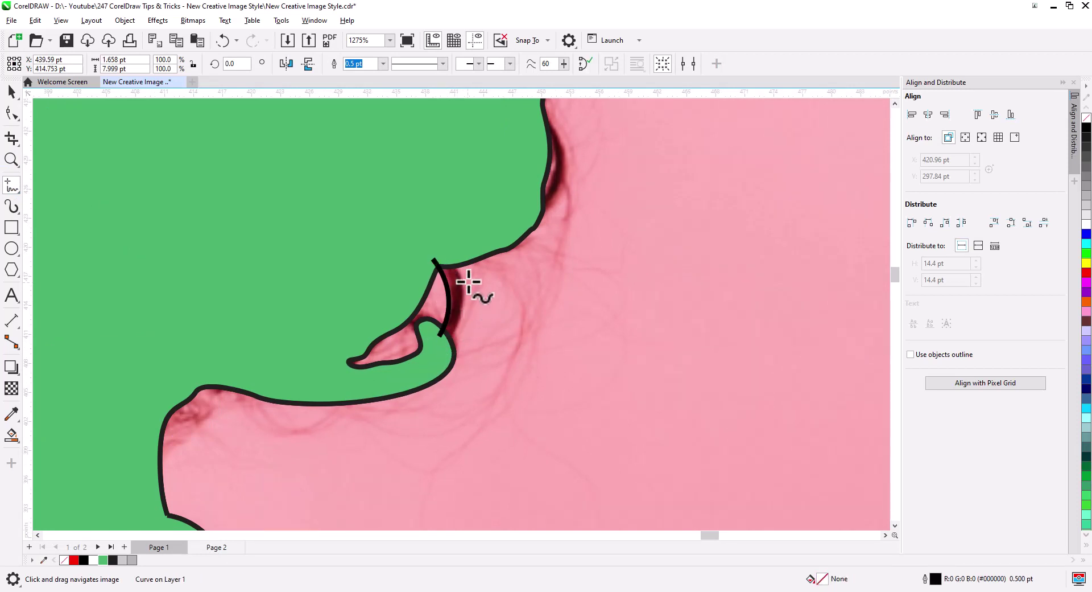
pyautogui.moveTo(455, 259)
pyautogui.mouseDown()
pyautogui.moveTo(462, 301)
pyautogui.moveTo(440, 353)
pyautogui.moveTo(437, 325)
pyautogui.moveTo(399, 312)
pyautogui.mouseUp()
pyautogui.moveTo(430, 323); pyautogui.dragTo(408, 300)
pyautogui.moveTo(536, 230); pyautogui.dragTo(422, 334)
pyautogui.moveTo(421, 312)
pyautogui.mouseDown()
pyautogui.moveTo(417, 231)
pyautogui.moveTo(451, 281)
pyautogui.moveTo(406, 202)
pyautogui.mouseUp()
pyautogui.moveTo(406, 202); pyautogui.dragTo(448, 361)
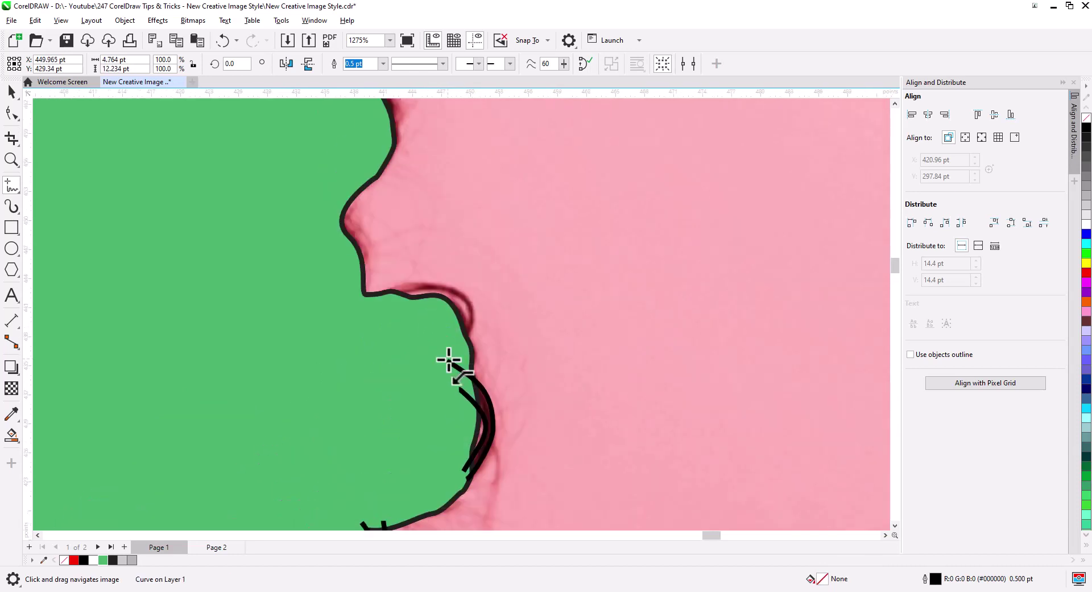
# Step: Draw freehand lines along the loose strands on the upper back curls, overlapping the silhouette
pyautogui.moveTo(389, 297)
pyautogui.mouseDown()
pyautogui.moveTo(436, 288)
pyautogui.moveTo(463, 332)
pyautogui.mouseUp()
pyautogui.moveTo(385, 295)
pyautogui.mouseDown()
pyautogui.moveTo(404, 288)
pyautogui.moveTo(474, 349)
pyautogui.mouseUp()
pyautogui.moveTo(336, 100)
pyautogui.mouseDown()
pyautogui.moveTo(436, 449)
pyautogui.moveTo(527, 392)
pyautogui.mouseUp()
pyautogui.moveTo(563, 397); pyautogui.dragTo(566, 459)
pyautogui.moveTo(281, 258); pyautogui.dragTo(501, 292)
# Step: Smart Fill the enclosed strand areas along the back curls with green
pyautogui.scroll(-1, 501, 293)
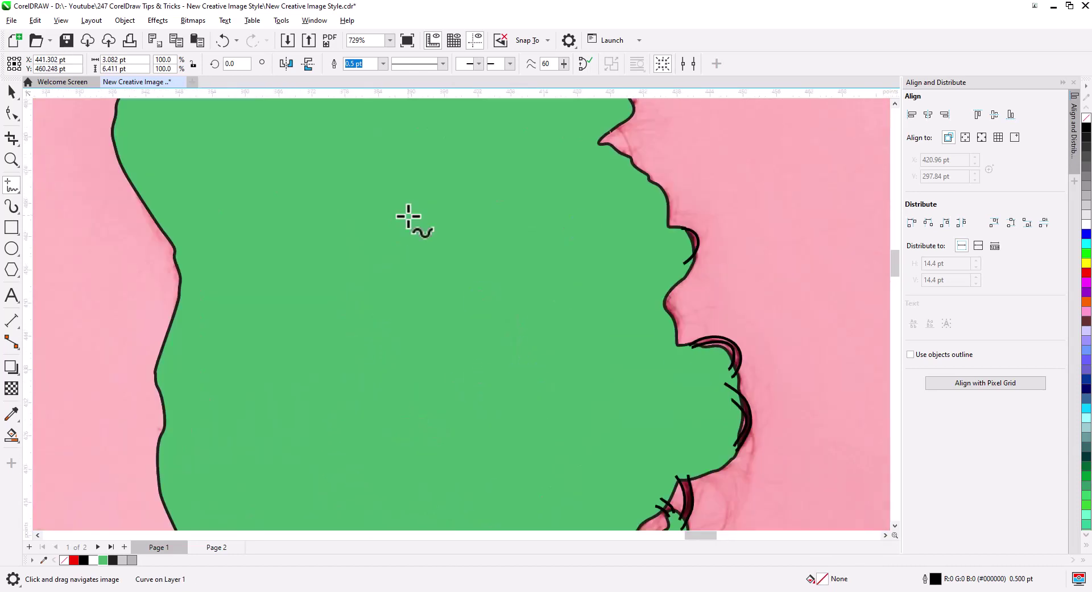
pyautogui.scroll(1, 398, 346)
pyautogui.moveTo(398, 345); pyautogui.dragTo(42, 418)
pyautogui.click(11, 435)
pyautogui.click(571, 247)
pyautogui.moveTo(642, 441); pyautogui.dragTo(512, 331)
pyautogui.click(513, 333)
pyautogui.click(534, 426)
pyautogui.moveTo(534, 426); pyautogui.dragTo(536, 198)
pyautogui.click(430, 370)
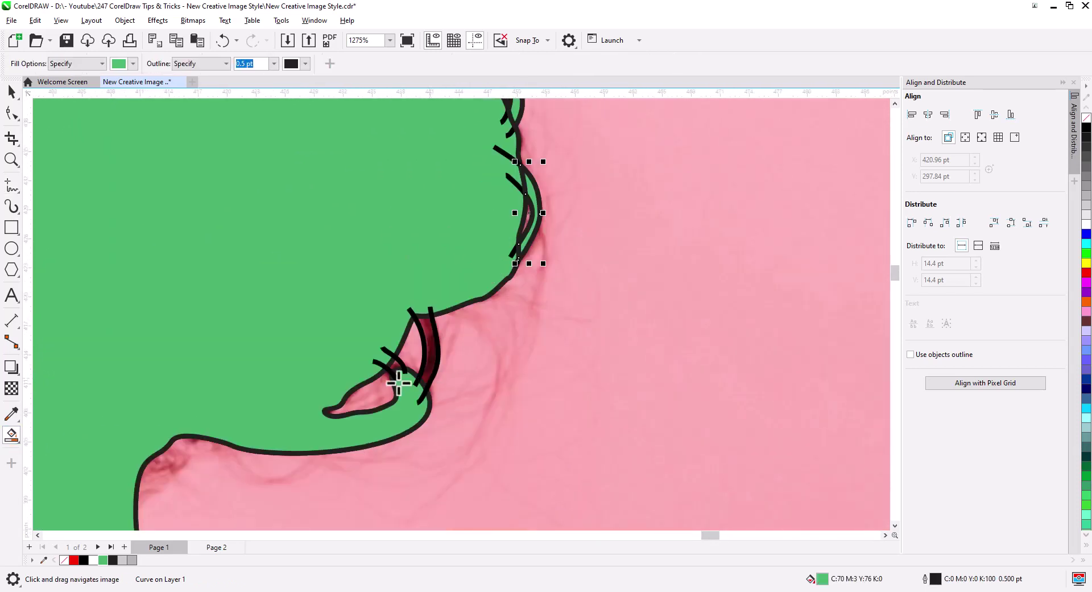
pyautogui.click(397, 368)
# Step: Weld the filled strands to the silhouette and delete the leftover guide lines at the lower curl
pyautogui.click(12, 92)
pyautogui.keyDown('shift'); pyautogui.click(405, 239); pyautogui.keyUp('shift')
pyautogui.click(361, 63)
pyautogui.moveTo(466, 411); pyautogui.dragTo(366, 299)
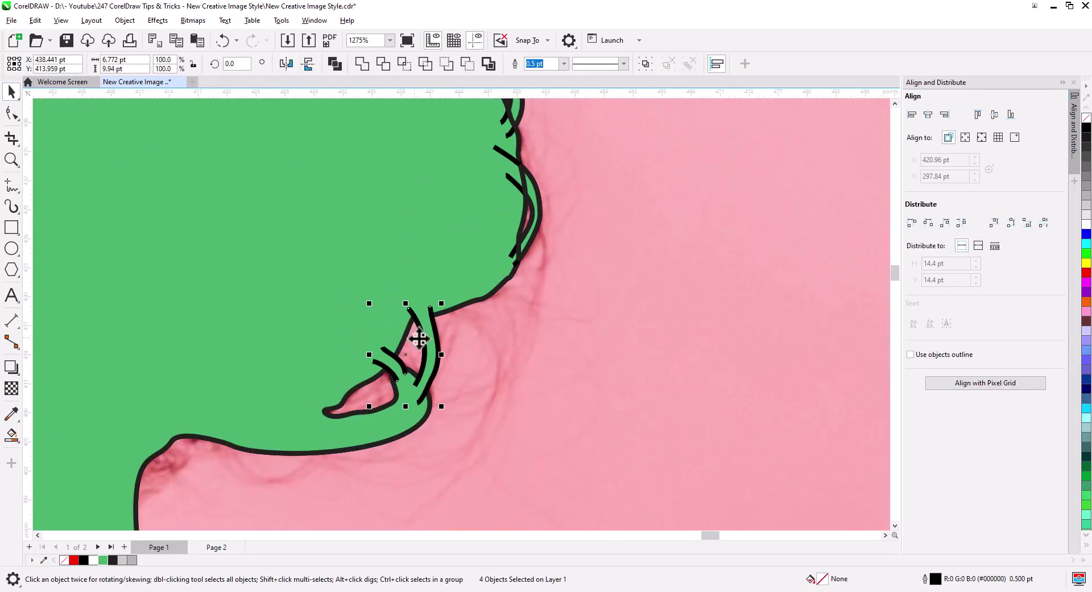
pyautogui.press('Delete')
# Step: Clean up and reposition the nodes of the two small openings inside the lower curl to smooth their corners
pyautogui.scroll(-1, 392, 370)
pyautogui.scroll(1, 394, 382)
pyautogui.press('F10')
pyautogui.click(398, 380)
pyautogui.scroll(3, 409, 378)
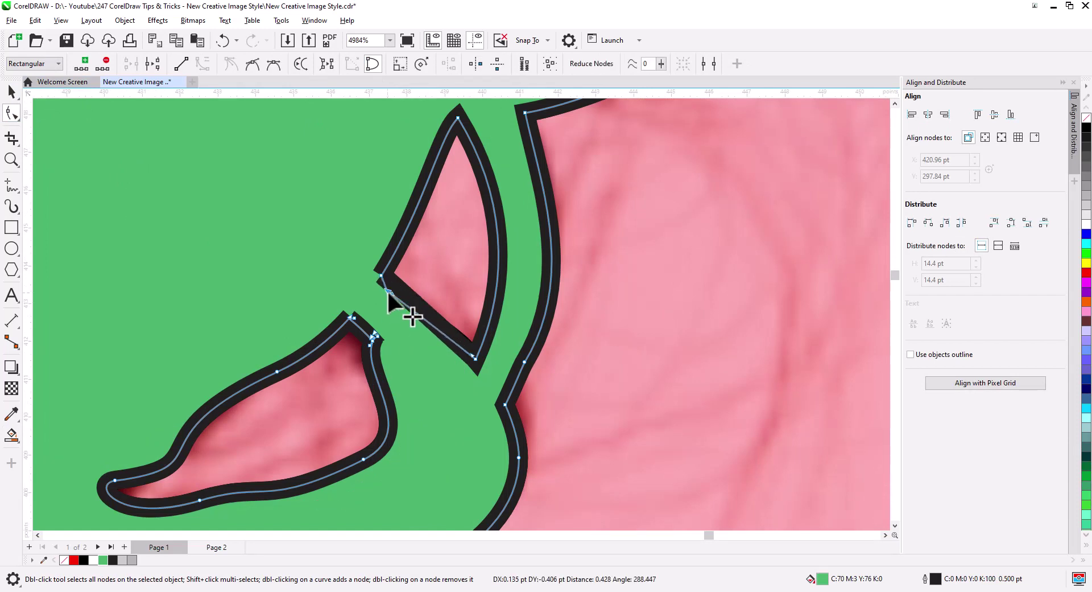
pyautogui.moveTo(376, 336); pyautogui.dragTo(370, 326)
pyautogui.moveTo(380, 382); pyautogui.dragTo(392, 395)
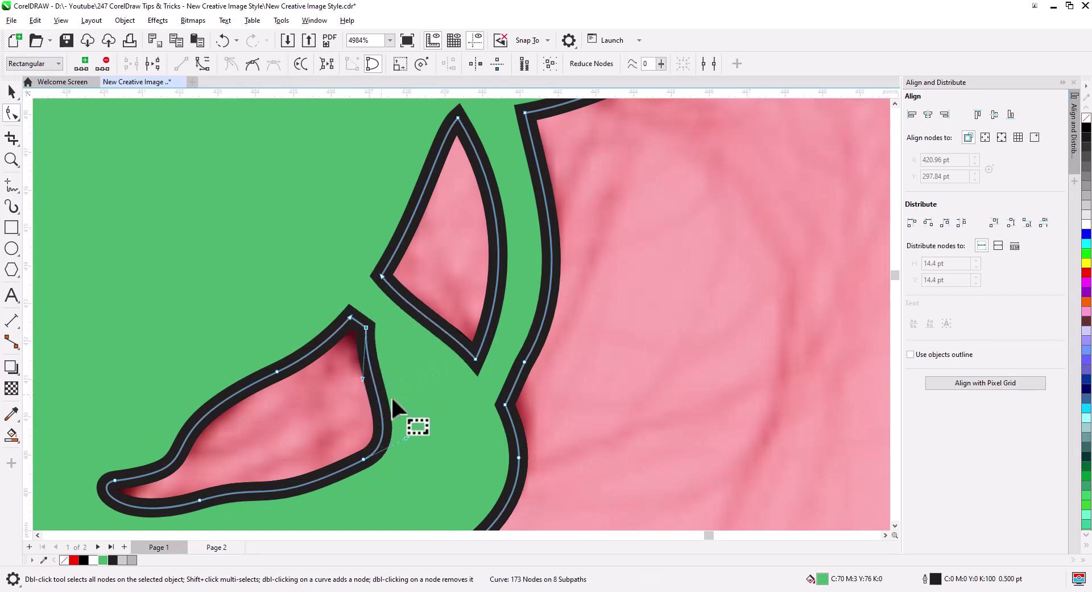
# Step: Weld the remaining filled strands along the middle back curls to the silhouette and delete their leftover guide lines
pyautogui.moveTo(512, 114); pyautogui.dragTo(396, 360)
pyautogui.scroll(-1, 408, 294)
pyautogui.moveTo(408, 294); pyautogui.dragTo(258, 461)
pyautogui.click(11, 92)
pyautogui.hotkey('ctrl', 'v')
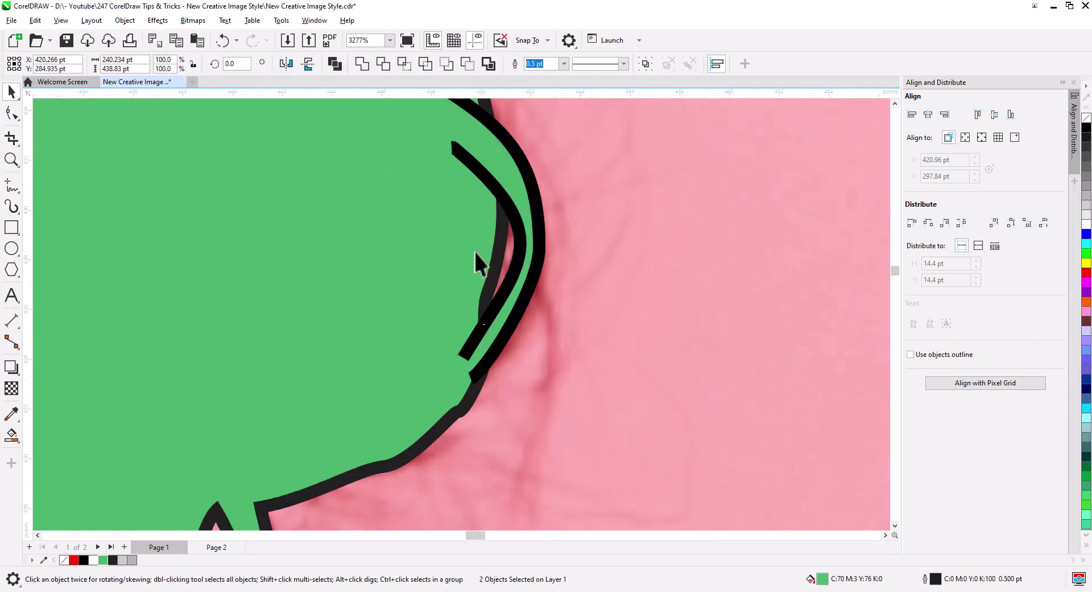
pyautogui.scroll(-1, 474, 251)
pyautogui.press('Delete')
pyautogui.moveTo(441, 201); pyautogui.dragTo(329, 231)
pyautogui.keyDown('shift'); pyautogui.click(378, 267); pyautogui.keyUp('shift')
pyautogui.press('Delete')
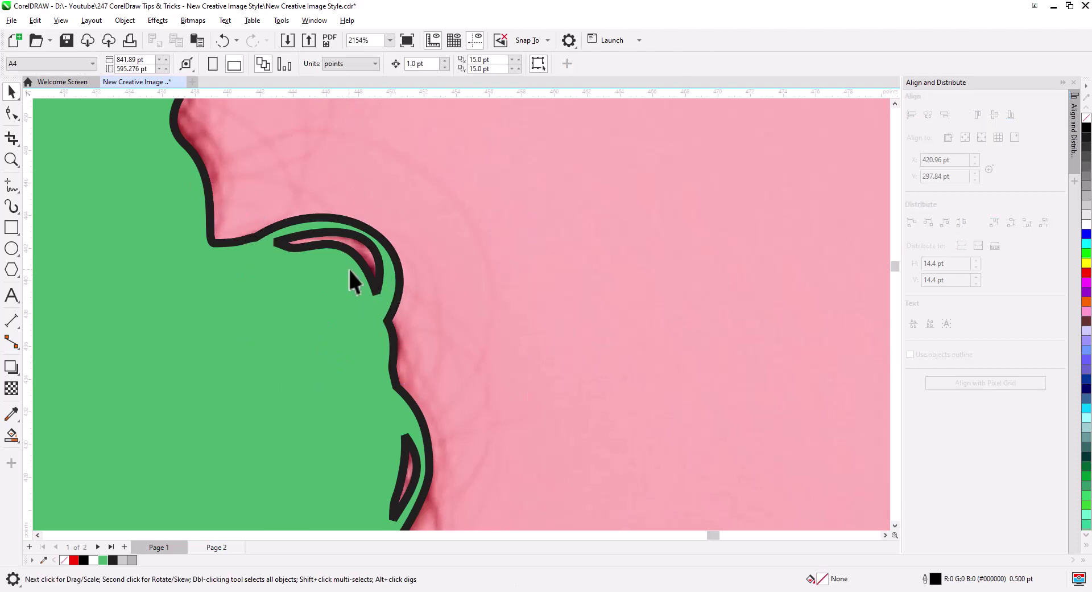
# Step: Examine the silhouette's outline and nodes along the arms, waist, face and hair for remaining irregularities
pyautogui.scroll(-5, 389, 345)
pyautogui.scroll(-1, 389, 398)
pyautogui.moveTo(389, 399); pyautogui.dragTo(417, 211)
pyautogui.doubleClick(355, 327)
pyautogui.scroll(5, 426, 439)
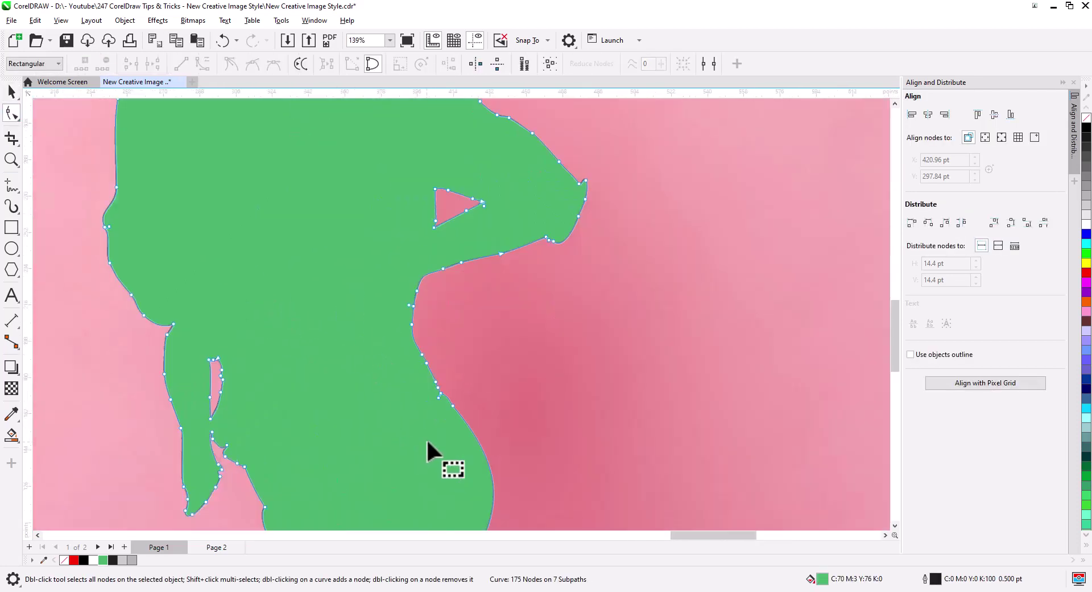
pyautogui.moveTo(426, 439); pyautogui.dragTo(408, 423)
pyautogui.scroll(-5, 408, 423)
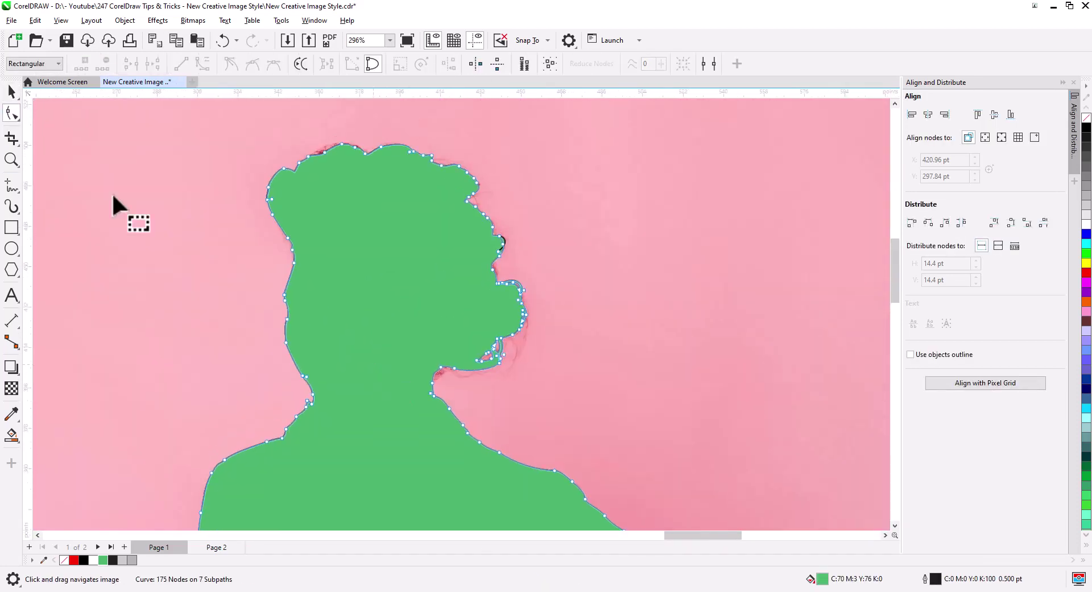
pyautogui.press('space')
pyautogui.scroll(2, 493, 271)
pyautogui.press('Escape')
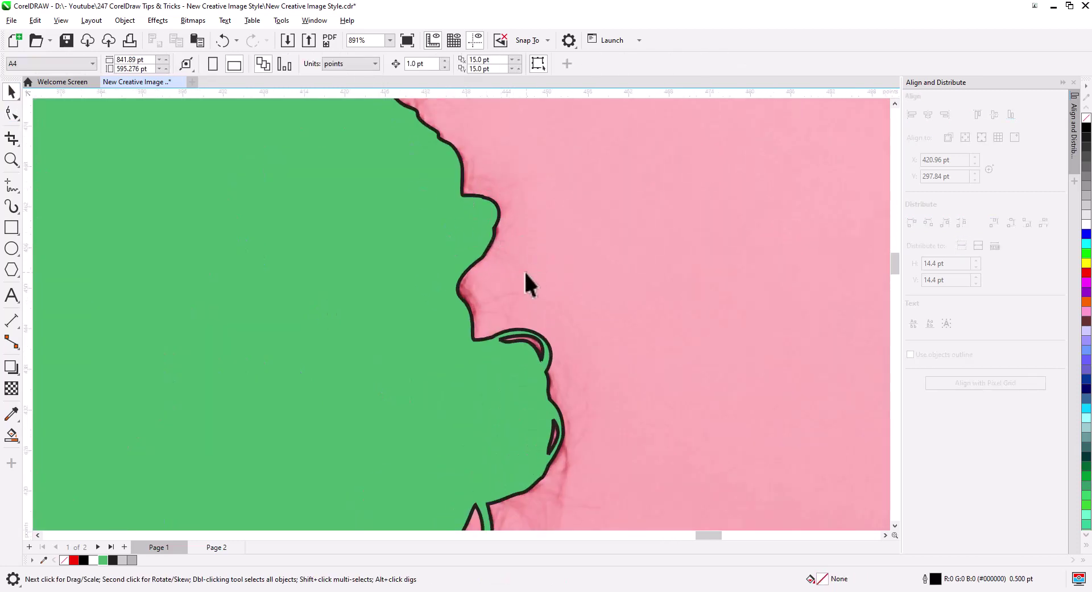
pyautogui.scroll(-3, 526, 278)
pyautogui.scroll(-2, 498, 325)
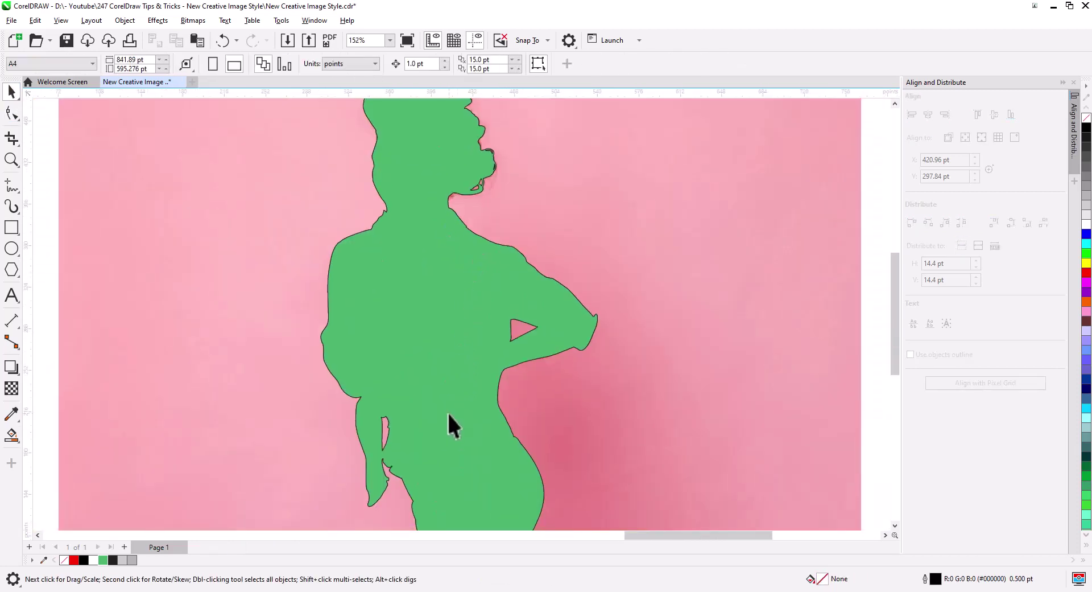
# Step: Add a second page and move the finished green silhouette from page 1 onto it
pyautogui.click(124, 546)
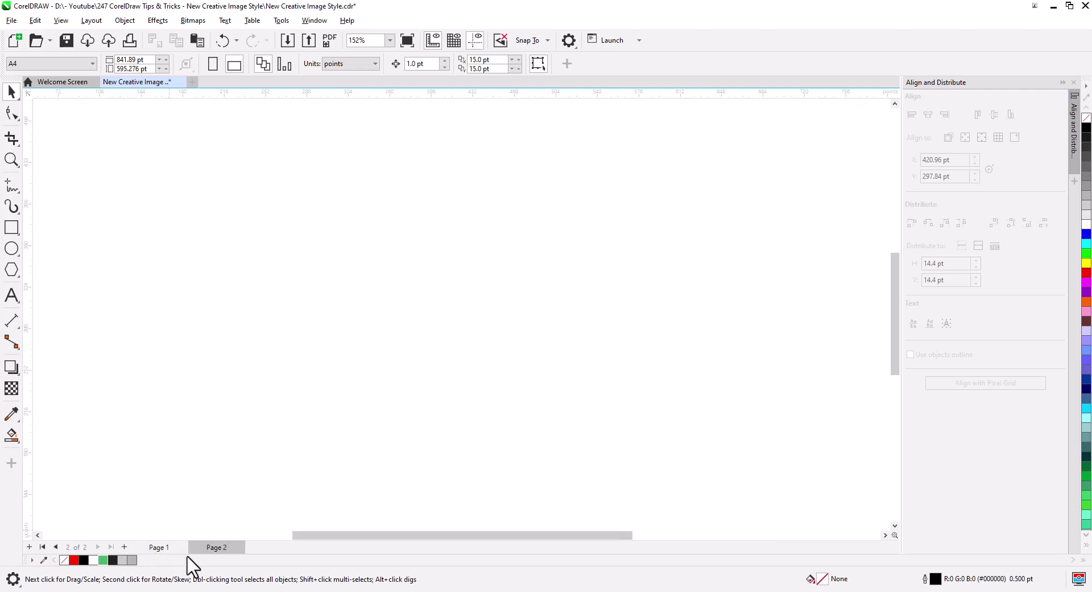
pyautogui.click(171, 547)
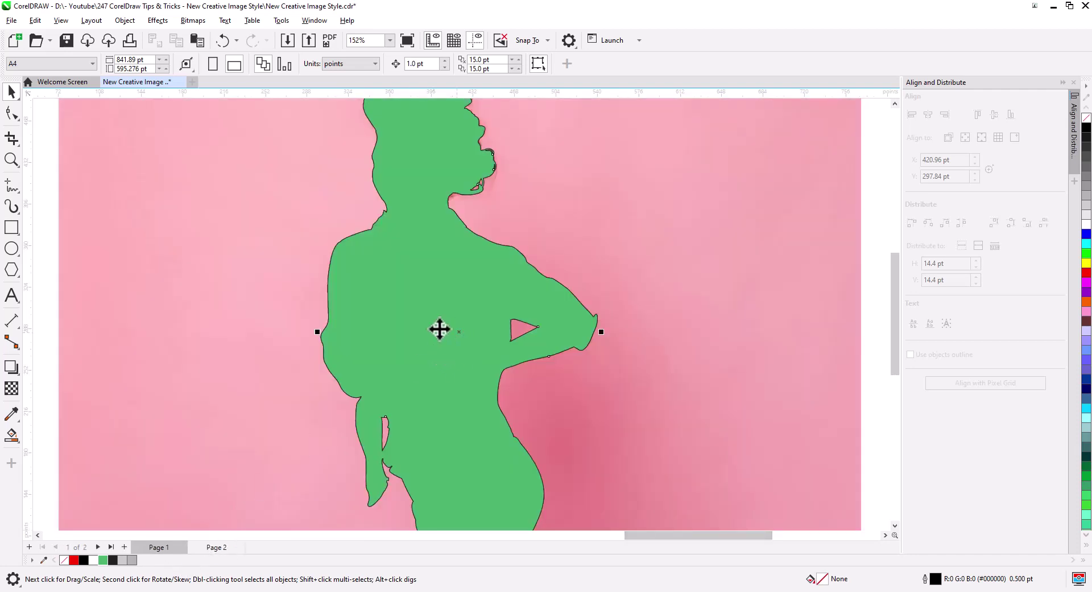
pyautogui.click(360, 321)
pyautogui.press('Delete')
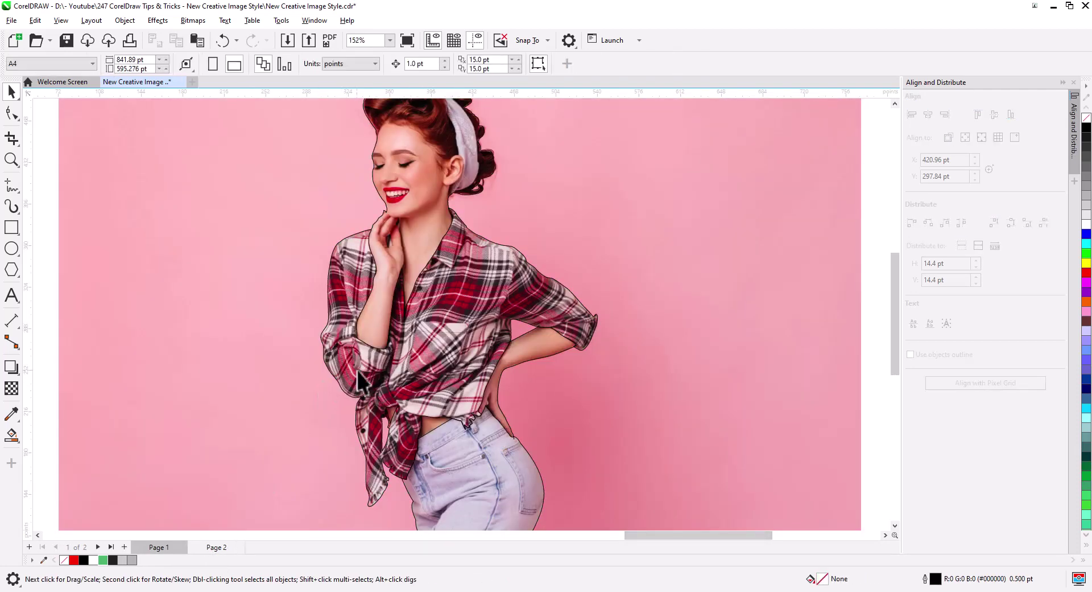
pyautogui.scroll(-3, 356, 370)
pyautogui.click(214, 547)
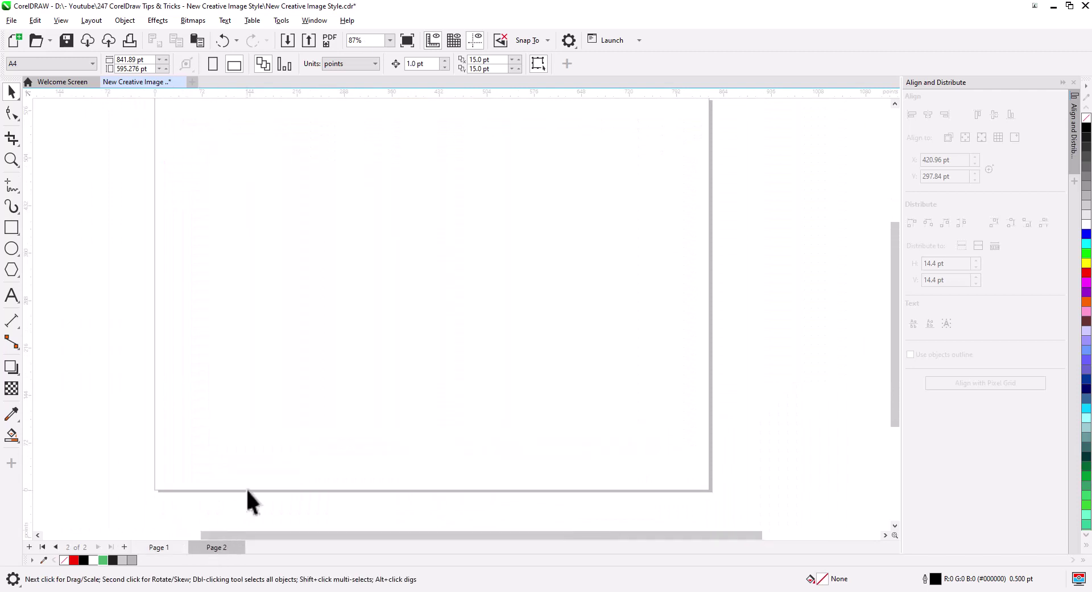
pyautogui.hotkey('ctrl', 'v')
pyautogui.click(590, 336)
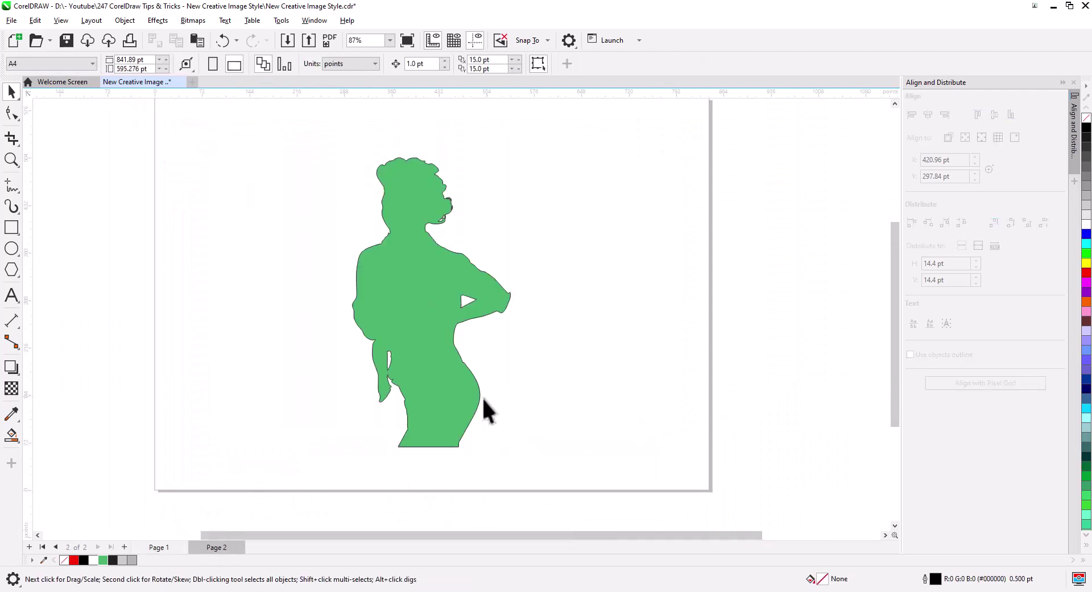
# Step: Unlock the background photo on page 1 and paste a copy of it onto page 2
pyautogui.click(174, 545)
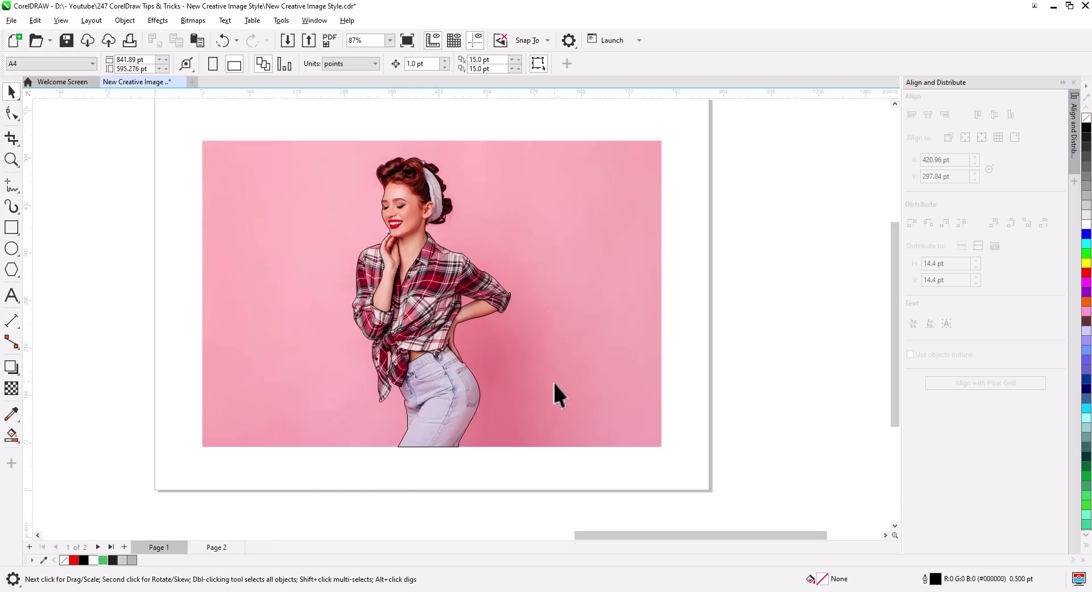
pyautogui.rightClick(568, 357)
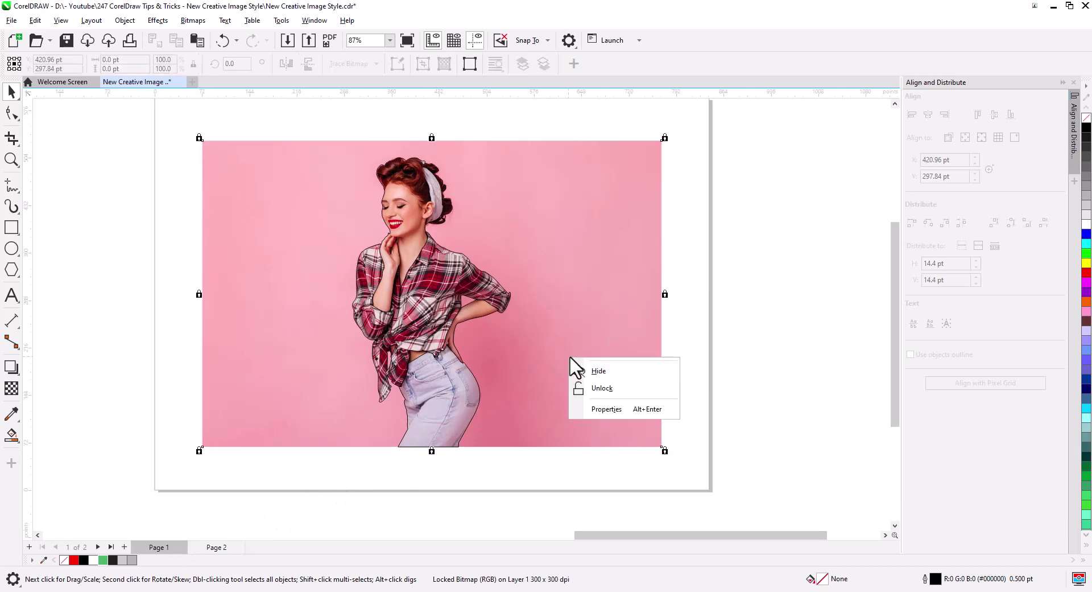
pyautogui.click(604, 389)
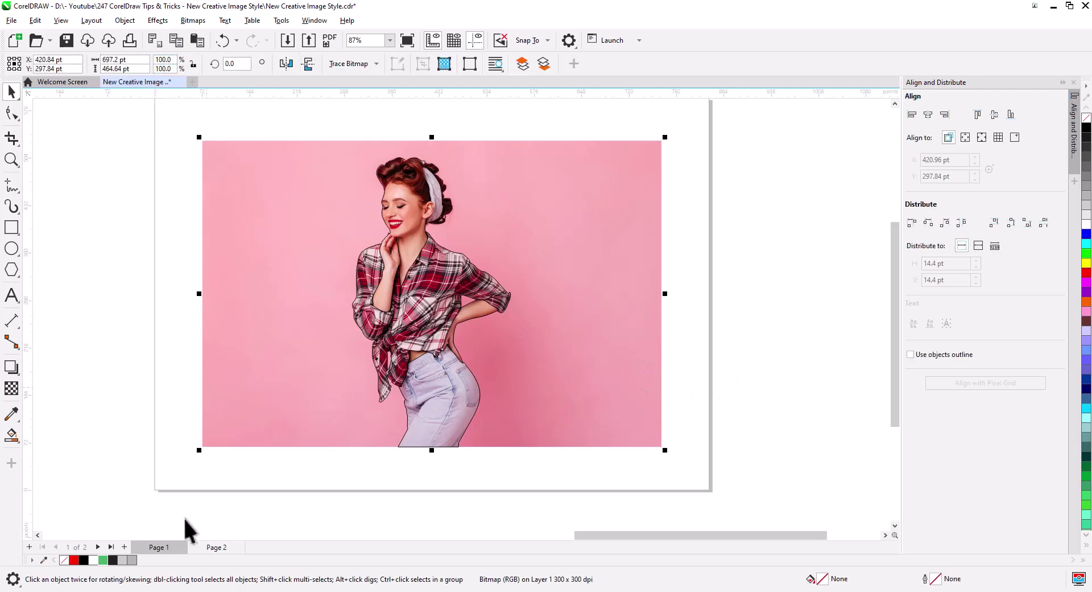
pyautogui.click(216, 546)
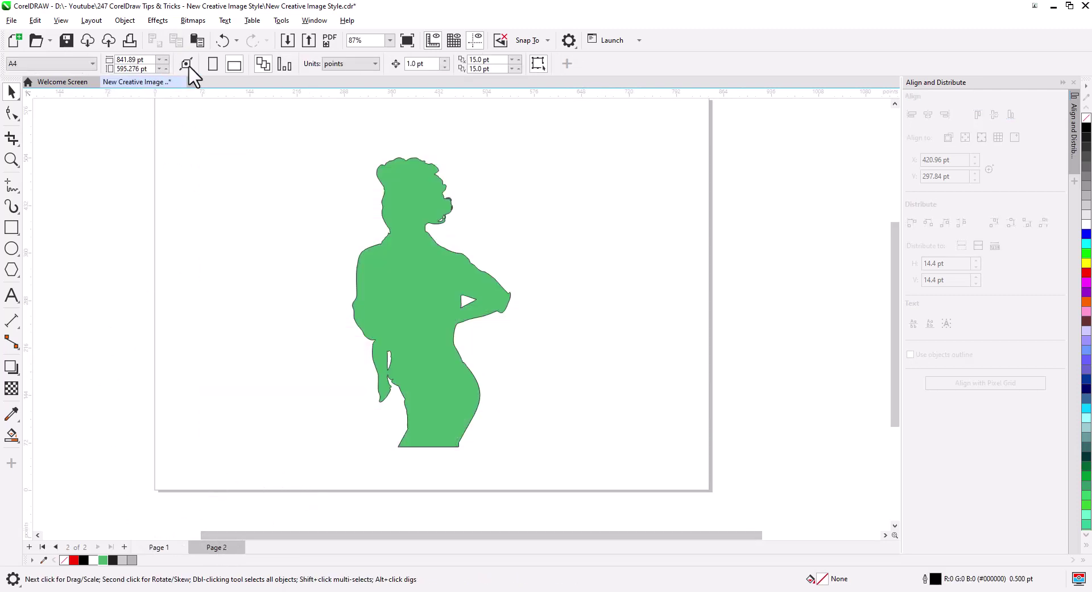
pyautogui.click(197, 38)
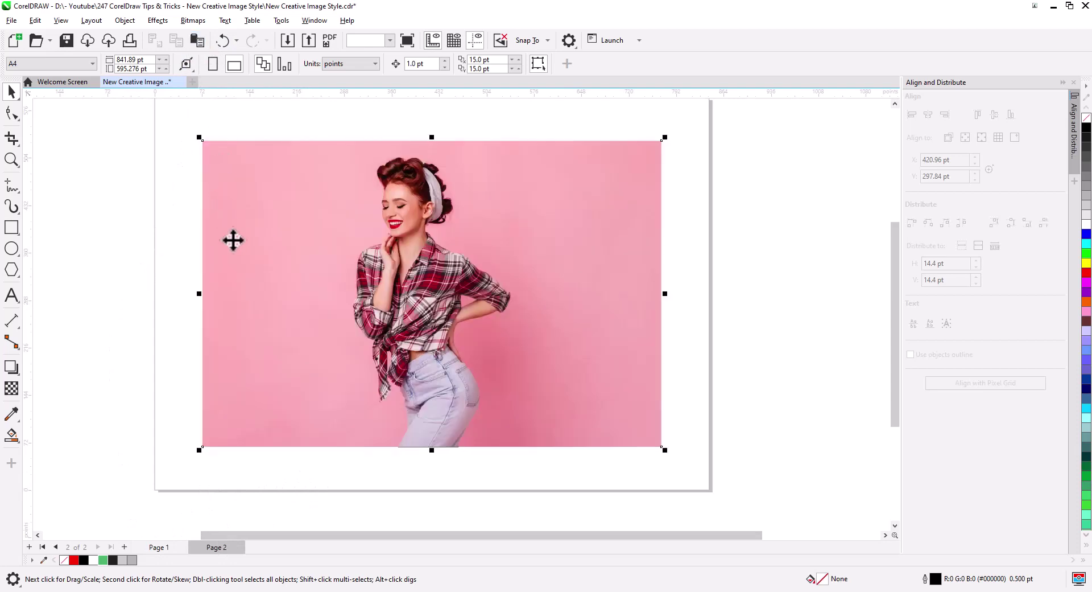
# Step: Send the photo on page 2 to the back of the layer and PowerClip it inside the green silhouette
pyautogui.rightClick(302, 308)
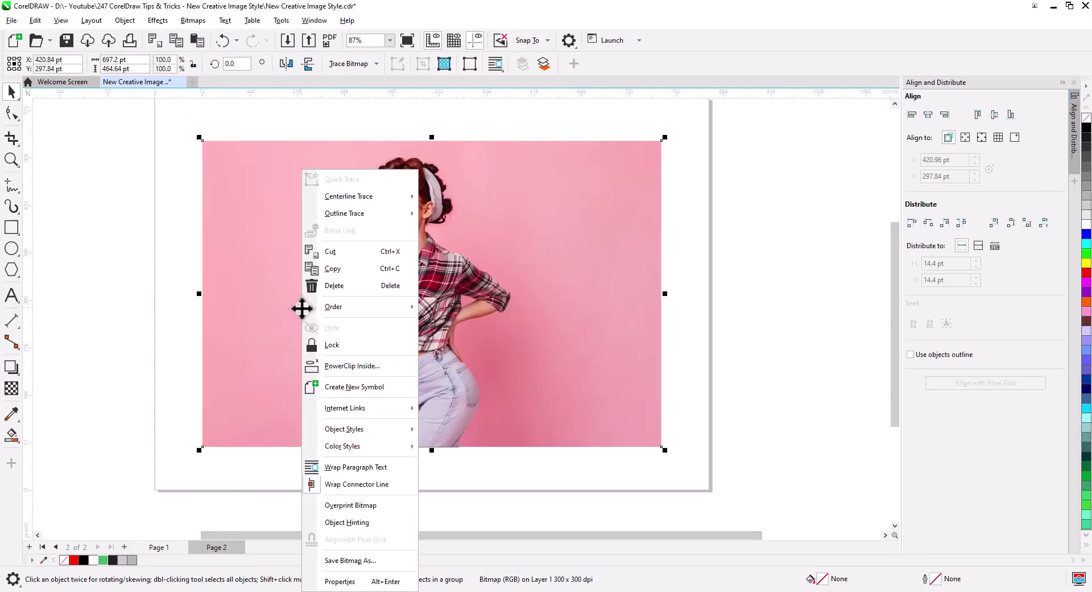
pyautogui.moveTo(334, 311)
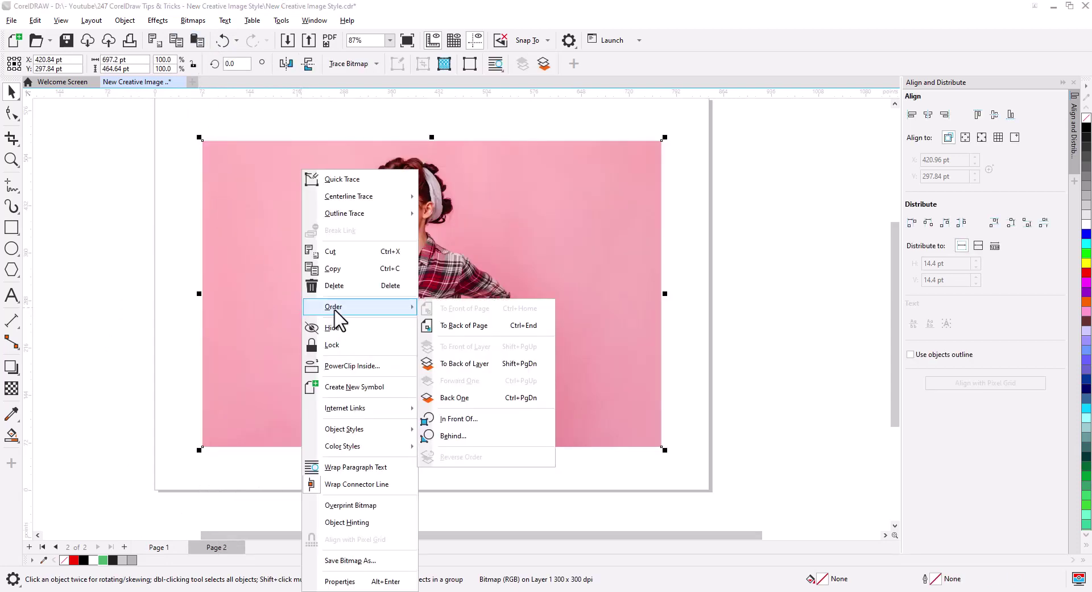
pyautogui.click(479, 364)
pyautogui.rightClick(581, 347)
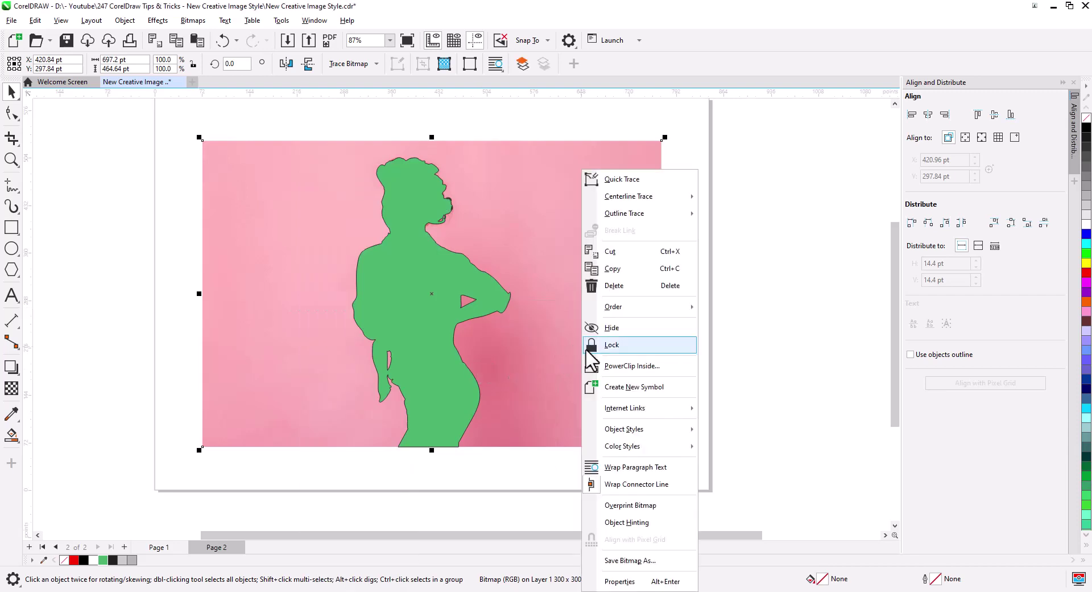
pyautogui.click(619, 365)
pyautogui.click(422, 324)
pyautogui.click(736, 373)
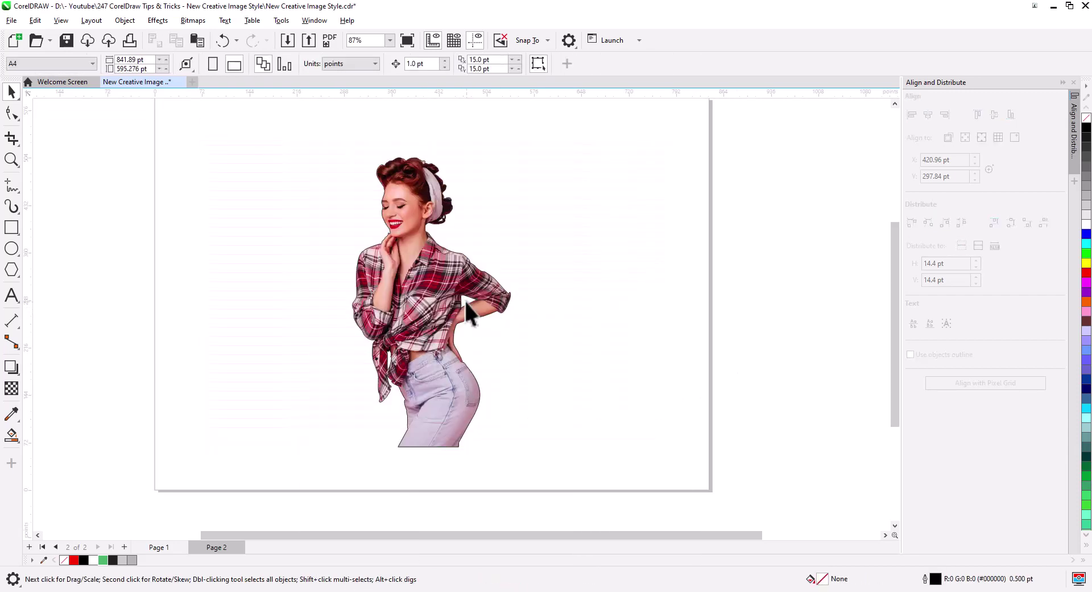
# Step: Remove the outline from the clipped woman cutout on page 2
pyautogui.scroll(2, 431, 283)
pyautogui.click(439, 314)
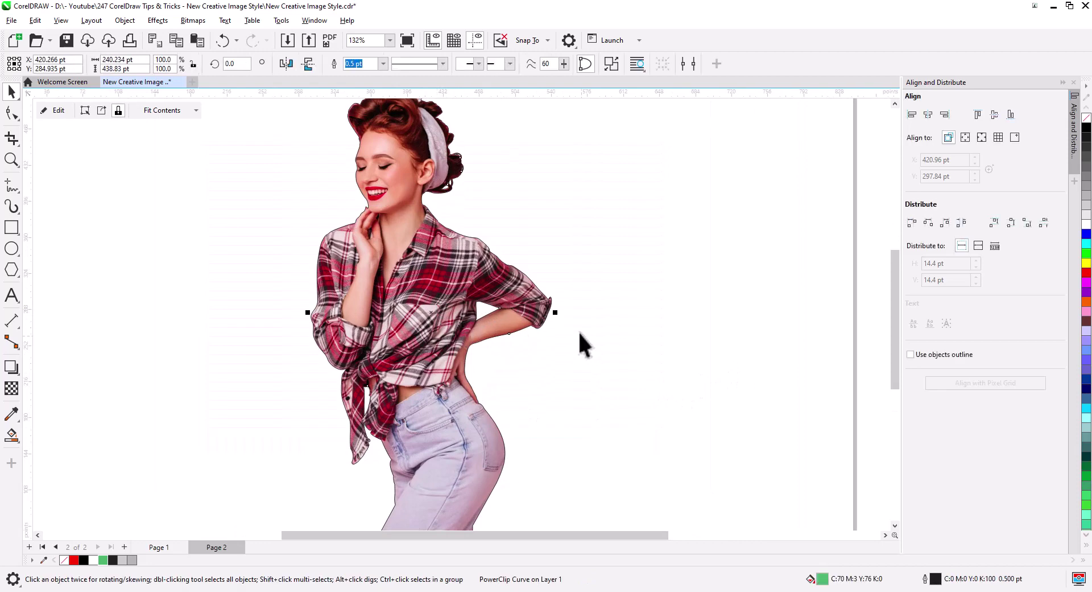
pyautogui.rightClick(1086, 118)
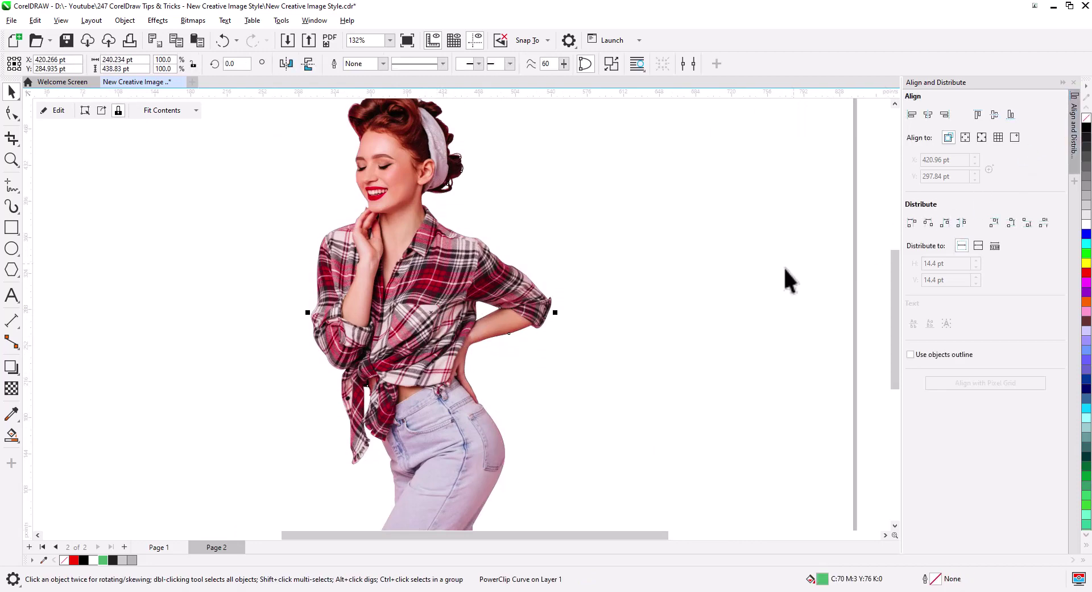
pyautogui.click(785, 268)
# Step: Apply the Art Style effect to the photo on page 1 with the Pink Pastel style, intensity 100 and High detail
pyautogui.click(161, 547)
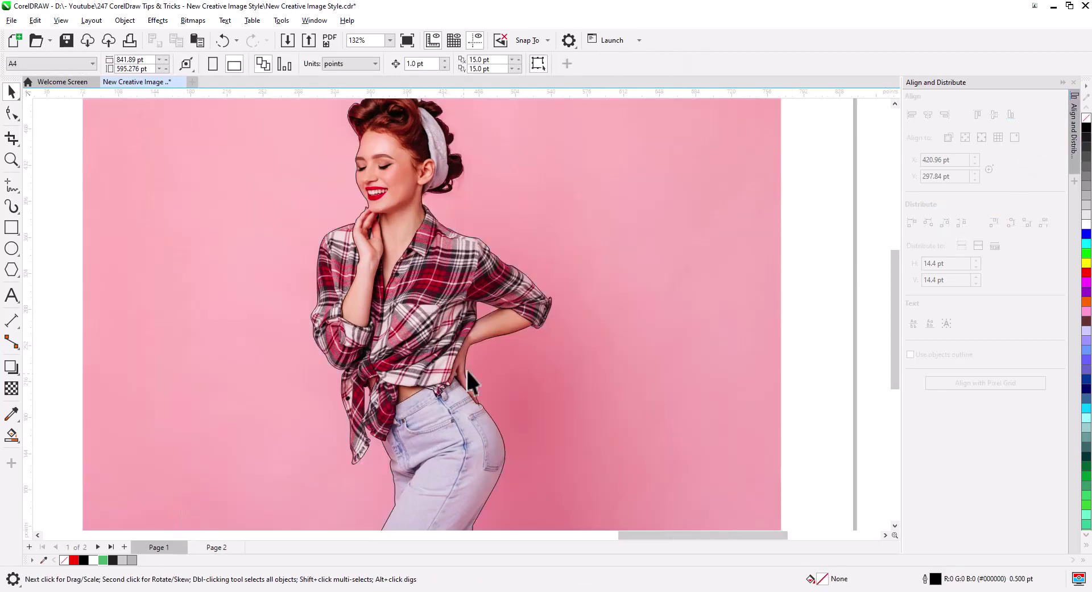
pyautogui.click(635, 345)
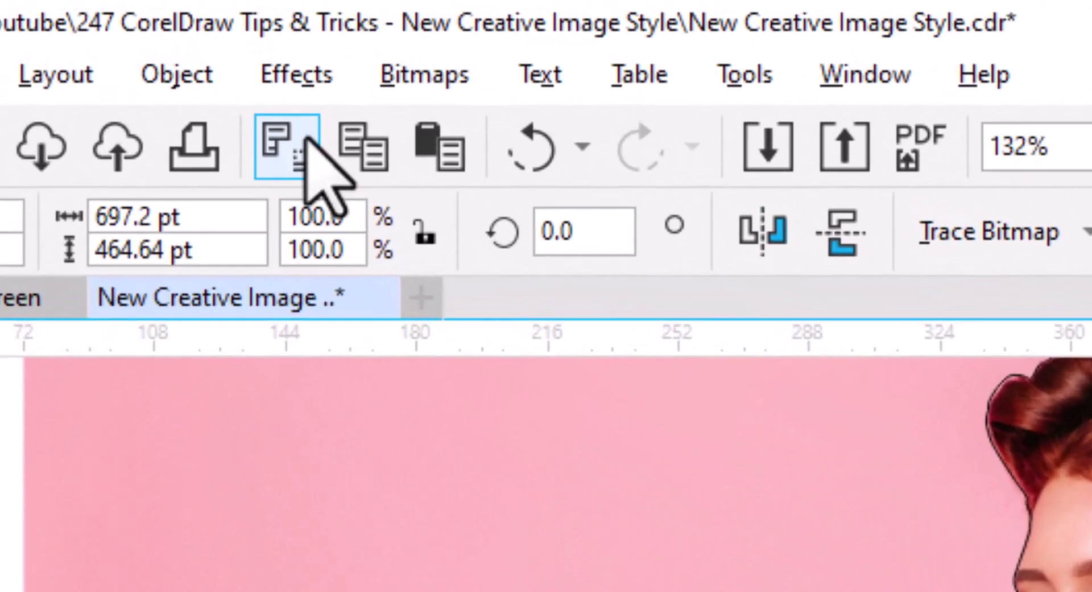
pyautogui.click(157, 21)
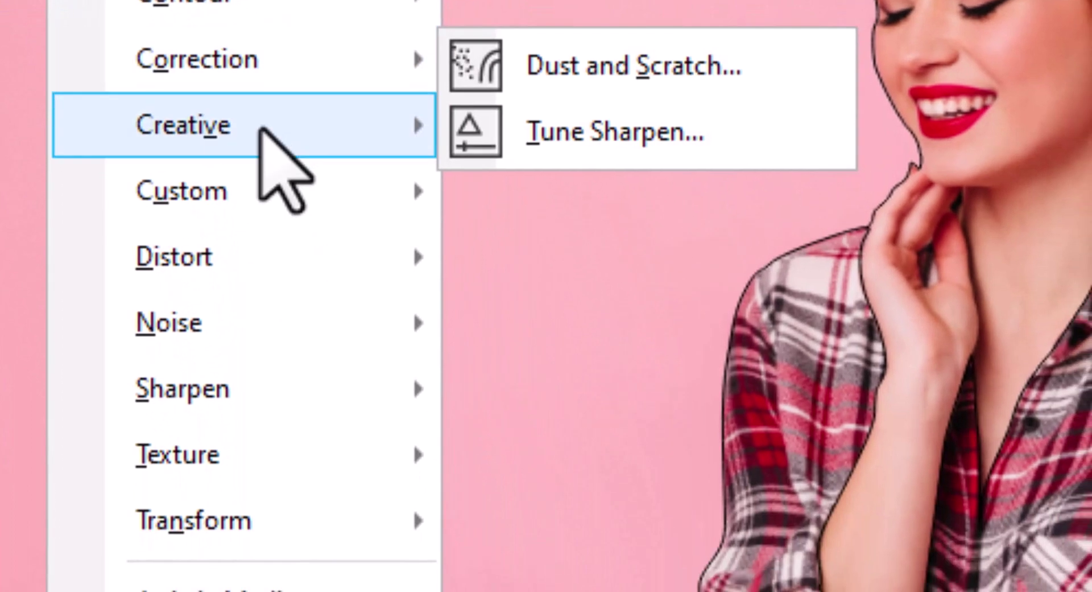
pyautogui.moveTo(262, 128)
pyautogui.click(611, 137)
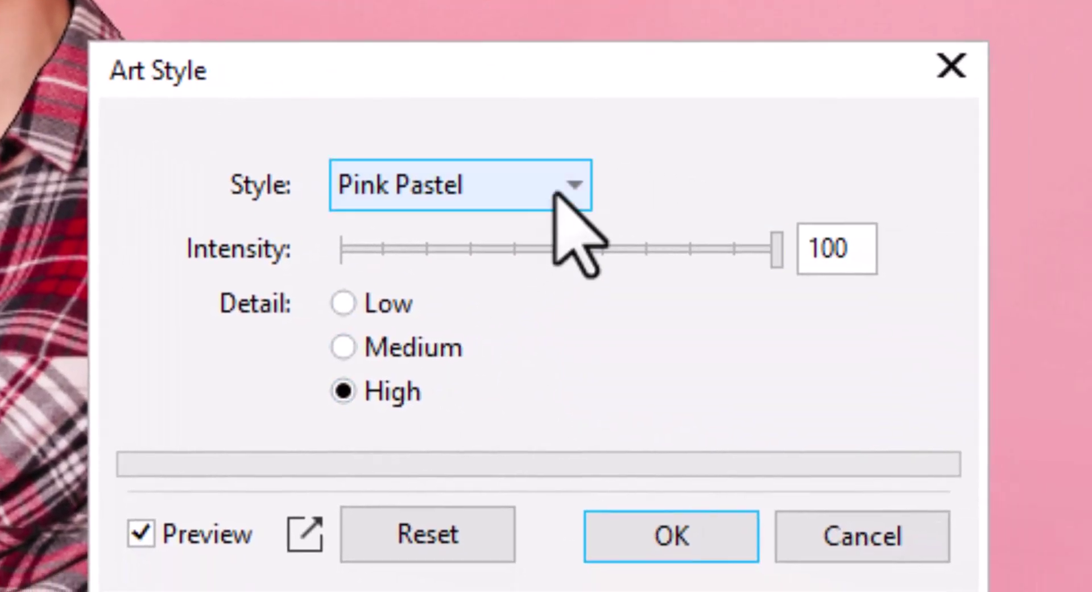
pyautogui.click(557, 192)
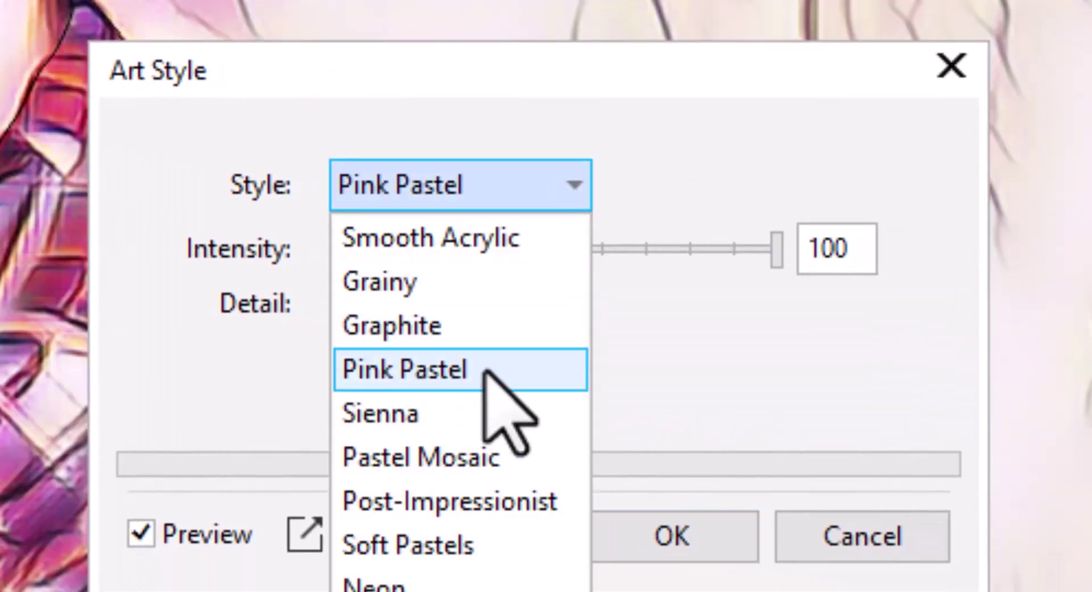
pyautogui.click(480, 372)
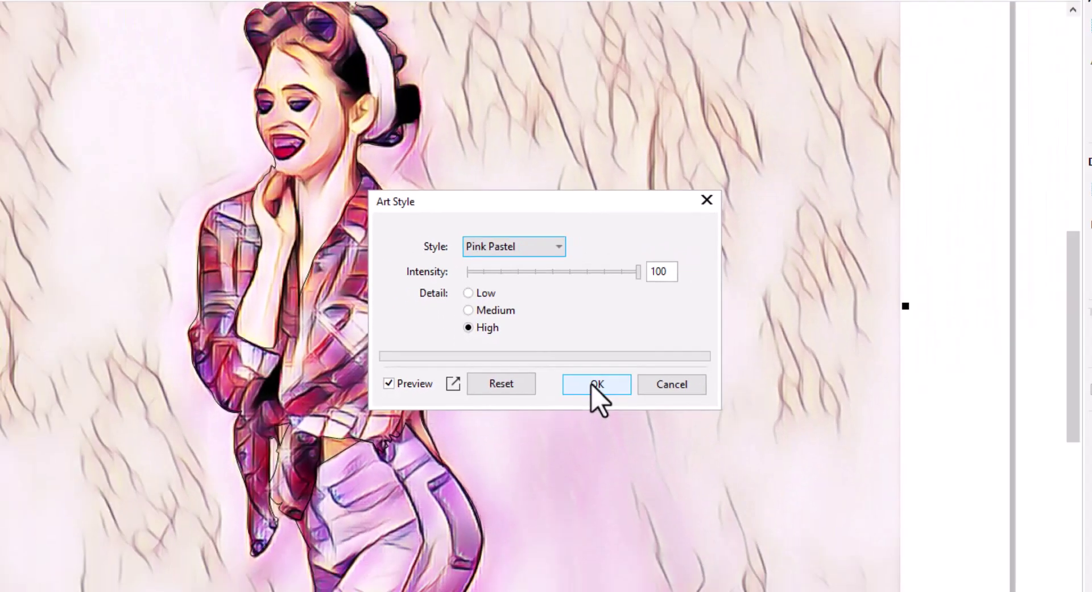
pyautogui.click(654, 521)
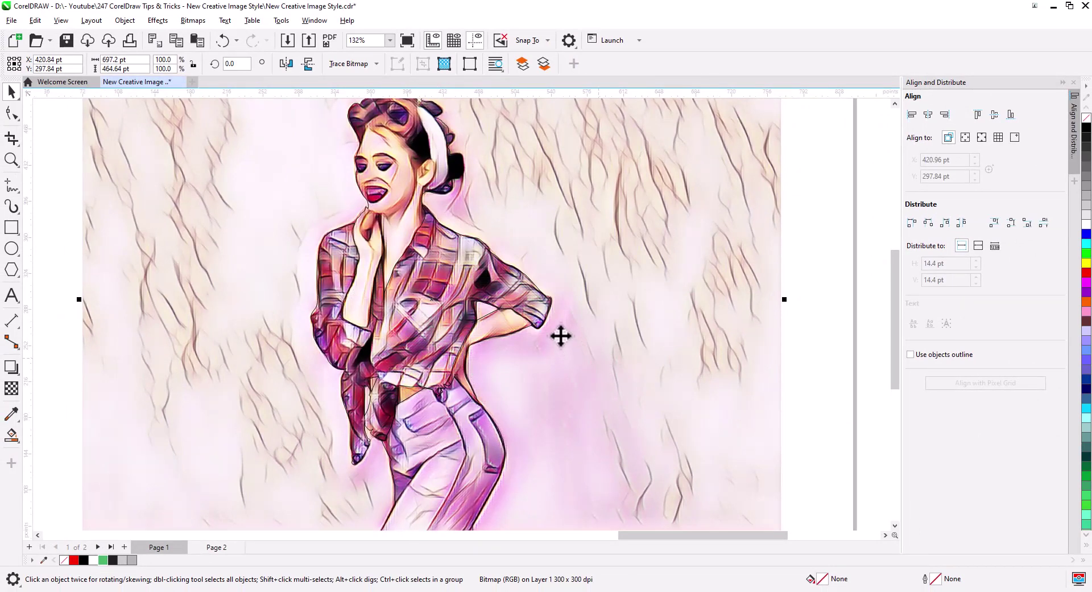
# Step: Send a copy of the stylized photo to the back of the page and PowerClip the front one inside the shirt outline
pyautogui.click(623, 341)
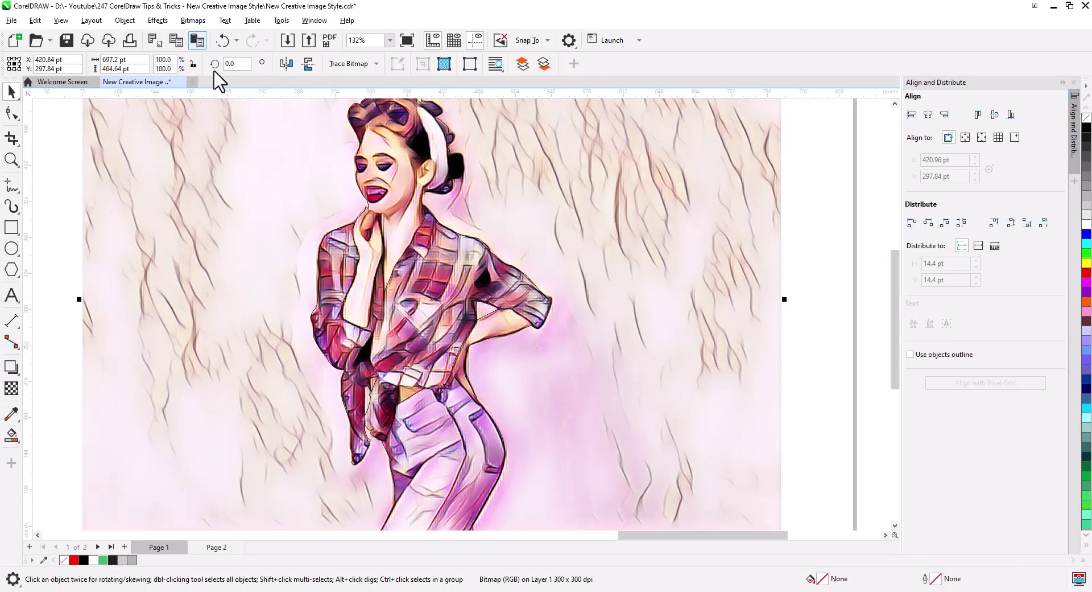
pyautogui.rightClick(619, 340)
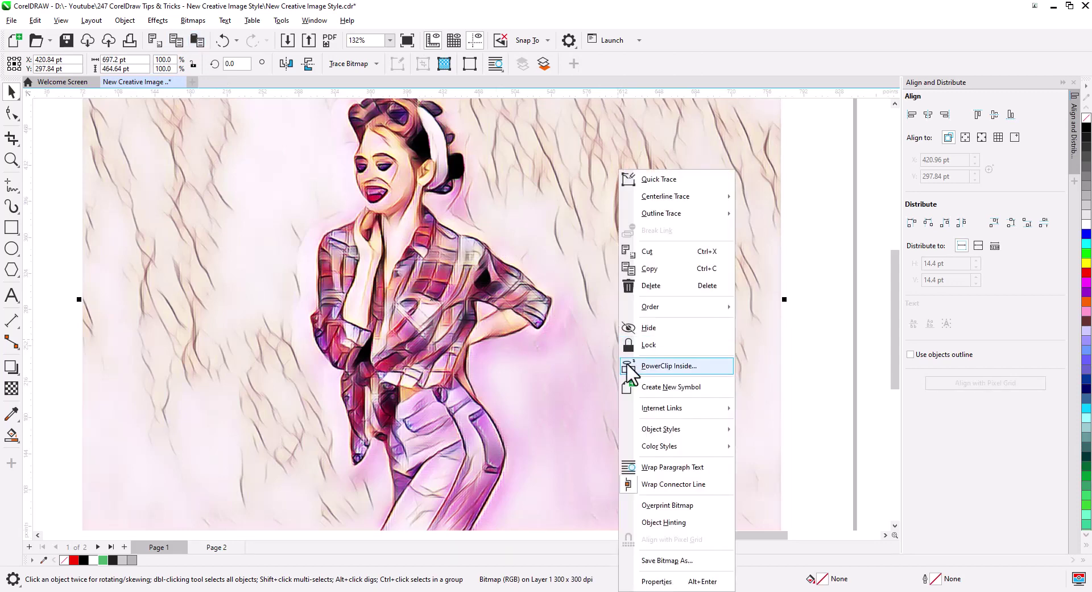
pyautogui.moveTo(665, 310)
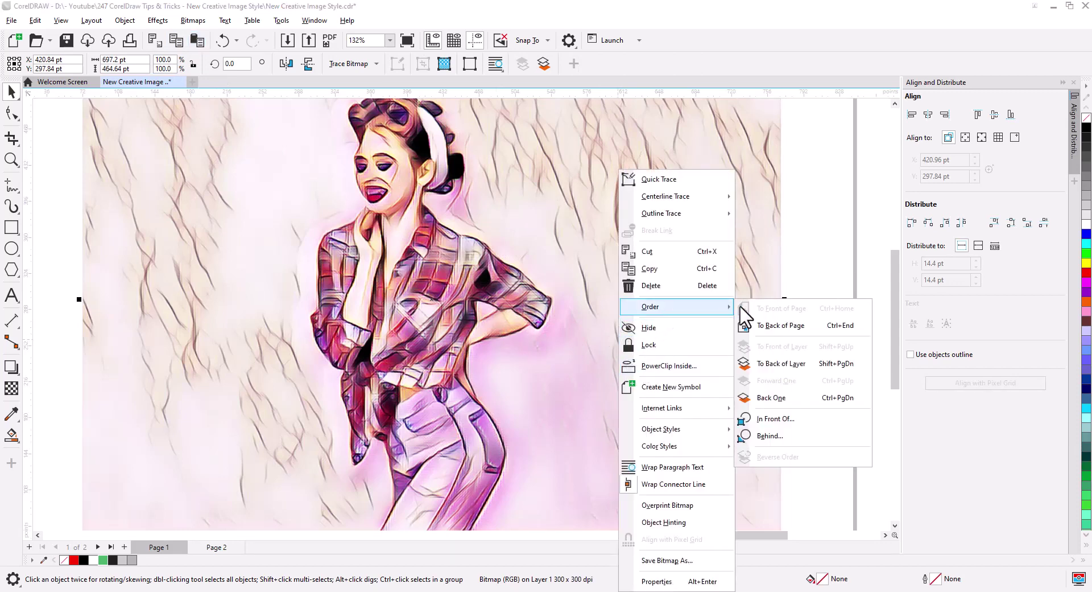
pyautogui.click(771, 324)
pyautogui.rightClick(620, 302)
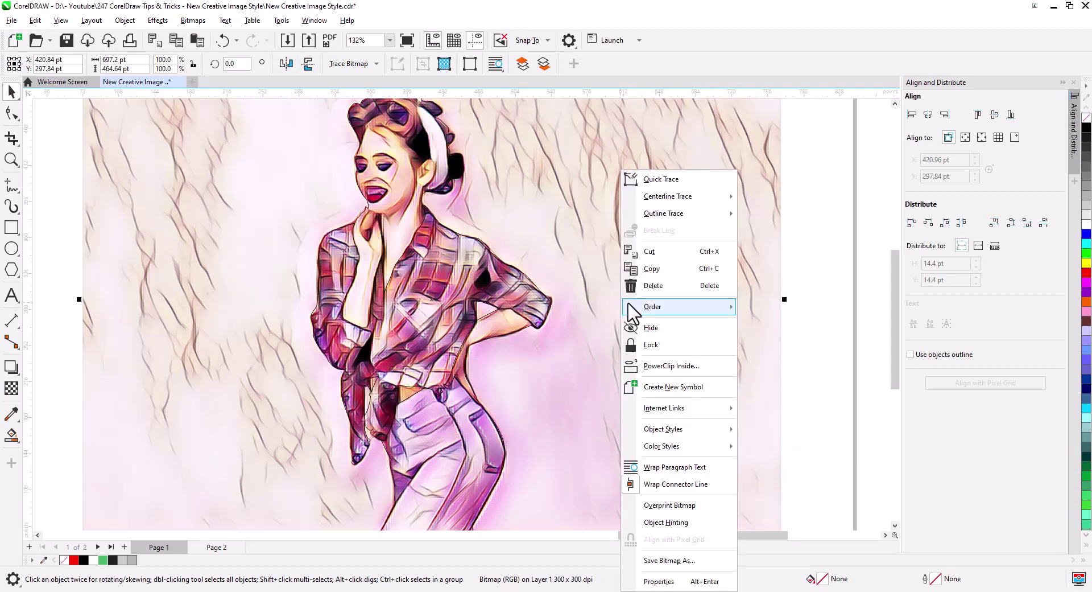
pyautogui.click(664, 367)
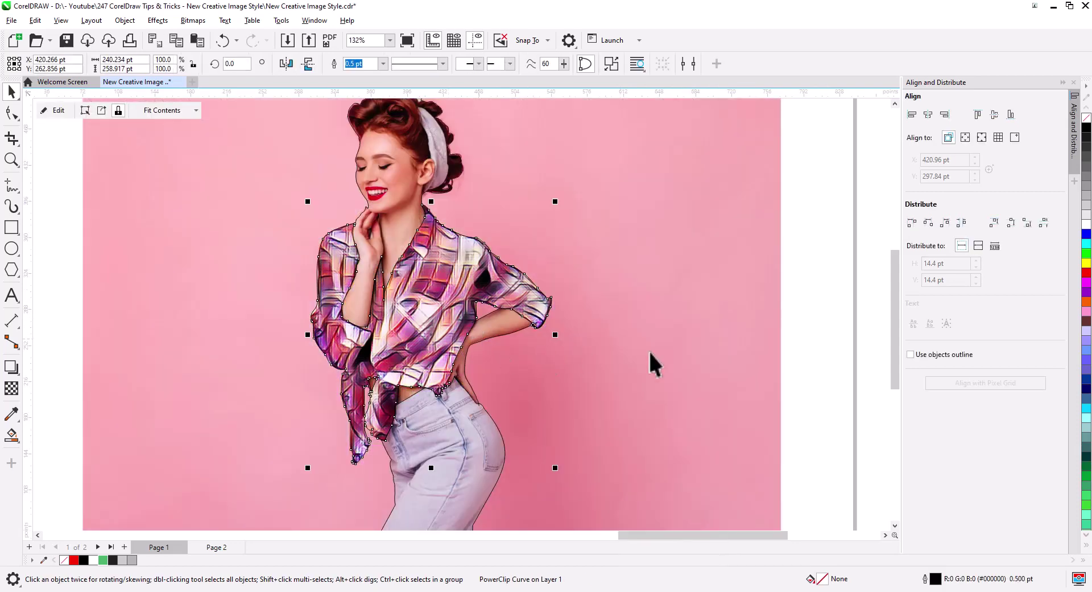
# Step: Send the original photo on page 1 to the back of the page and PowerClip the stylized photo inside the jeans outline
pyautogui.rightClick(677, 314)
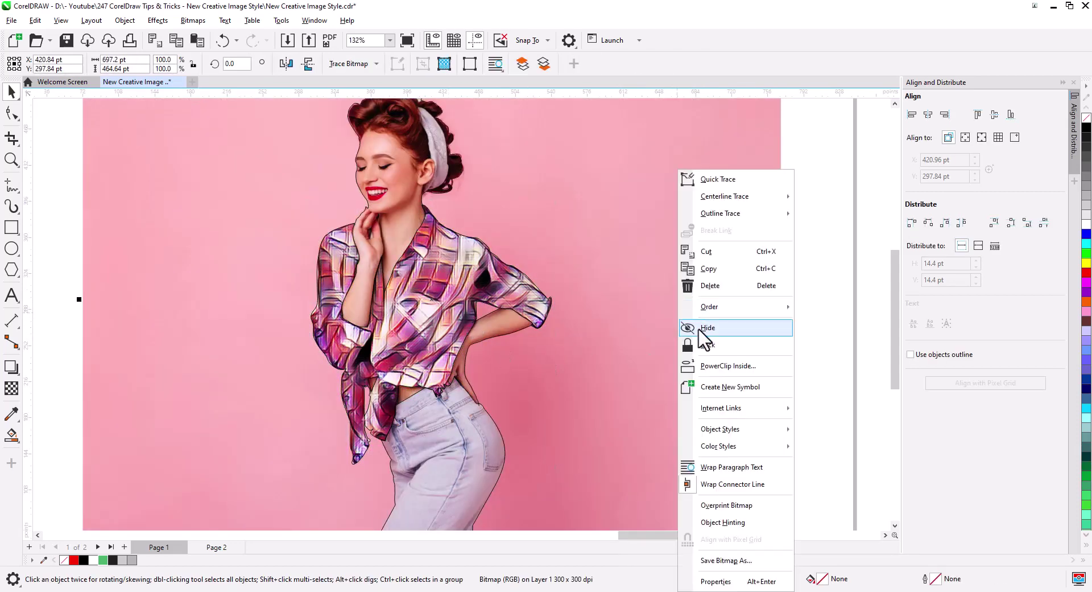
pyautogui.moveTo(709, 307)
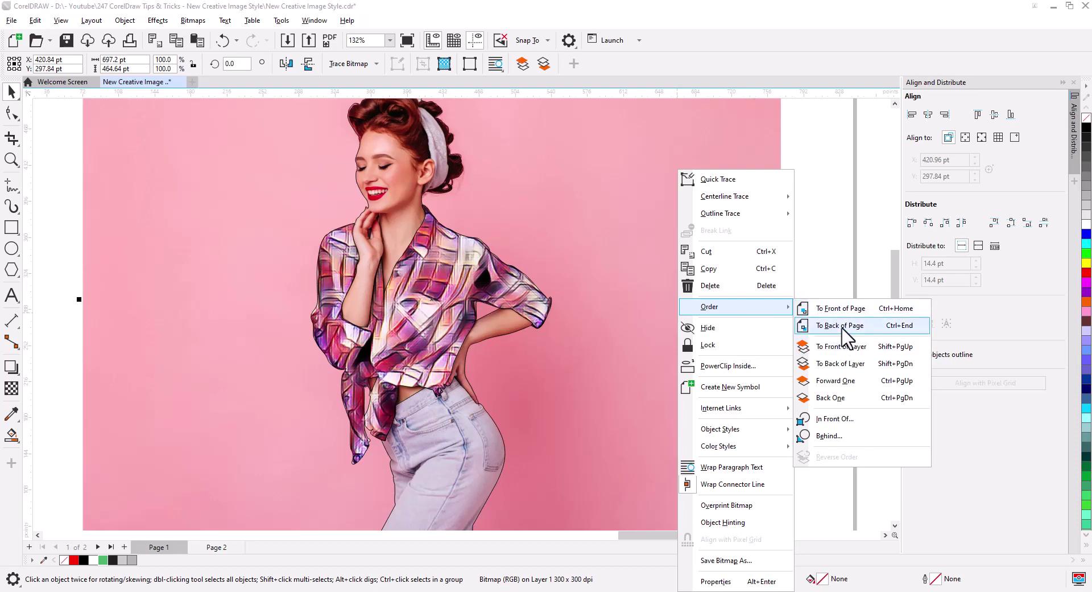
pyautogui.click(842, 328)
pyautogui.rightClick(646, 276)
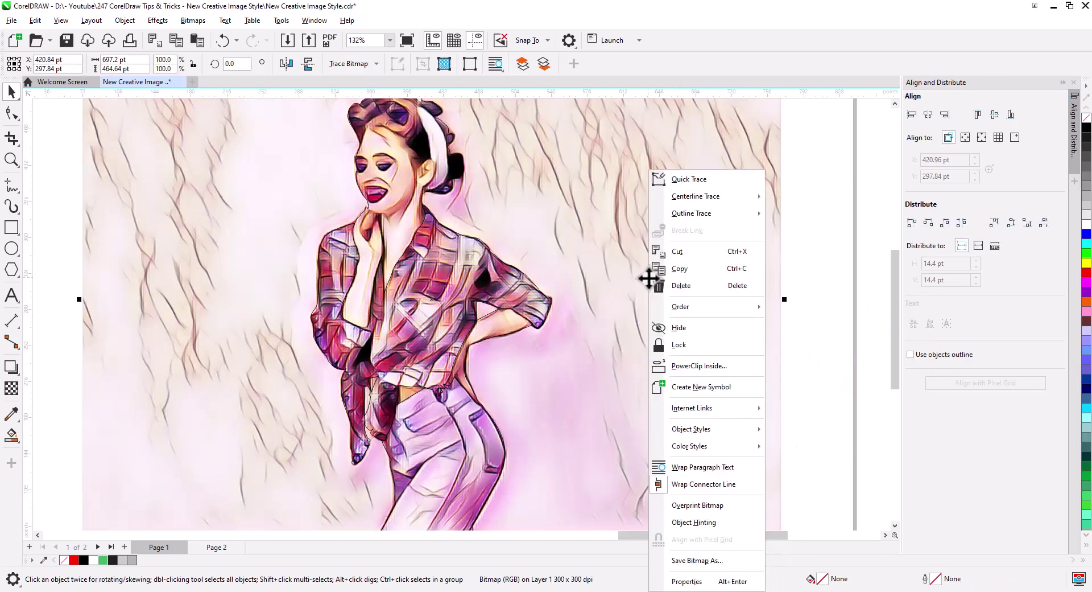
pyautogui.click(686, 365)
pyautogui.click(468, 435)
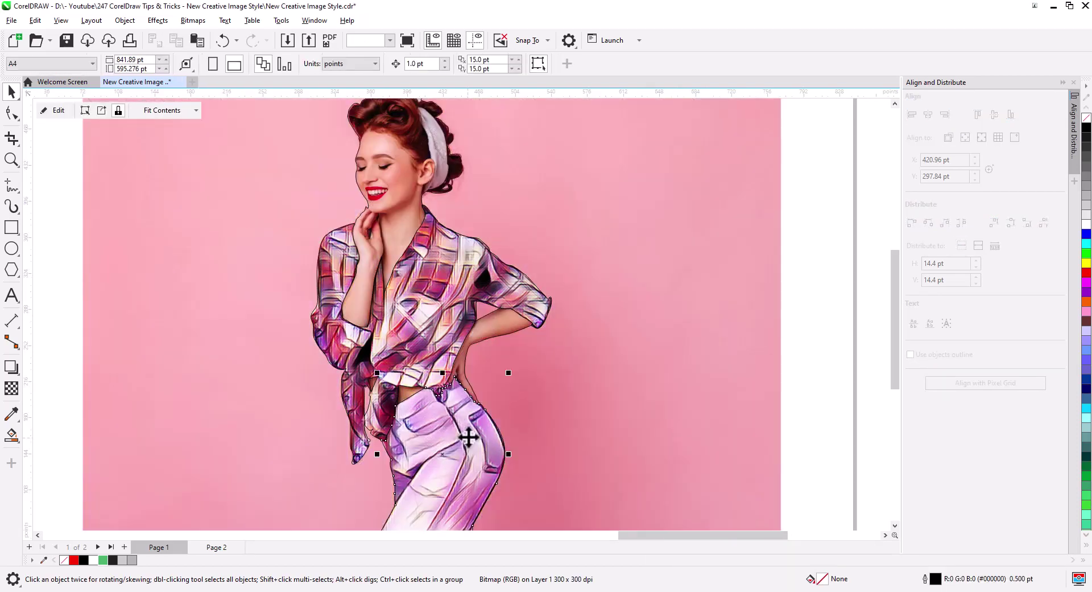
pyautogui.click(846, 370)
# Step: Copy the clipped shirt and jeans shapes from page 1 and paste them over the woman cutout on page 2
pyautogui.click(424, 413)
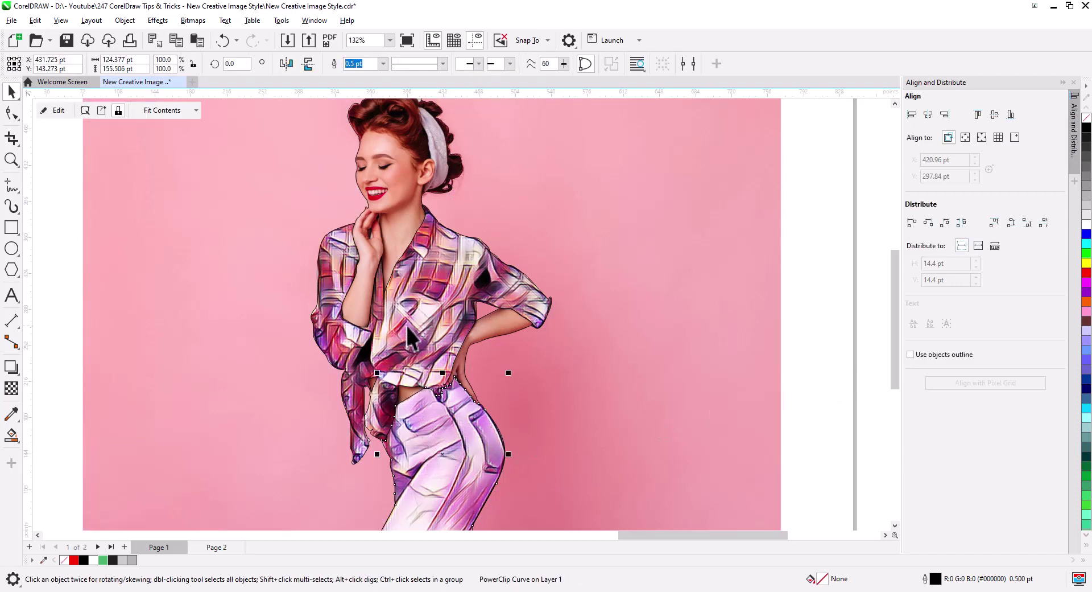
pyautogui.click(346, 318)
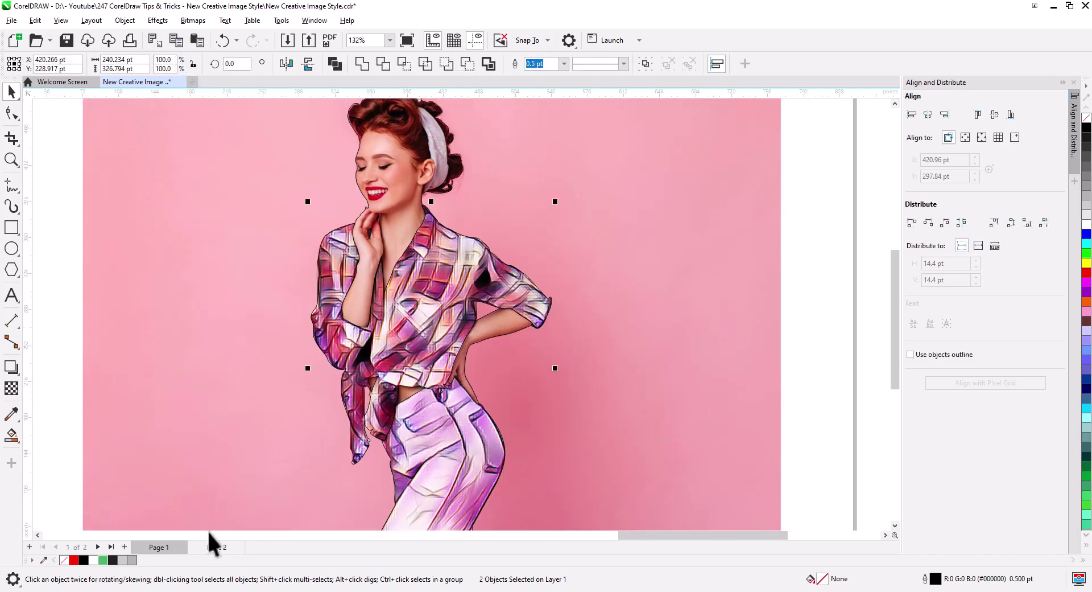
pyautogui.click(215, 546)
pyautogui.click(198, 39)
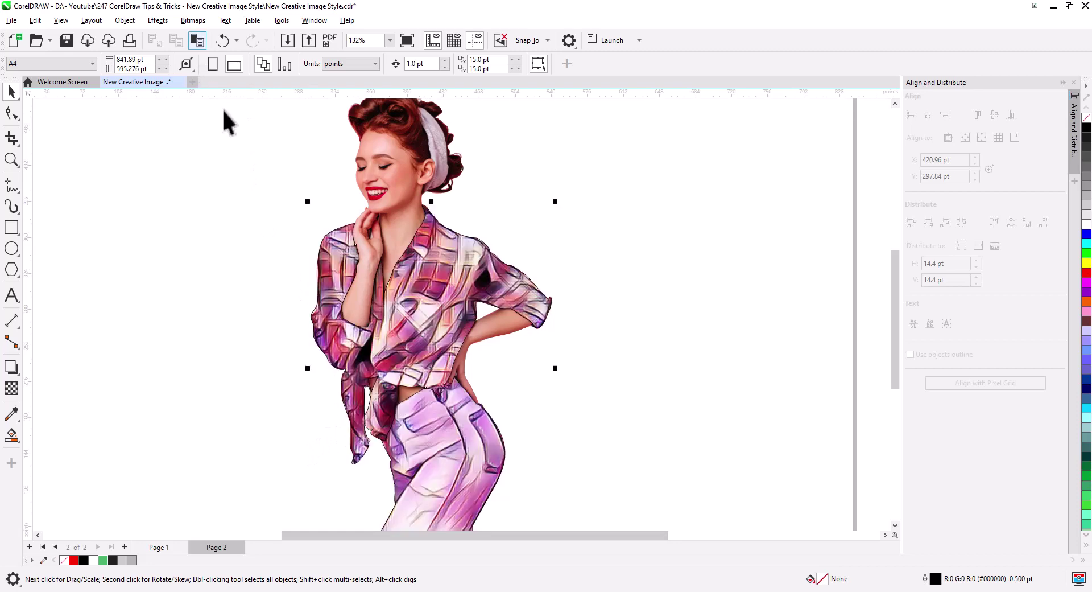
# Step: Select the woman cutout with the pasted shirt and jeans on page 2 and remove the outlines from all three objects
pyautogui.scroll(2, 452, 380)
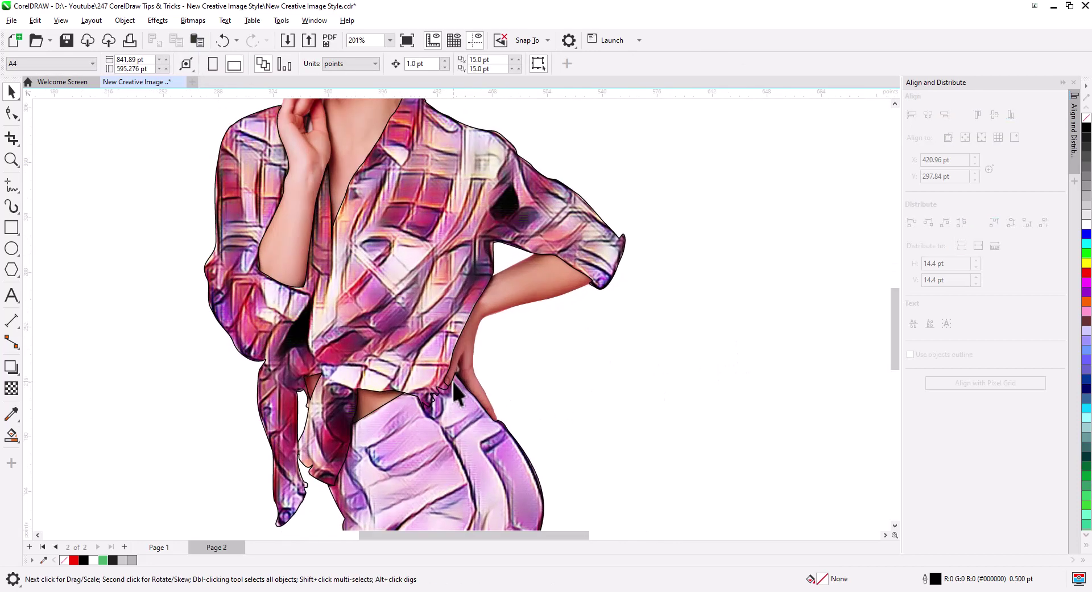
pyautogui.moveTo(450, 429); pyautogui.dragTo(481, 282)
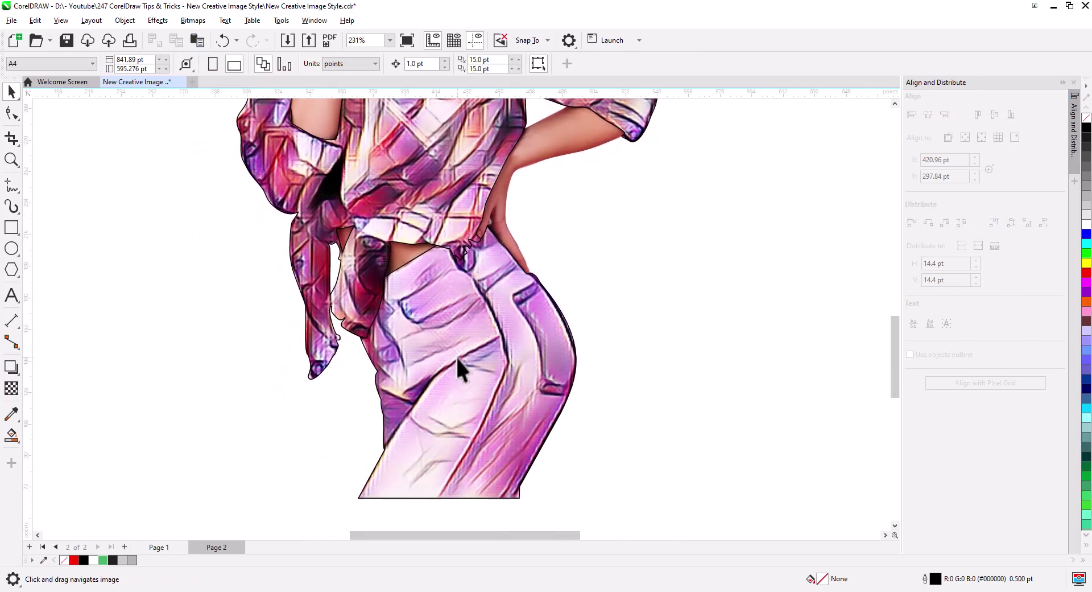
pyautogui.scroll(-4, 463, 369)
pyautogui.moveTo(465, 387); pyautogui.dragTo(470, 378)
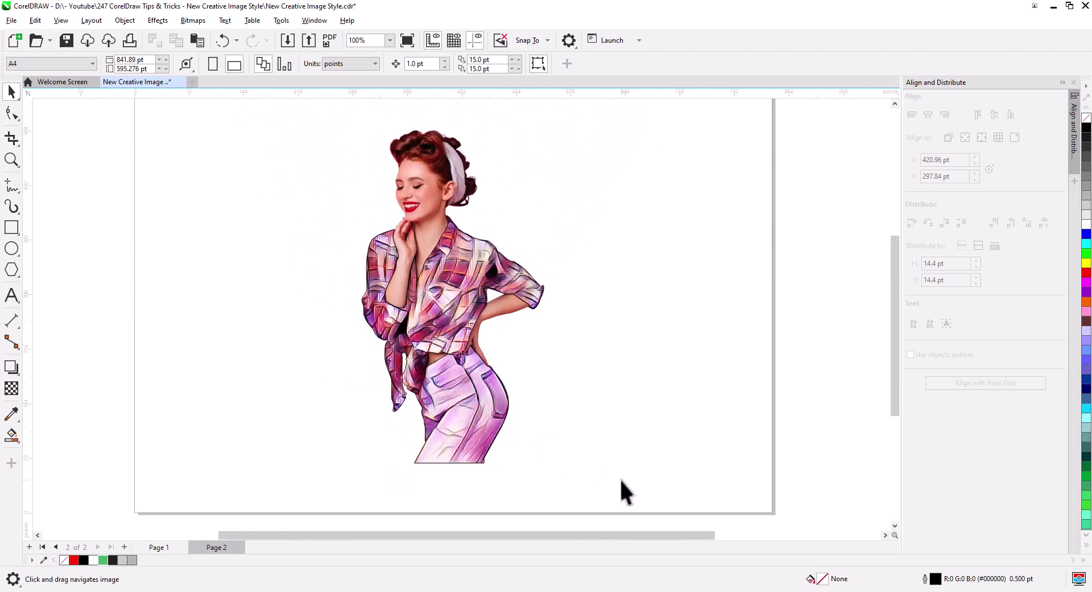
pyautogui.moveTo(285, 121); pyautogui.dragTo(285, 122)
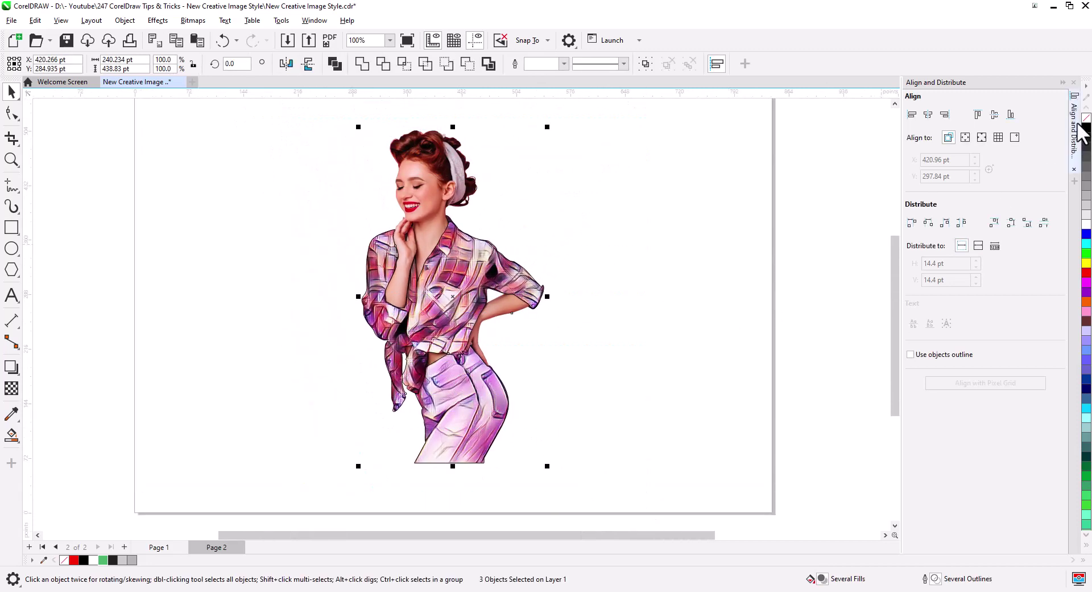
pyautogui.click(697, 307)
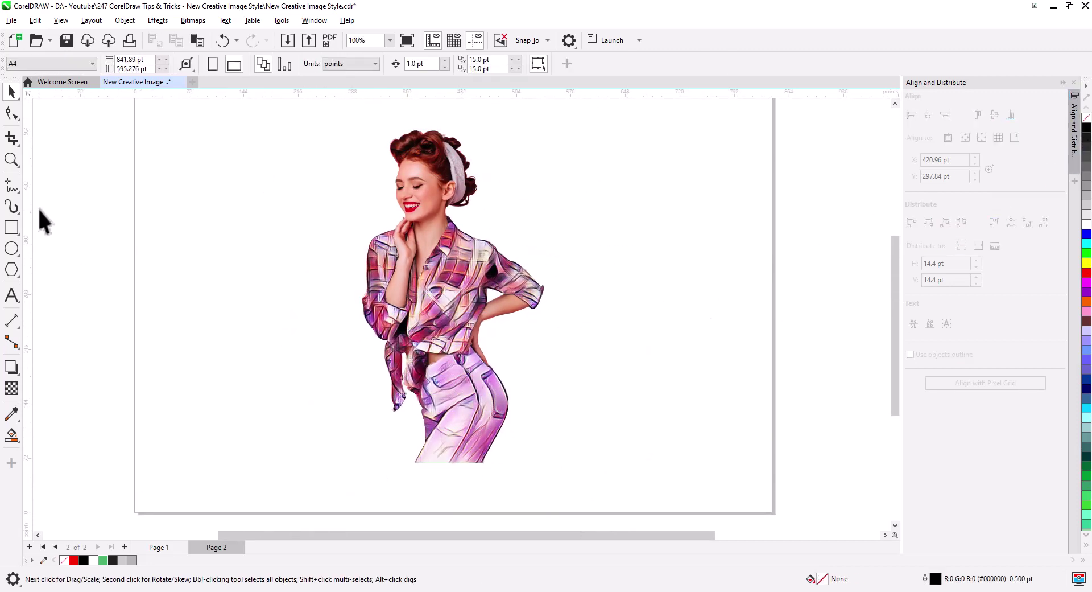
# Step: Draw a rectangle about 180 x 461 pt over the woman's left half, fill it with gray #B3B3B3 and send it behind her
pyautogui.click(12, 228)
pyautogui.moveTo(310, 118); pyautogui.dragTo(447, 468)
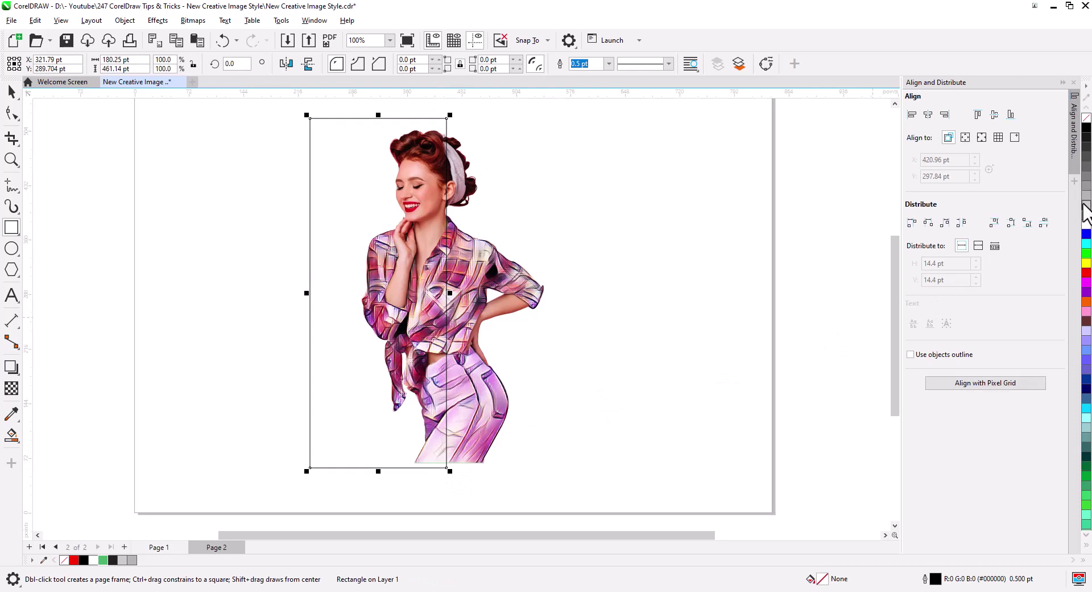
pyautogui.click(1086, 208)
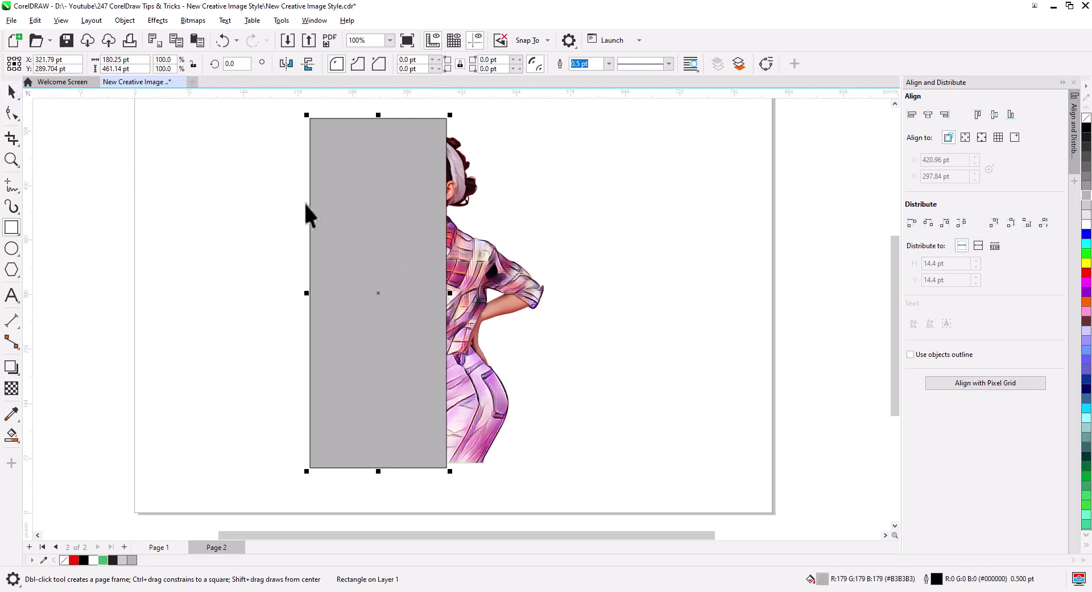
pyautogui.press('space')
pyautogui.rightClick(374, 189)
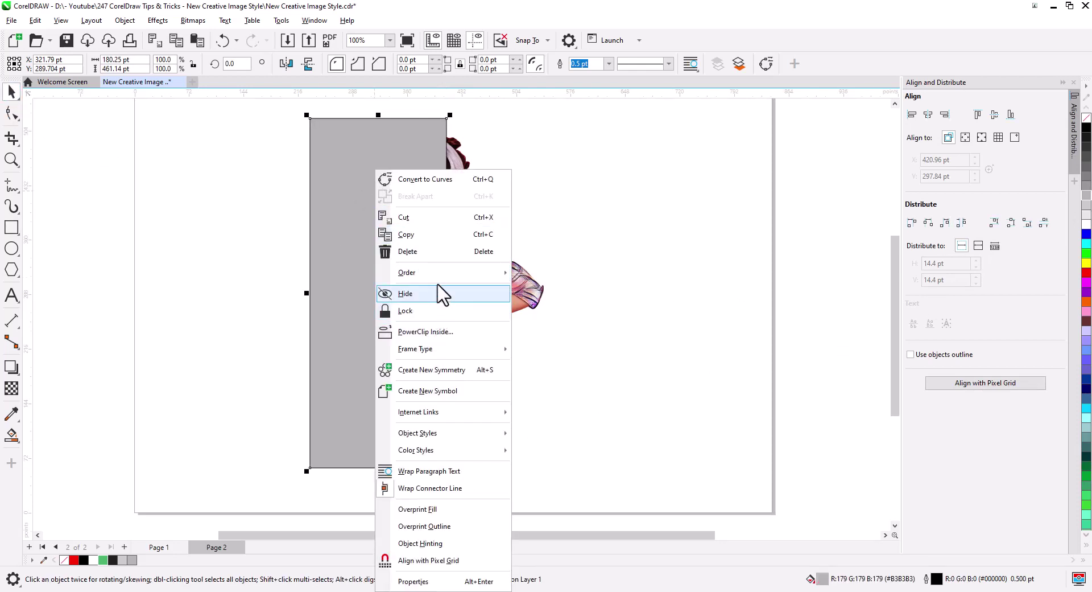
pyautogui.moveTo(441, 273)
pyautogui.click(572, 296)
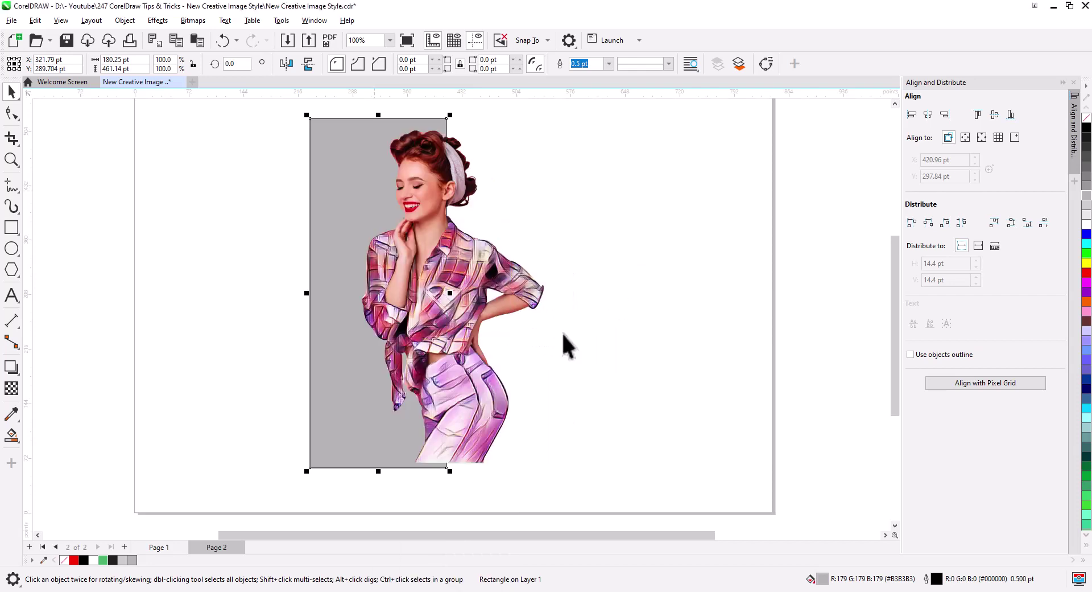
# Step: Shorten the gray rectangle from its lower edge to about 455 pt high, level with the bottom of the jeans
pyautogui.click(624, 342)
pyautogui.click(341, 429)
pyautogui.moveTo(378, 473); pyautogui.dragTo(380, 466)
pyautogui.click(574, 475)
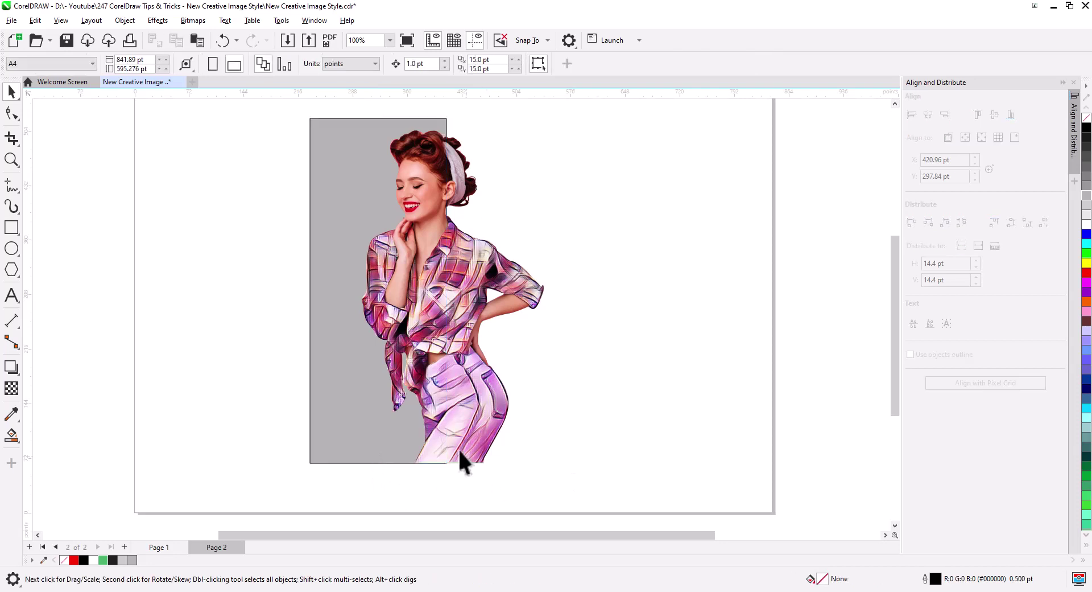
# Step: Place a copy of the gray rectangle flush against its right edge and send the copy to the back of the layer
pyautogui.click(359, 421)
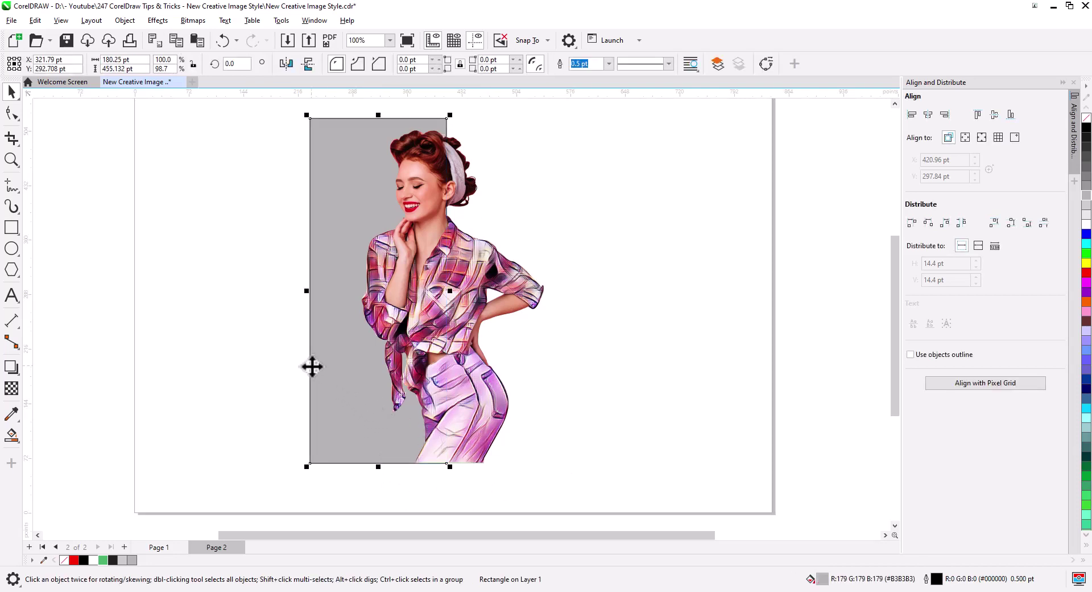
pyautogui.moveTo(310, 365); pyautogui.dragTo(374, 364)
pyautogui.moveTo(430, 365); pyautogui.dragTo(447, 366)
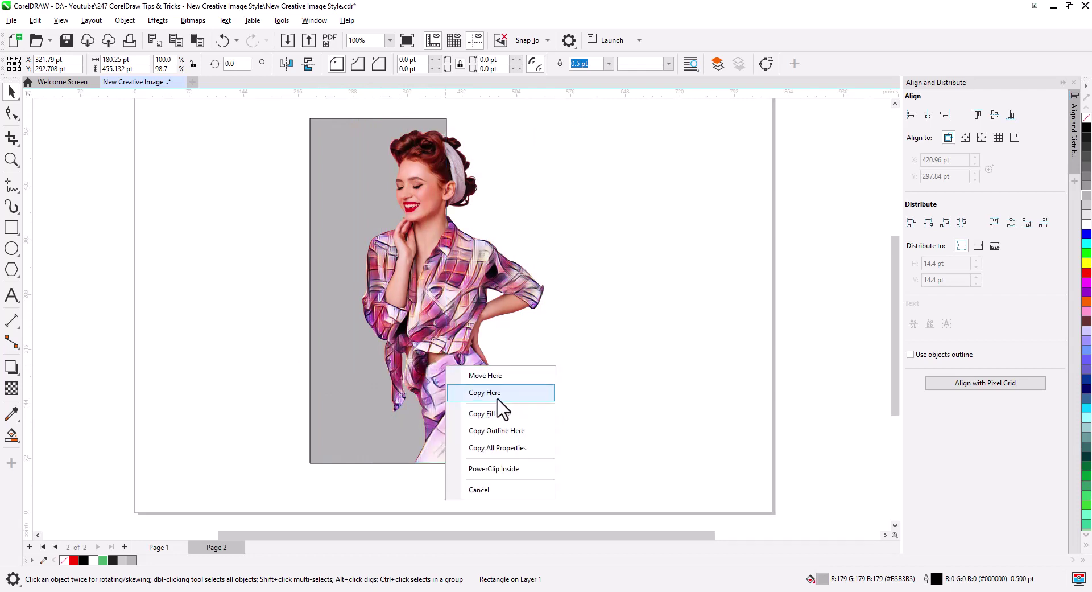
pyautogui.click(478, 392)
pyautogui.rightClick(563, 341)
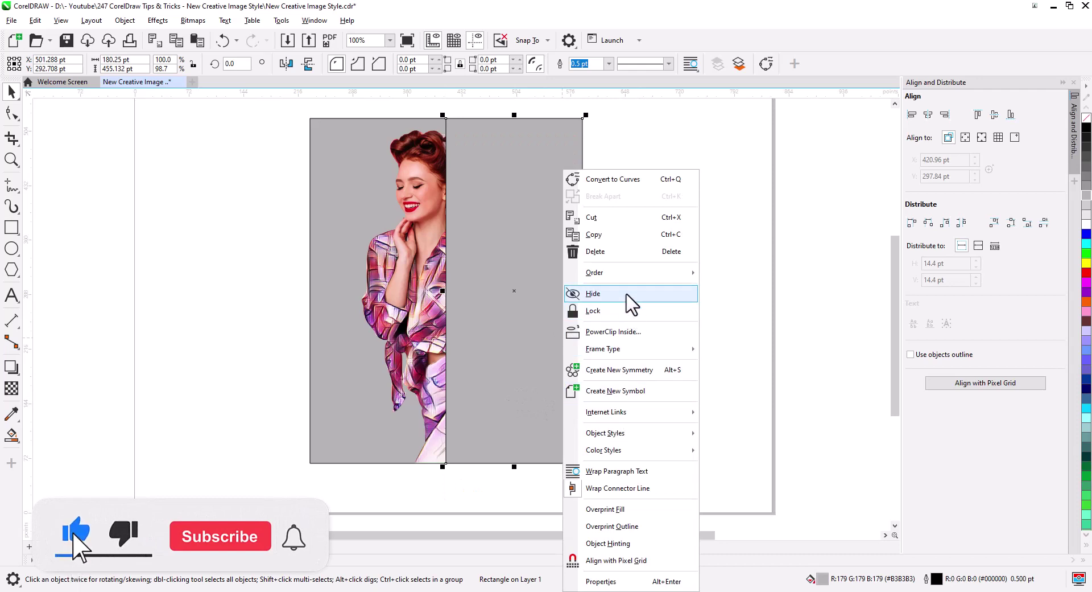
pyautogui.moveTo(629, 272)
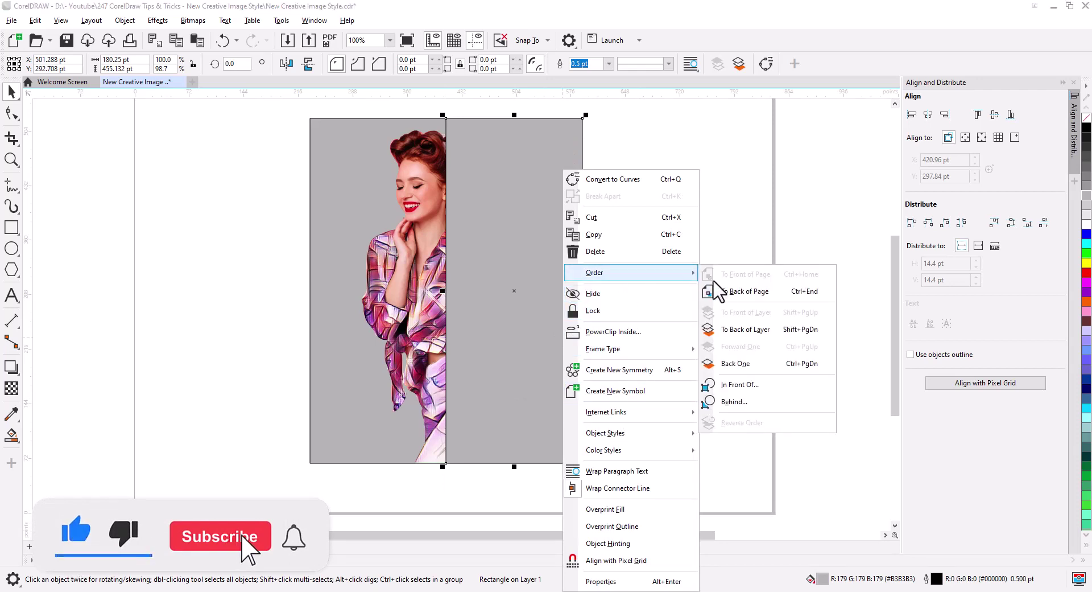
pyautogui.click(738, 333)
pyautogui.click(709, 340)
# Step: Remove the outlines from both gray rectangles and widen them together from their center to about 499 pt overall
pyautogui.click(546, 231)
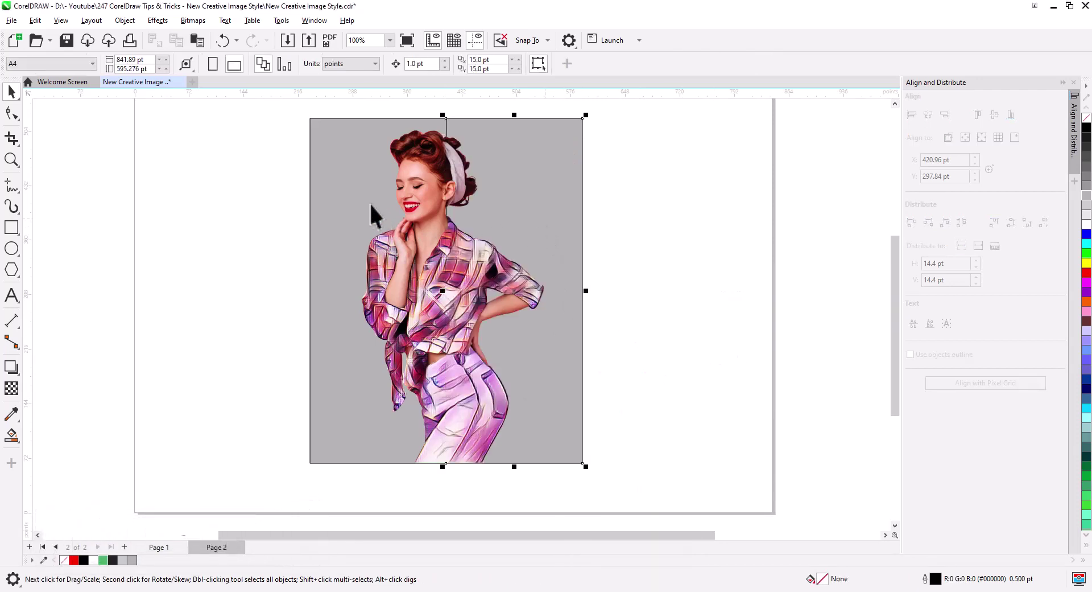
pyautogui.keyDown('shift'); pyautogui.click(371, 208); pyautogui.keyUp('shift')
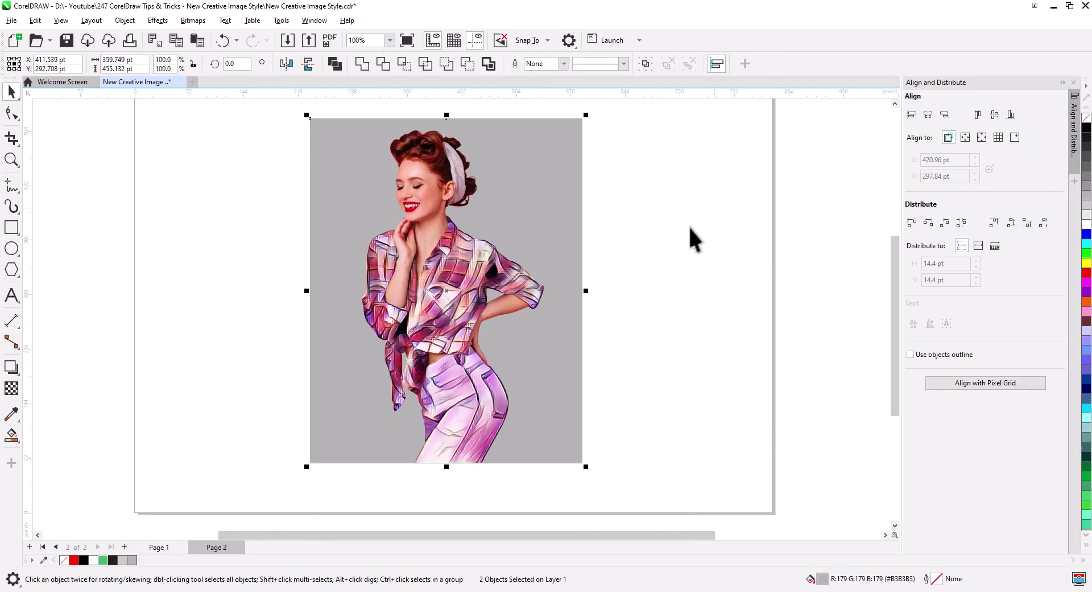
pyautogui.click(677, 247)
pyautogui.click(552, 236)
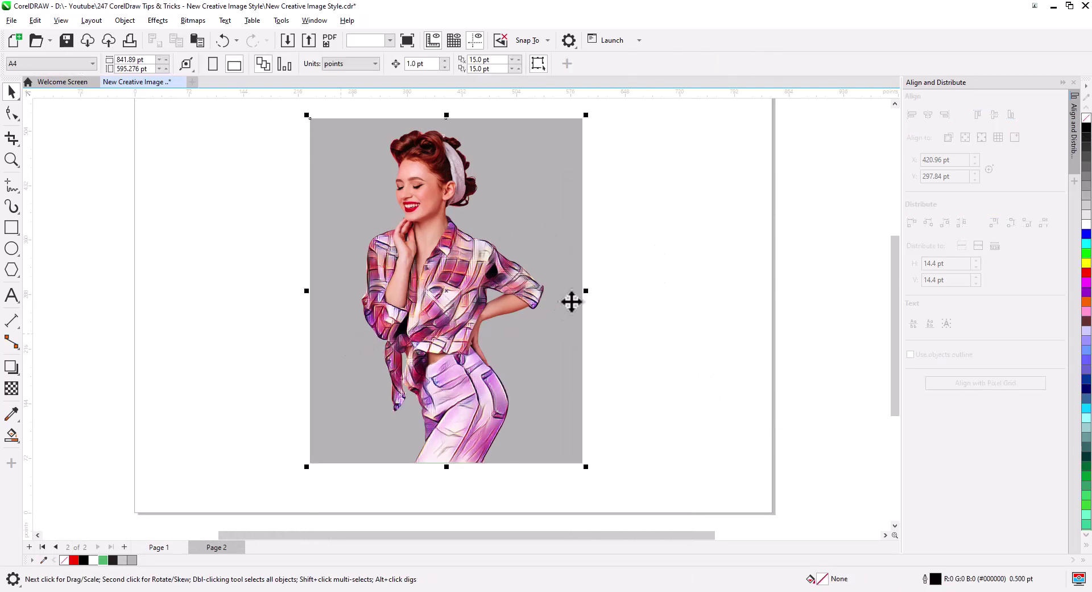
pyautogui.keyDown('shift'); pyautogui.click(589, 293); pyautogui.keyUp('shift')
pyautogui.moveTo(607, 292); pyautogui.dragTo(639, 292)
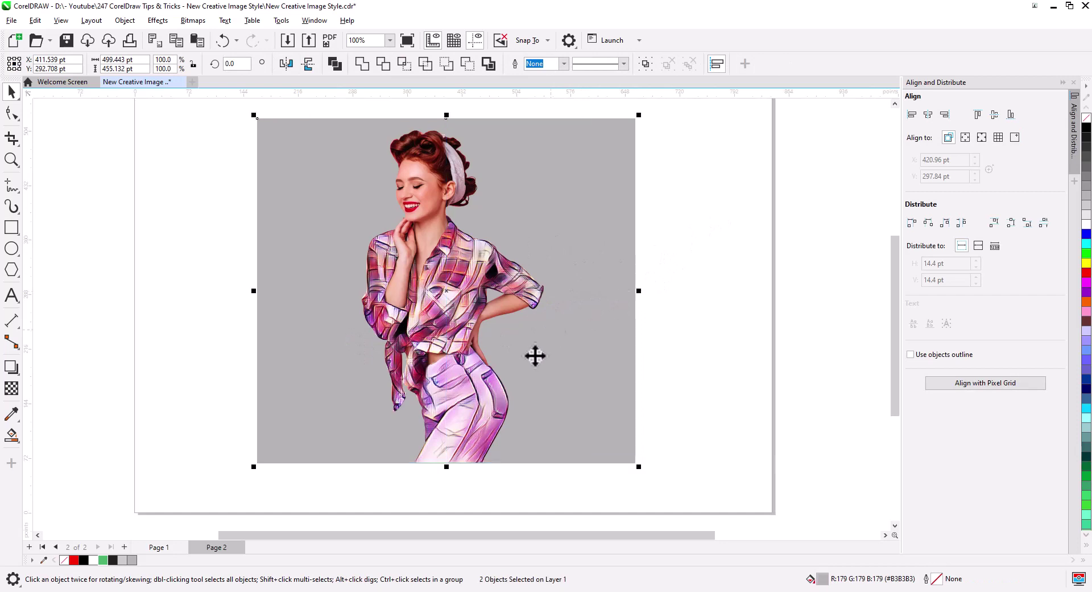
# Step: Align the bottom edges of both gray rectangles with the bottom of the clipped jeans
pyautogui.keyDown('shift'); pyautogui.click(486, 447); pyautogui.keyUp('shift')
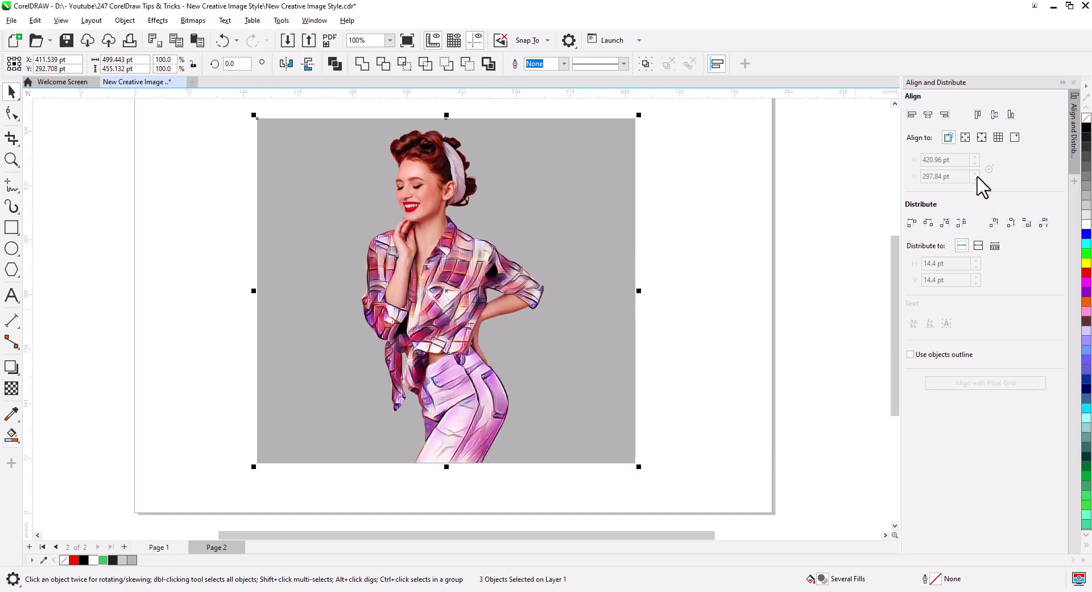
pyautogui.click(982, 137)
pyautogui.click(671, 467)
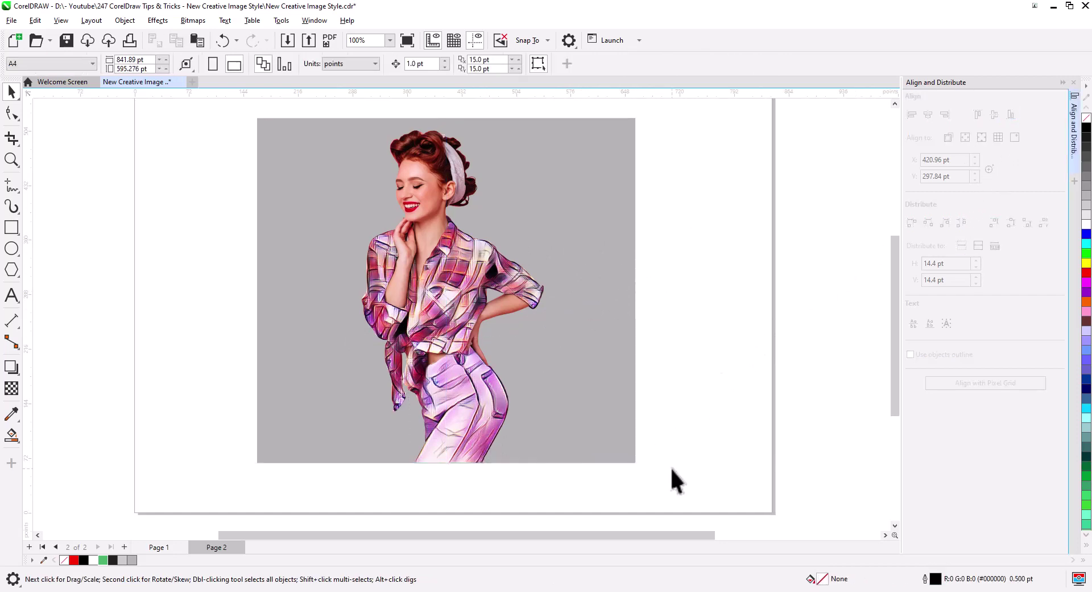
# Step: Examine the cutout's edges against the gray background from the hair down to the jeans
pyautogui.click(625, 315)
pyautogui.scroll(2, 450, 231)
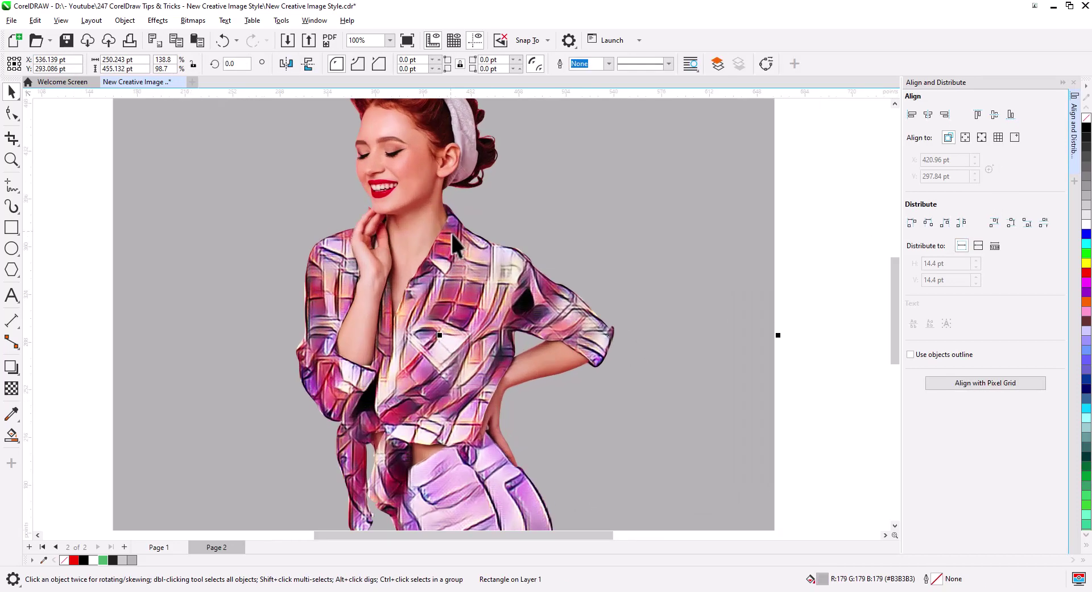
pyautogui.scroll(3, 438, 273)
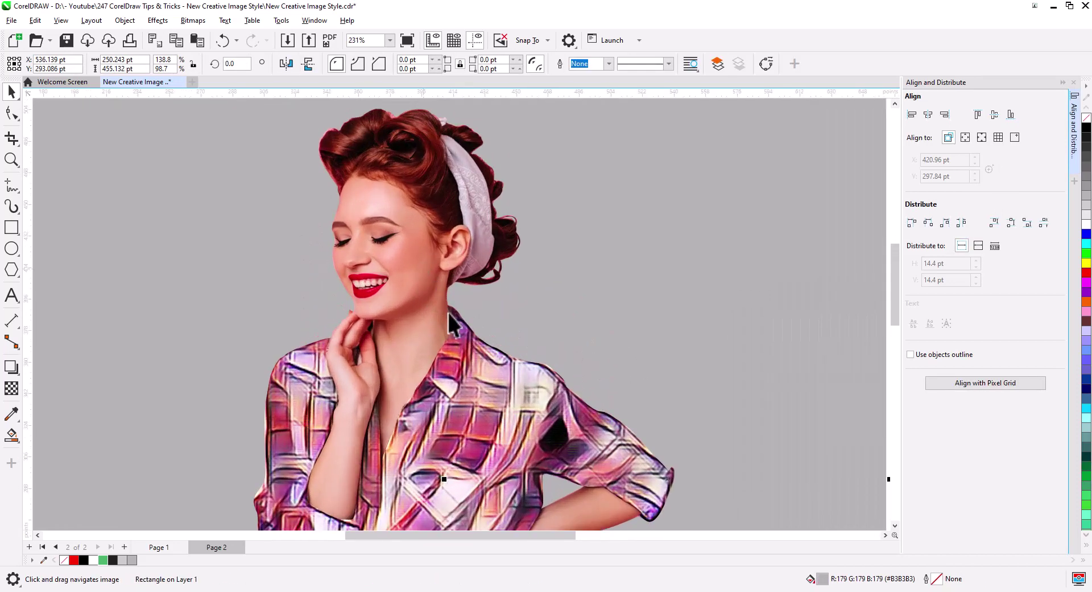
pyautogui.scroll(-3, 449, 323)
pyautogui.scroll(-8, 523, 395)
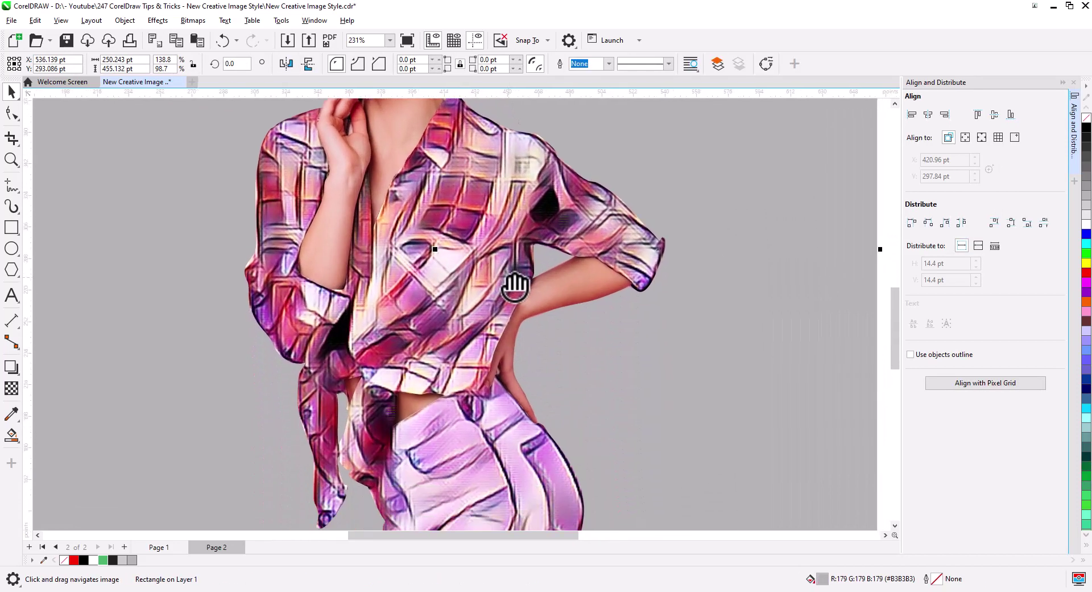
pyautogui.scroll(-6, 498, 420)
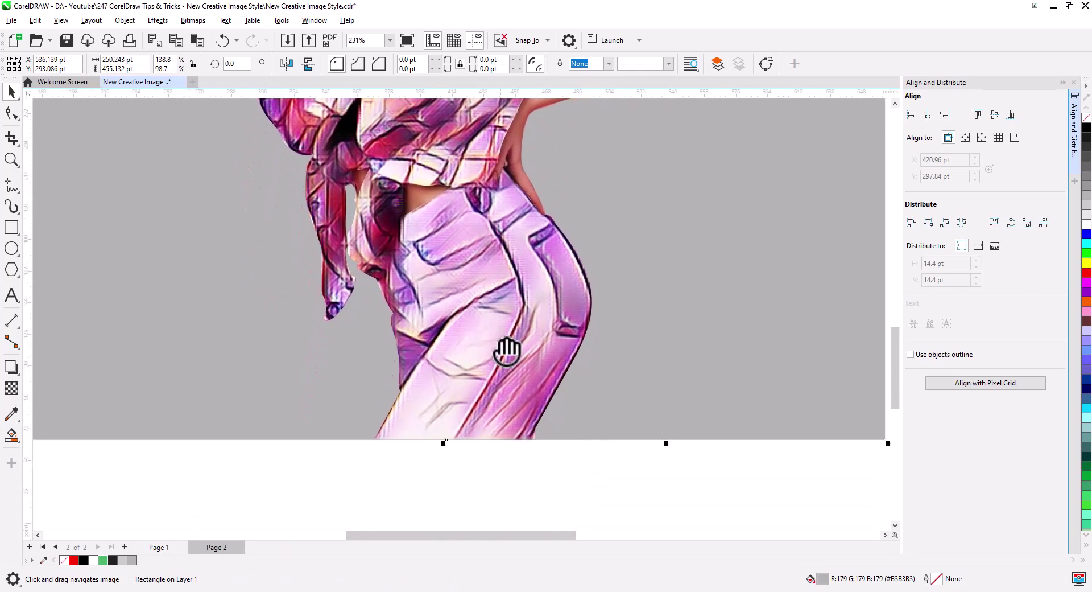
pyautogui.scroll(-1, 478, 414)
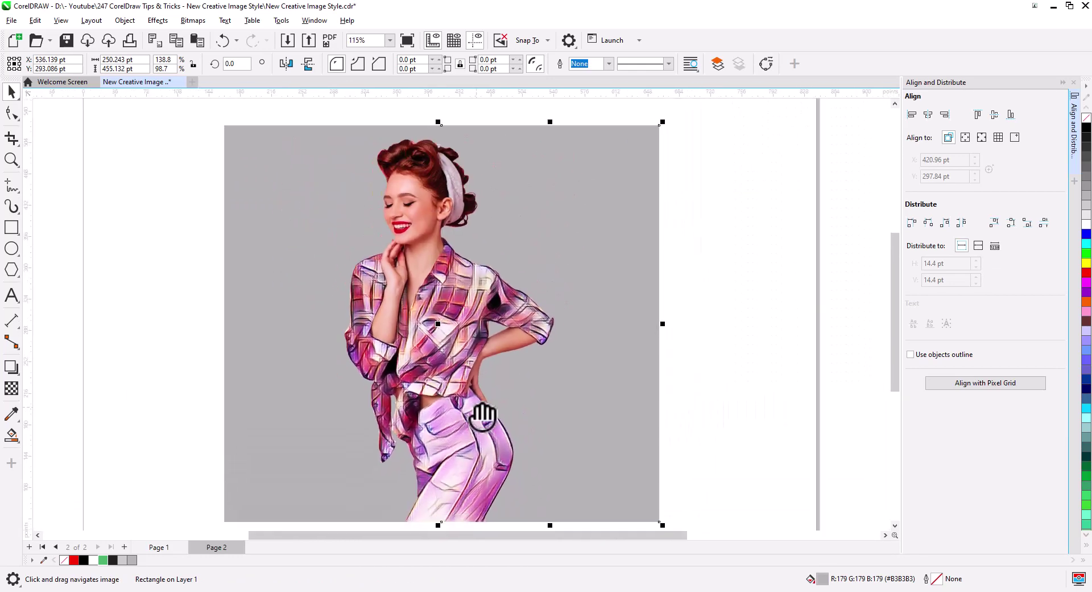
pyautogui.moveTo(483, 417); pyautogui.dragTo(485, 385)
pyautogui.click(731, 349)
# Step: Fill the right background rectangle with 80% Black
pyautogui.click(644, 409)
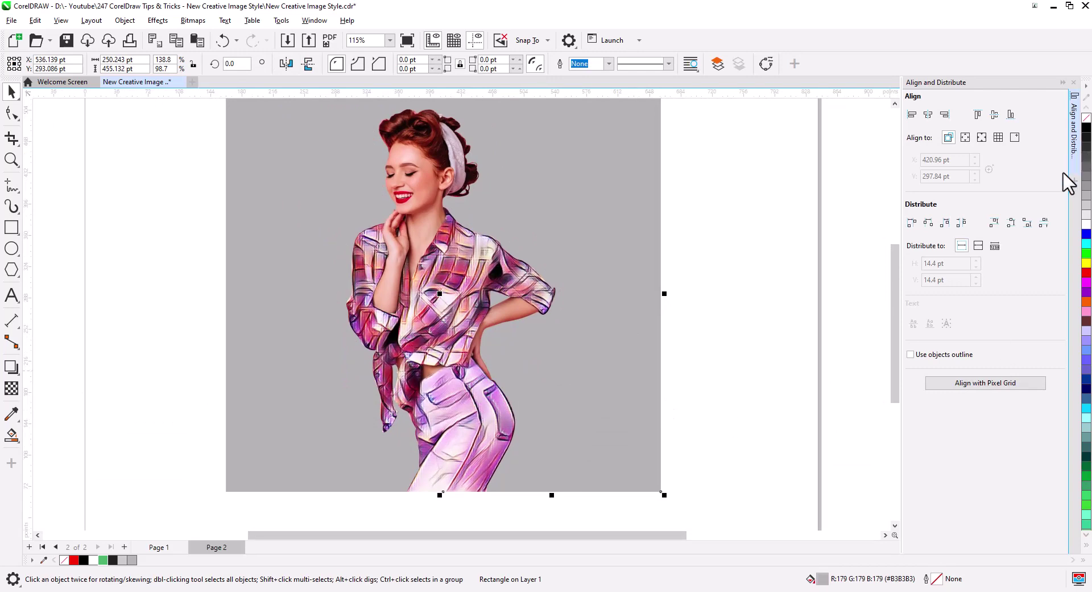
pyautogui.click(1087, 193)
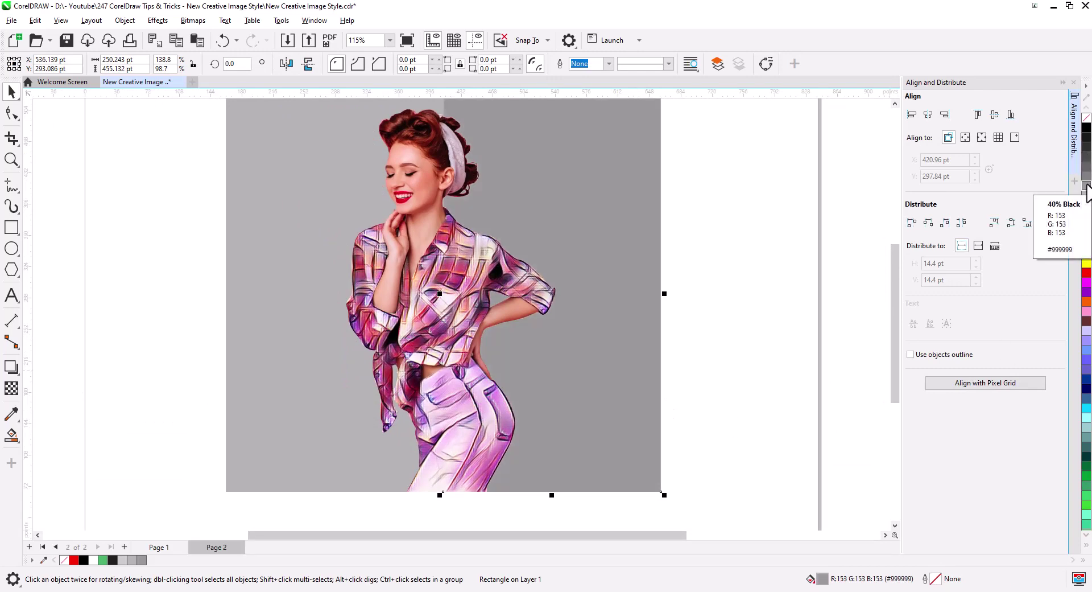
pyautogui.click(1087, 149)
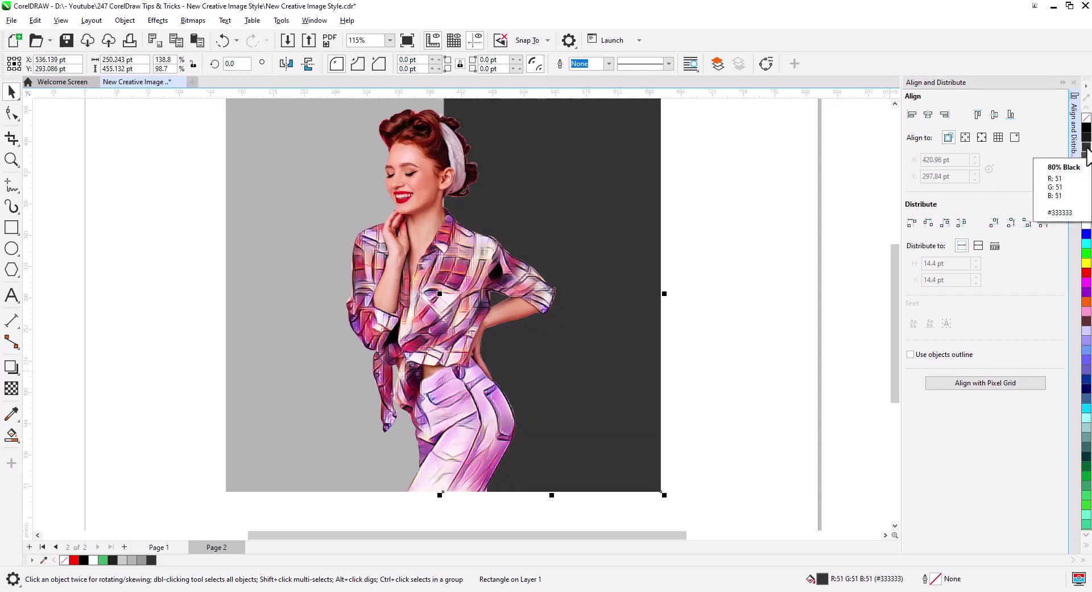
# Step: Fill the left background rectangle with 80% Black to match the right half
pyautogui.click(750, 363)
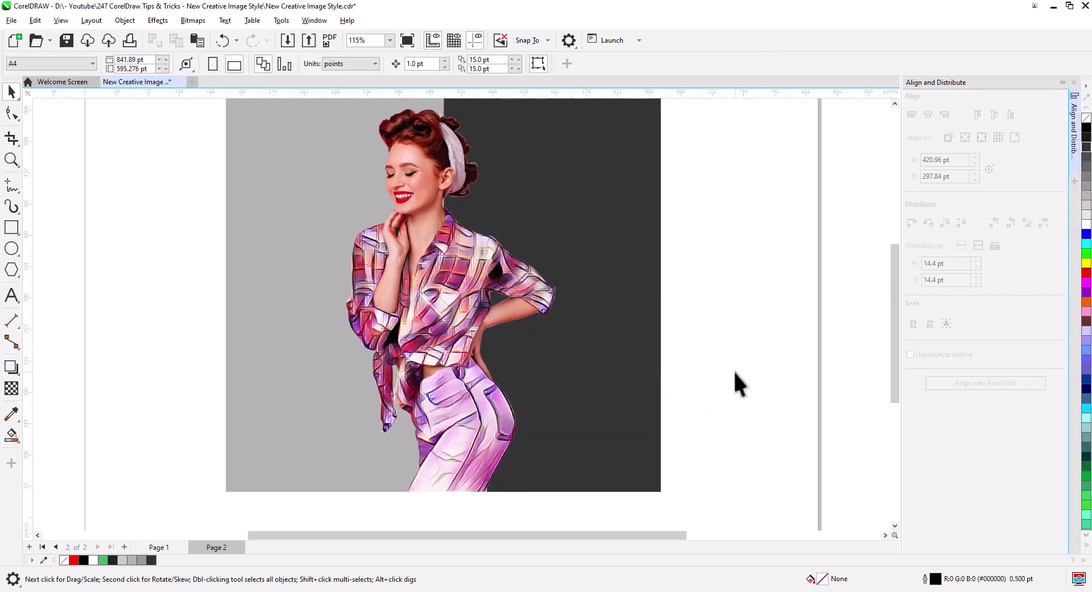
pyautogui.click(344, 339)
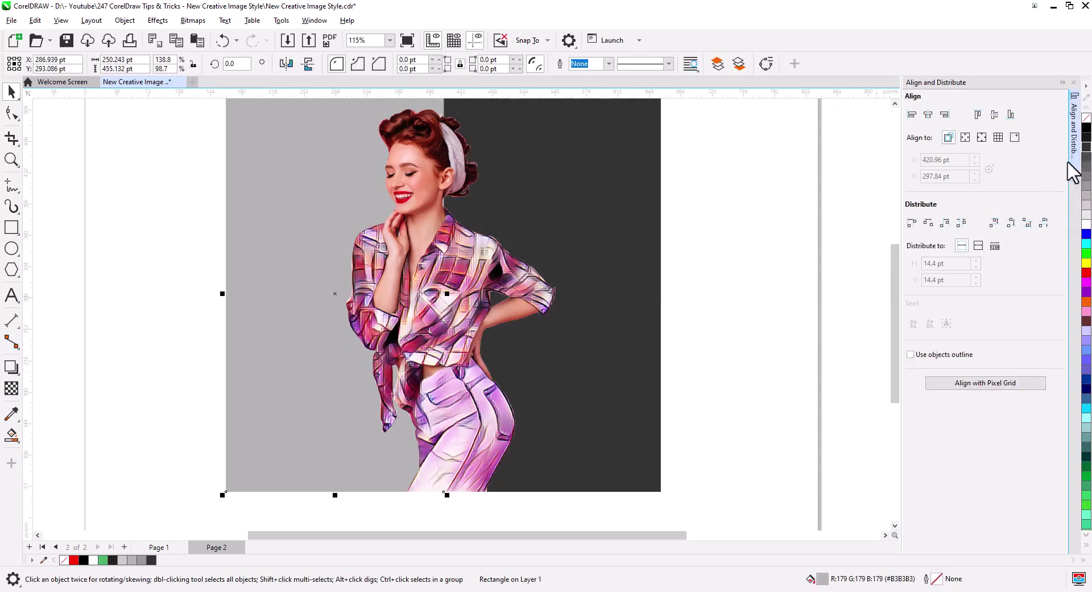
pyautogui.click(1086, 141)
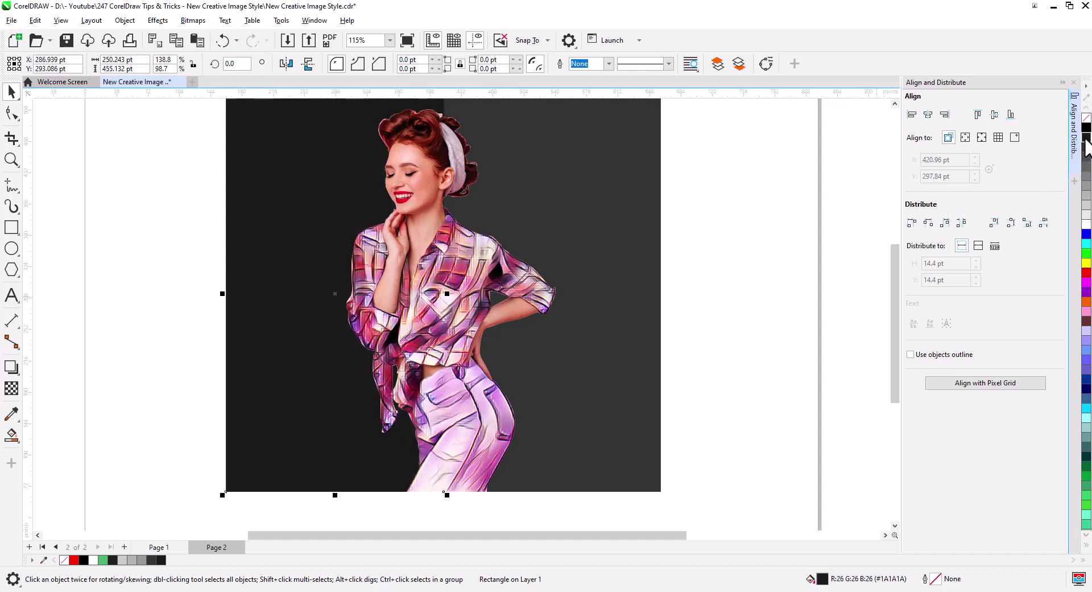
pyautogui.click(1087, 149)
pyautogui.click(840, 347)
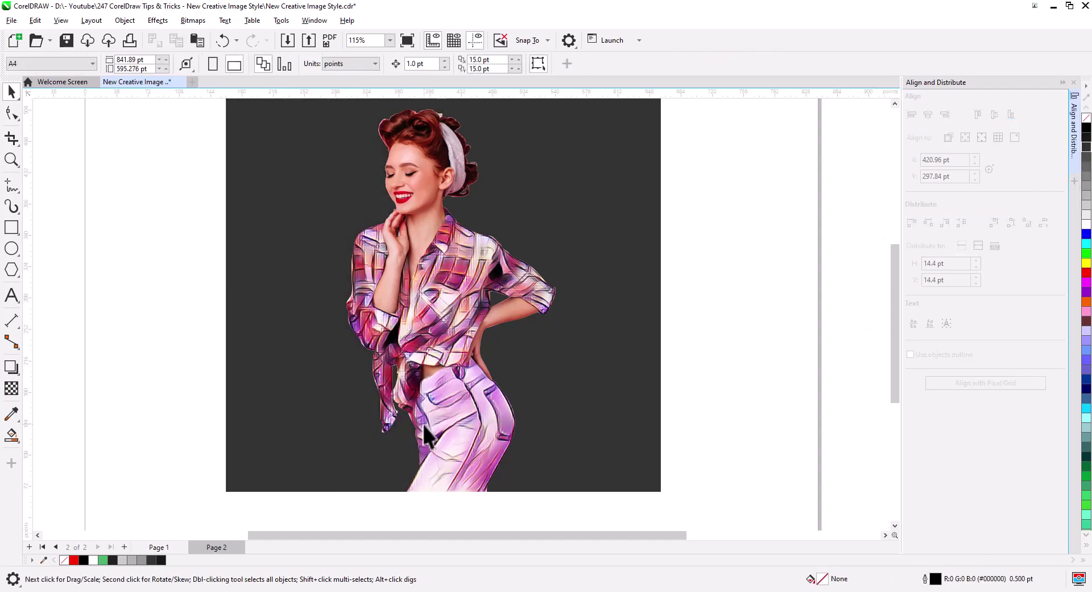
# Step: Recolor both background rectangles together with the dark gray #4D4D4D (R77 G77 B77)
pyautogui.click(309, 391)
pyautogui.keyDown('shift'); pyautogui.click(629, 407); pyautogui.keyUp('shift')
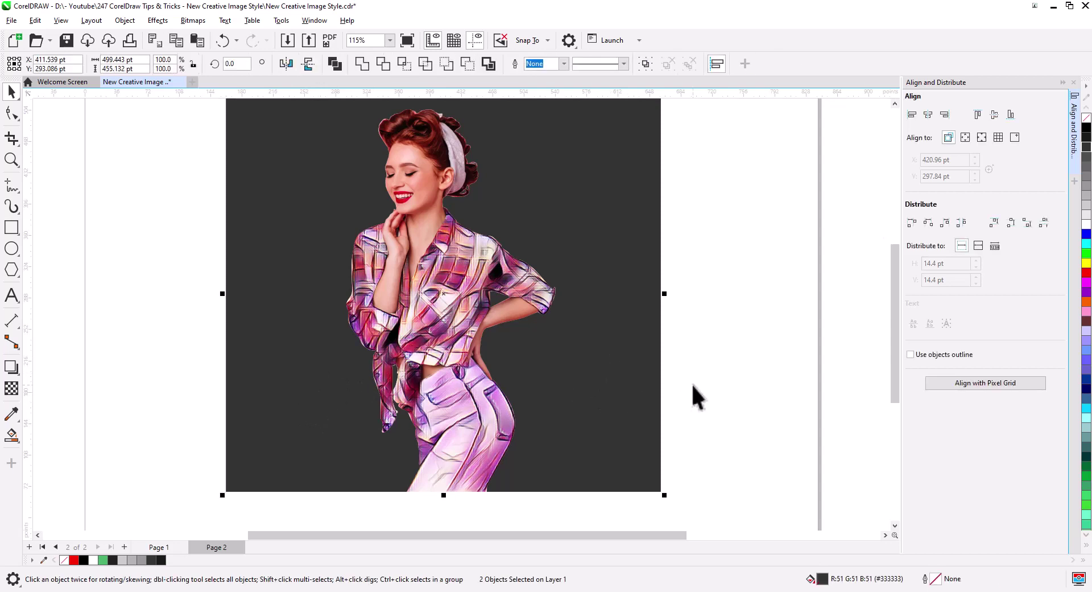
pyautogui.click(1088, 166)
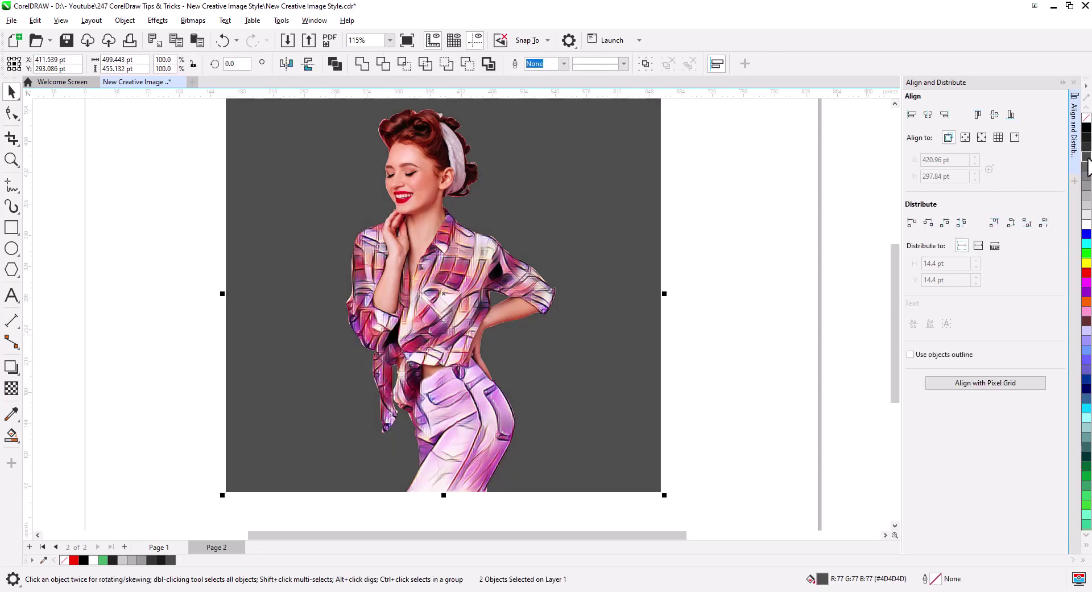
pyautogui.click(669, 374)
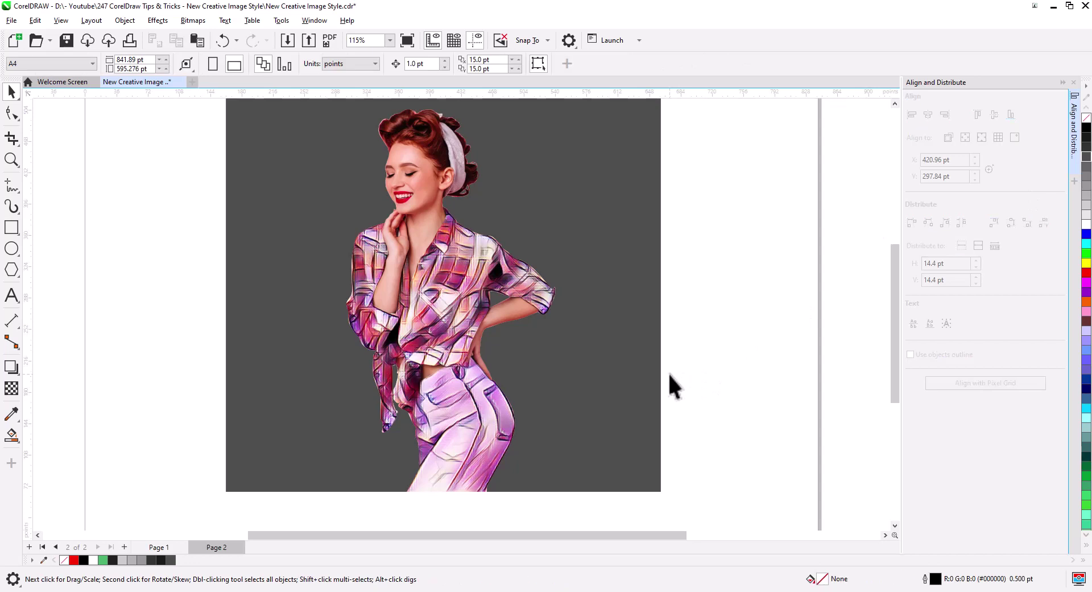
pyautogui.click(260, 395)
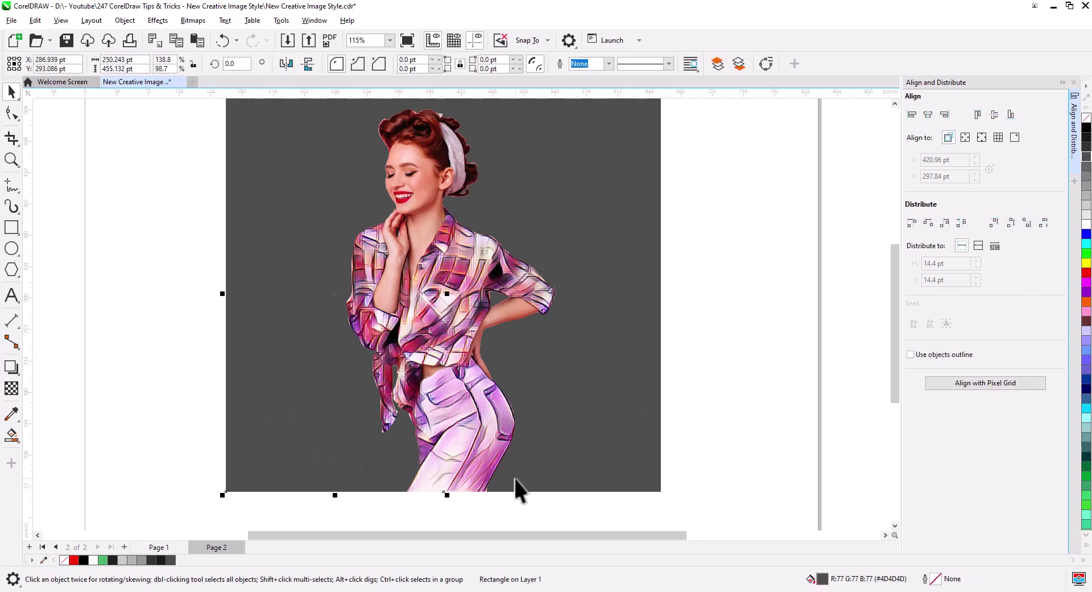
pyautogui.click(716, 376)
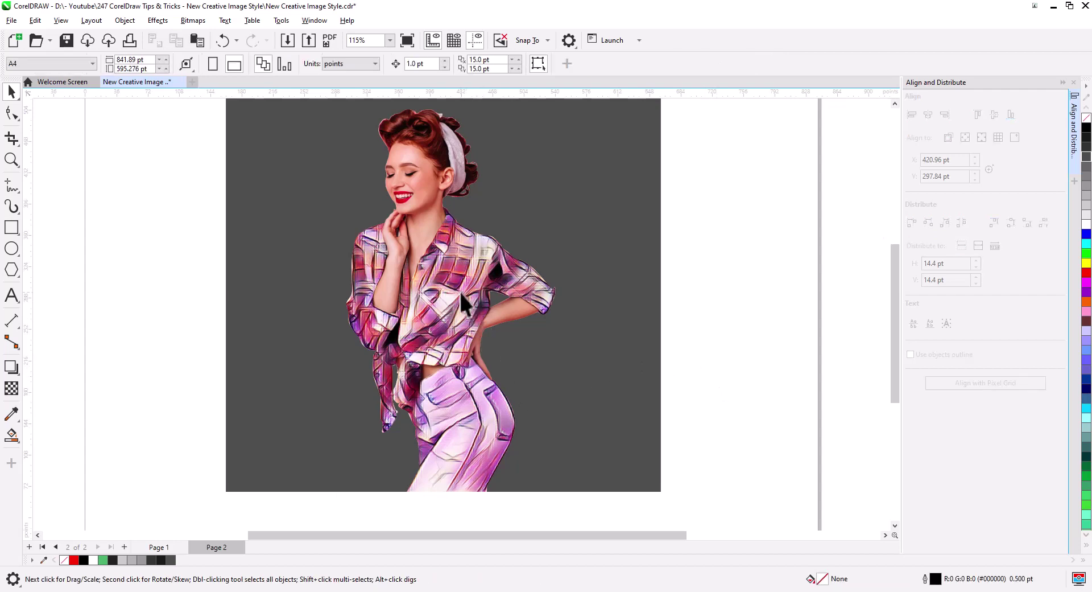
# Step: Copy the woman cutout PowerClip from page 2 and paste it onto a new page 3
pyautogui.click(458, 316)
pyautogui.click(740, 310)
pyautogui.click(428, 193)
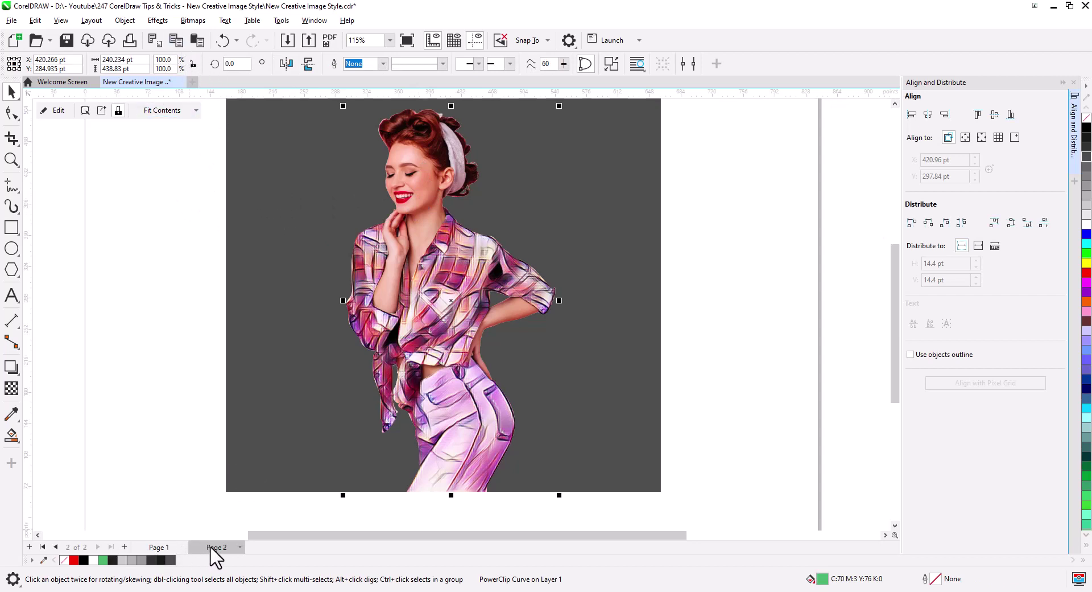
pyautogui.click(124, 546)
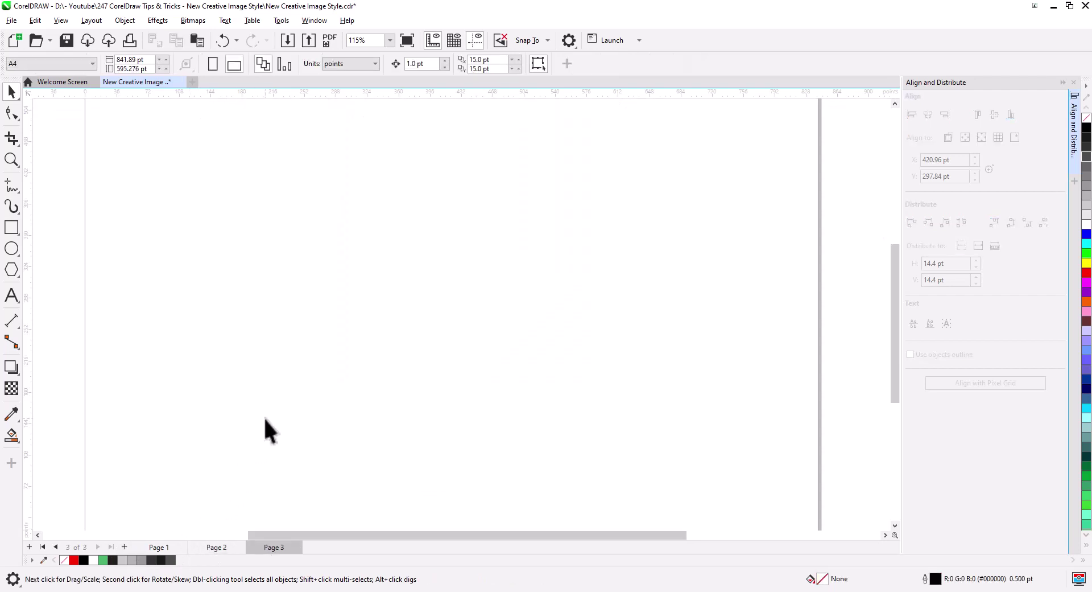
pyautogui.click(198, 39)
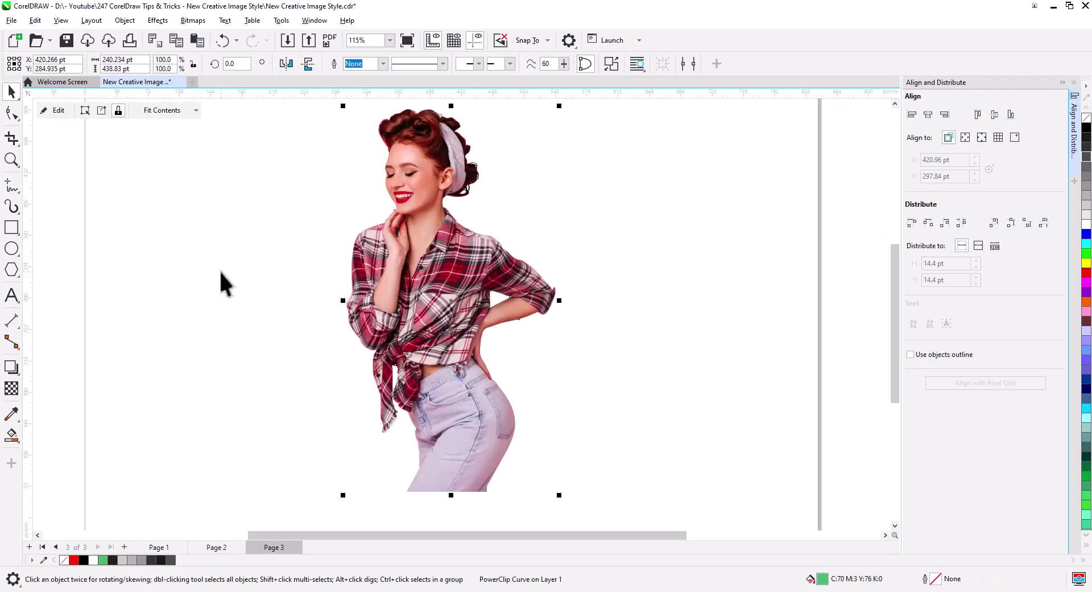
# Step: Create a Smart Fill silhouette of the woman, remove its fill and give it a black outline
pyautogui.click(12, 435)
pyautogui.click(425, 298)
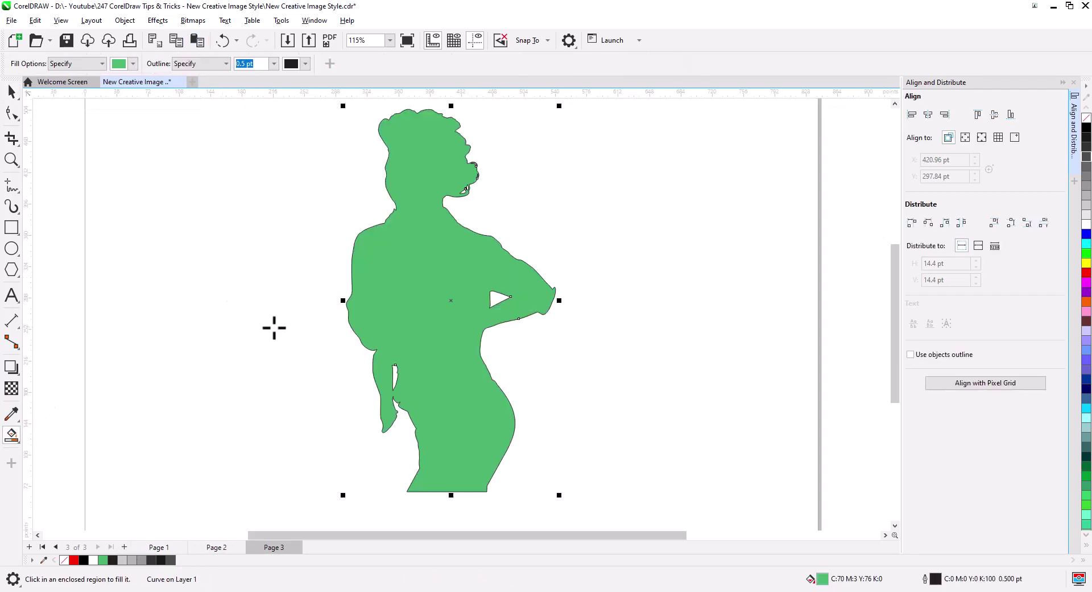
pyautogui.press('space')
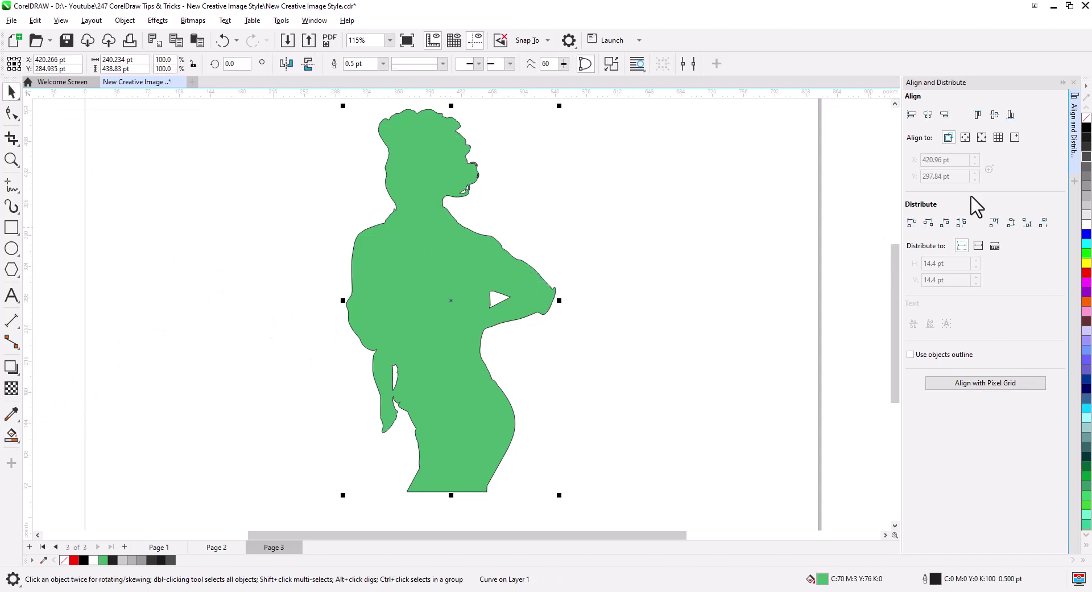
pyautogui.click(1086, 119)
pyautogui.rightClick(1087, 119)
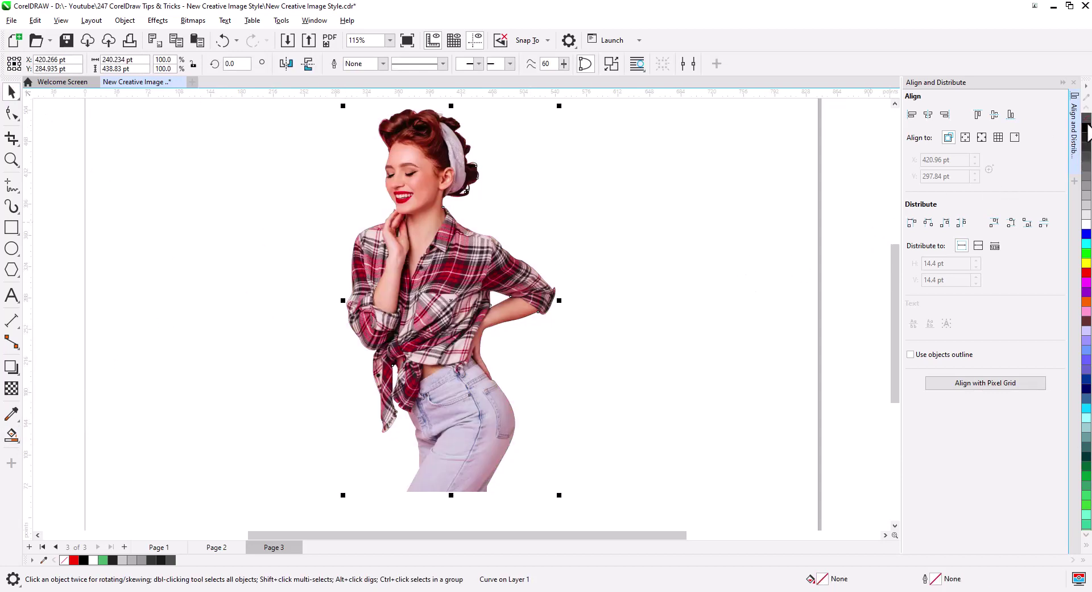
pyautogui.rightClick(1085, 127)
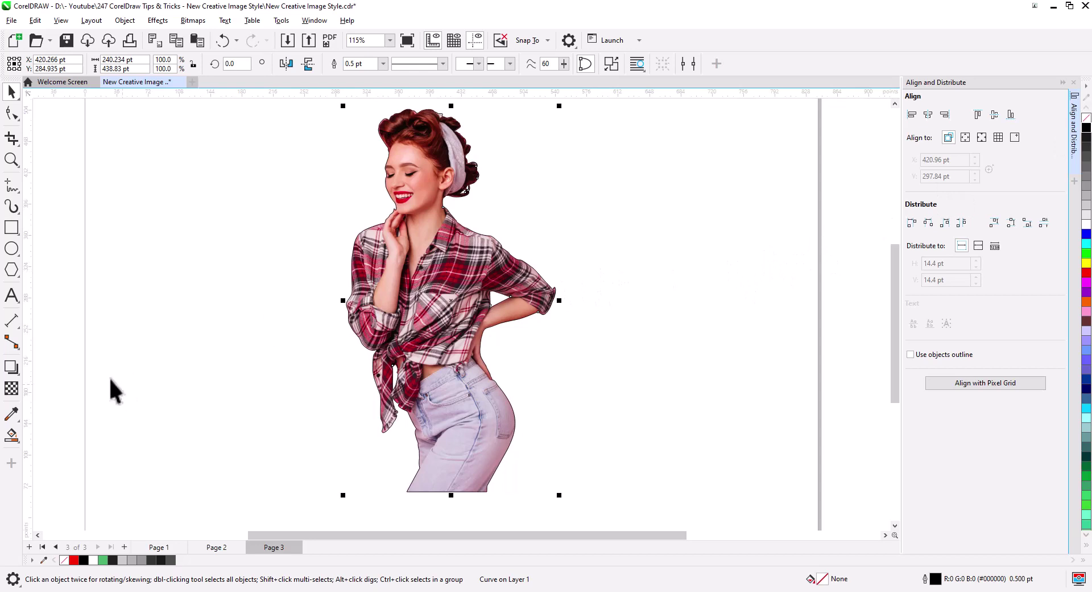
# Step: Add a one-step outside contour with a 5.5 pt offset around the silhouette curve
pyautogui.click(11, 367)
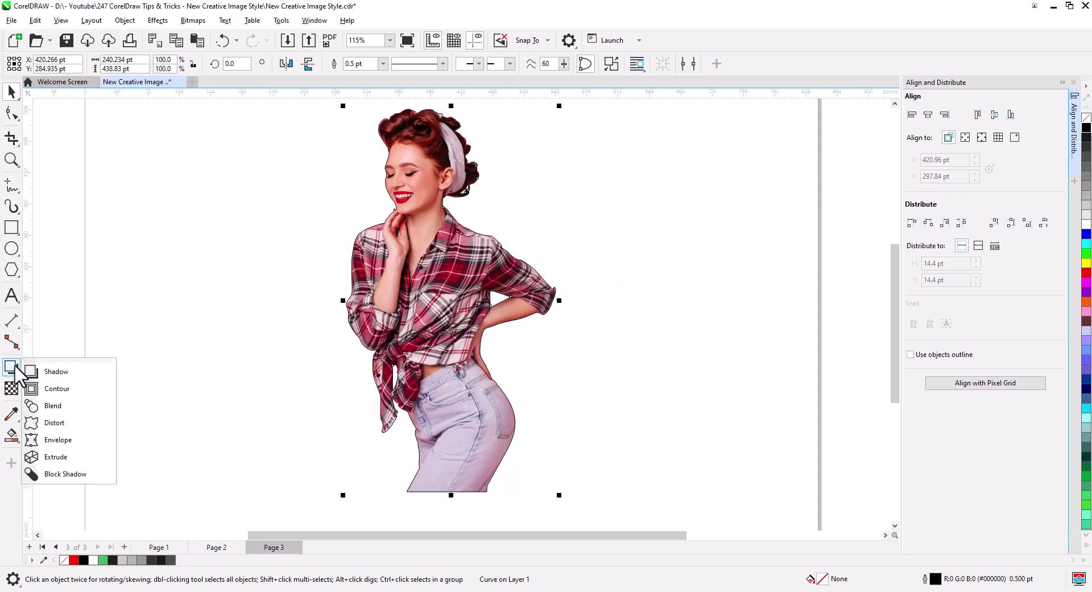
pyautogui.click(57, 388)
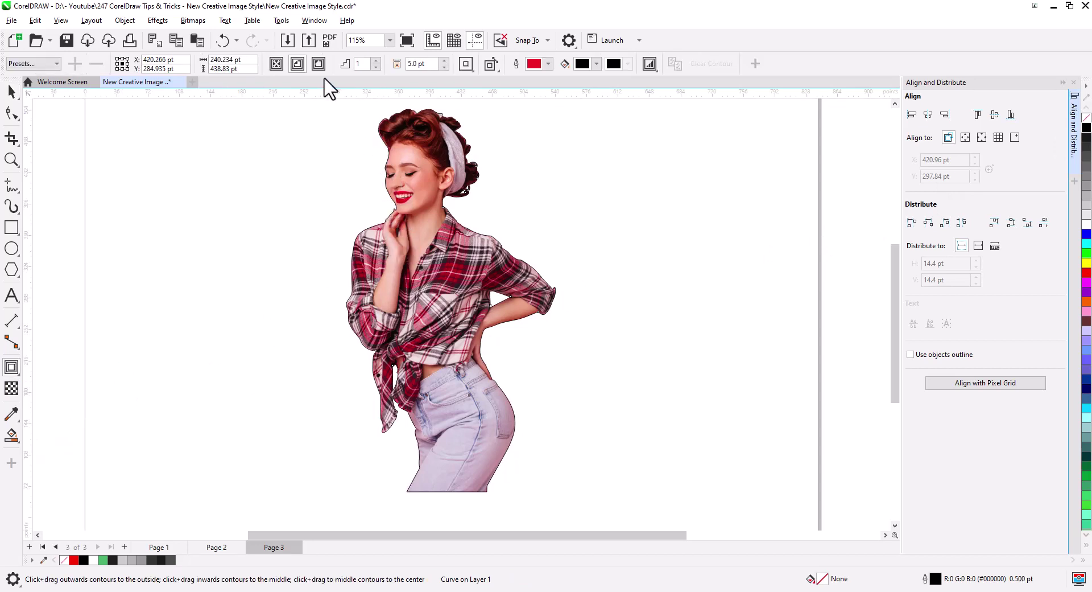
pyautogui.click(320, 63)
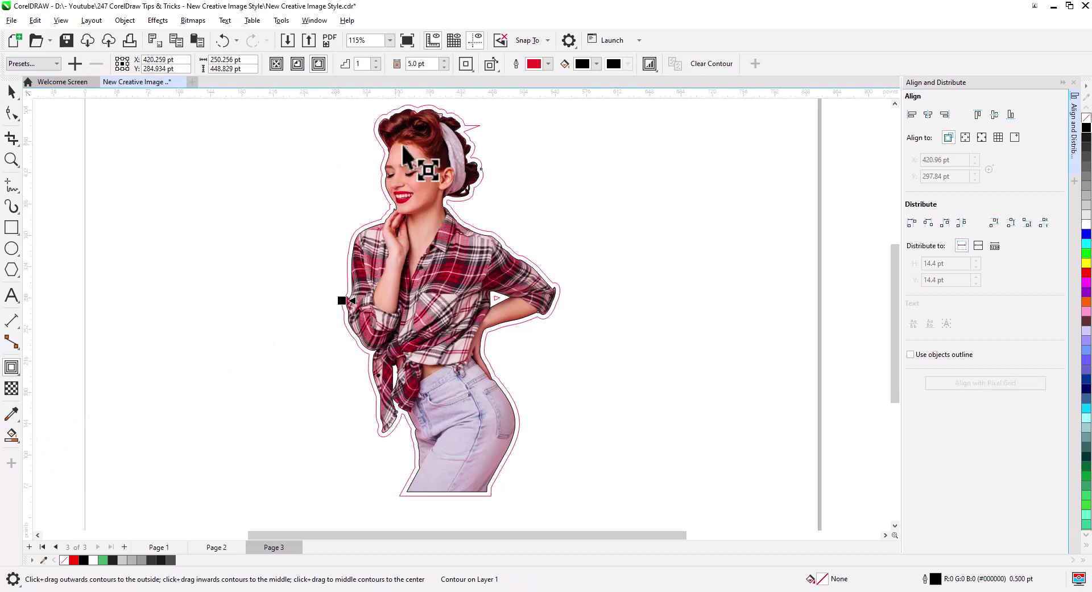
pyautogui.click(444, 60)
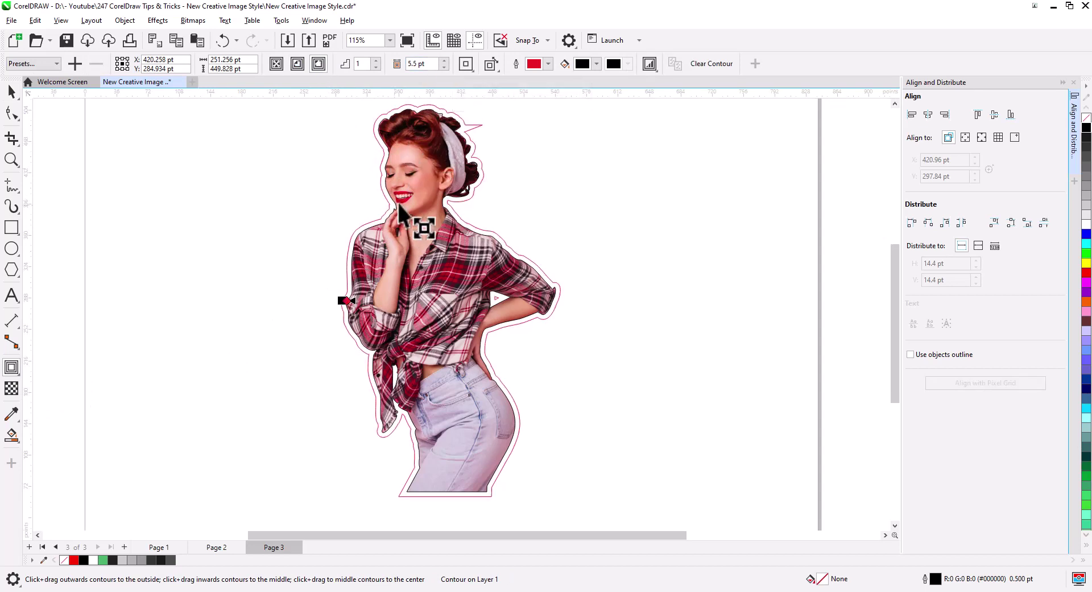
# Step: Break the contour apart and delete the inner black silhouette curve, leaving the red outer contour
pyautogui.click(9, 97)
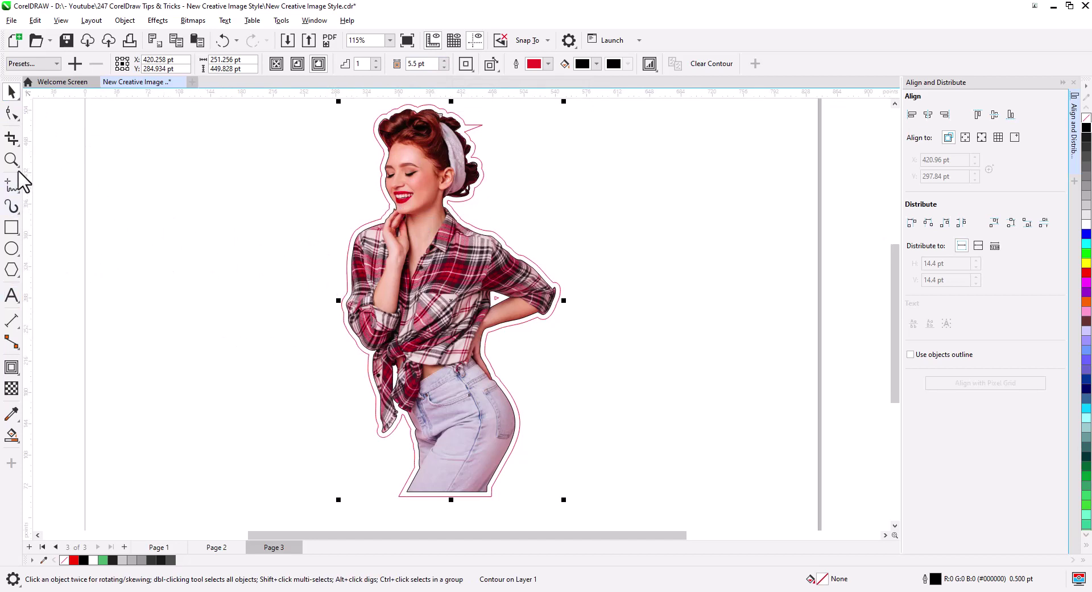
pyautogui.rightClick(473, 130)
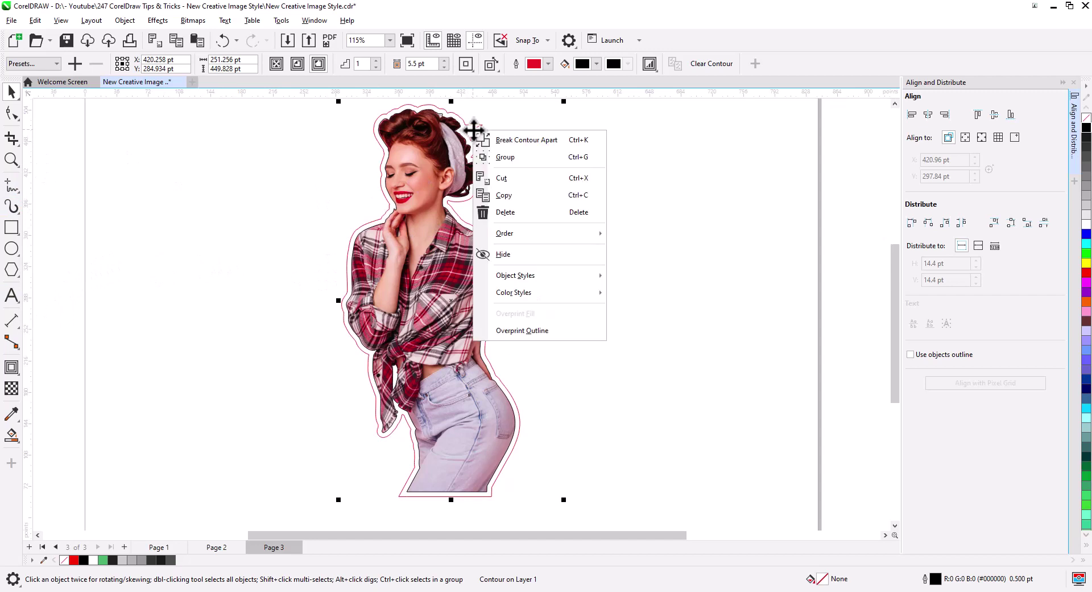
pyautogui.click(512, 139)
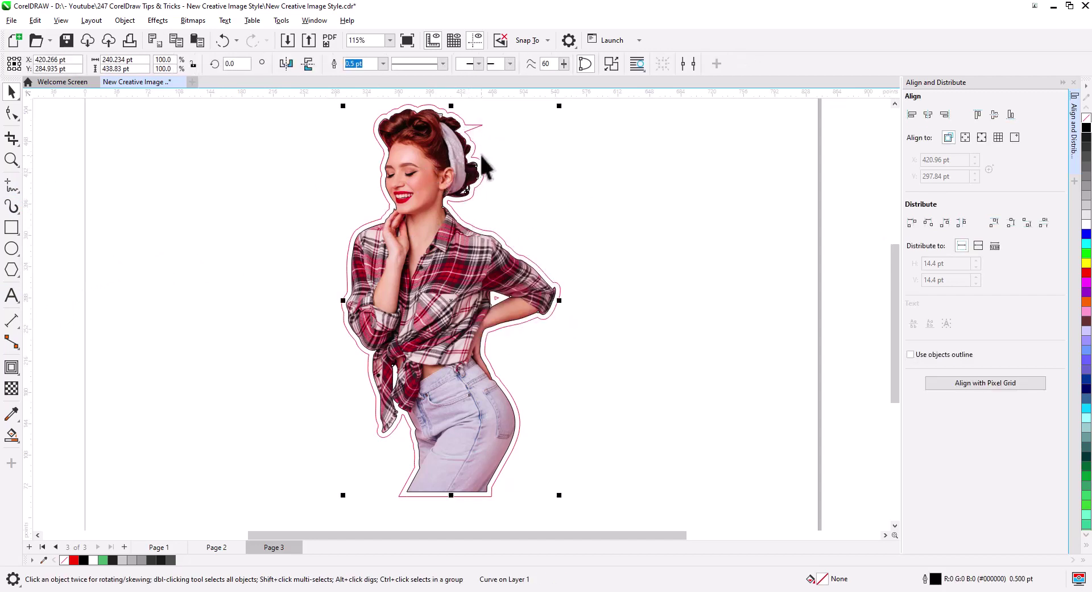
pyautogui.click(493, 203)
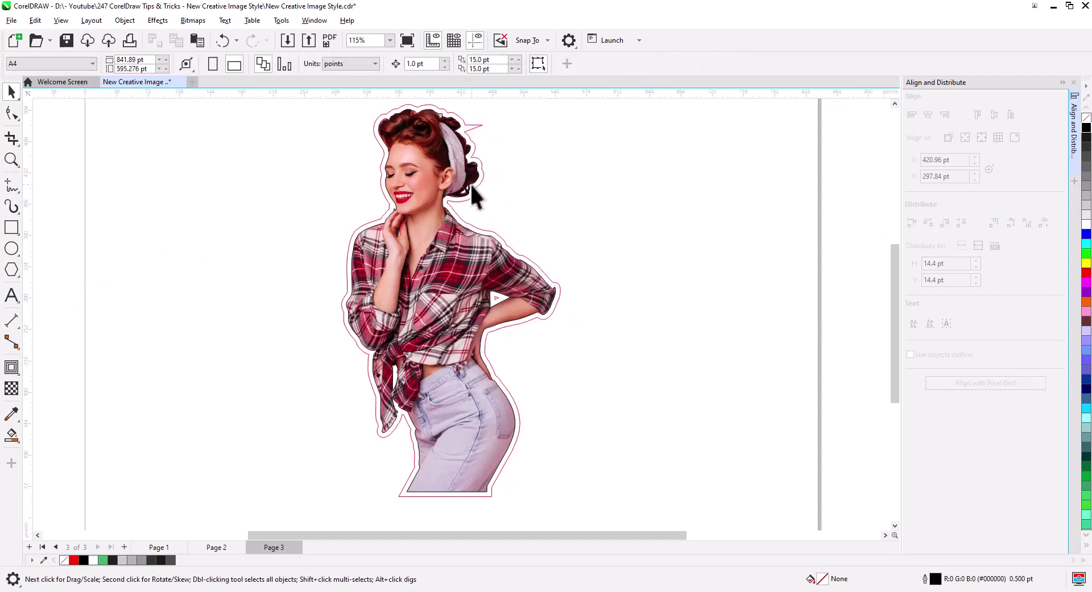
pyautogui.click(473, 186)
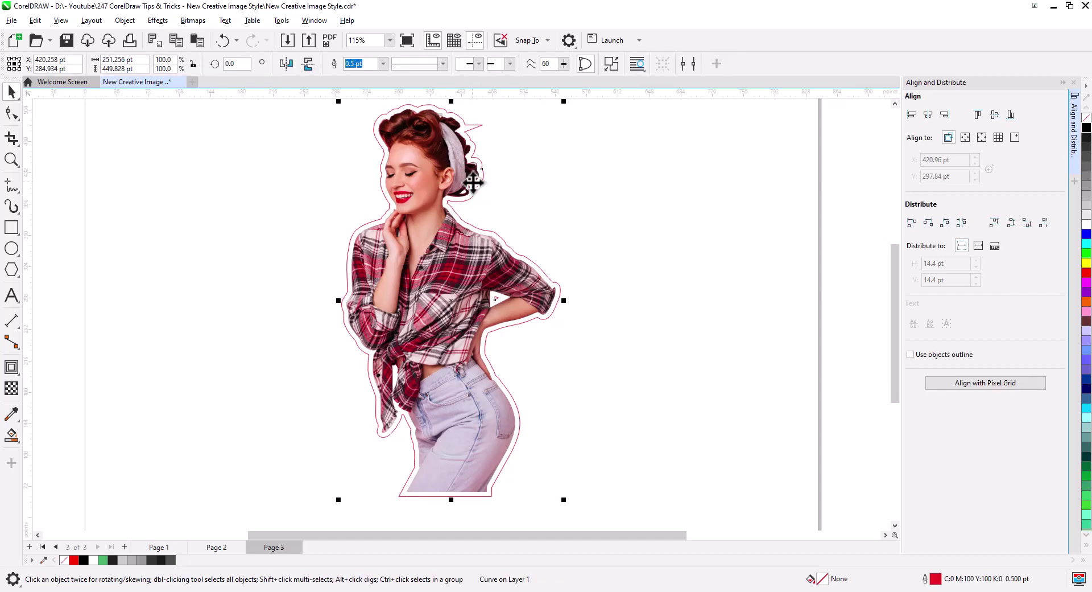
pyautogui.click(510, 190)
# Step: Delete the nodes forming the pointed spike and the sharp notch below it on the contour beside the hair
pyautogui.press('F10')
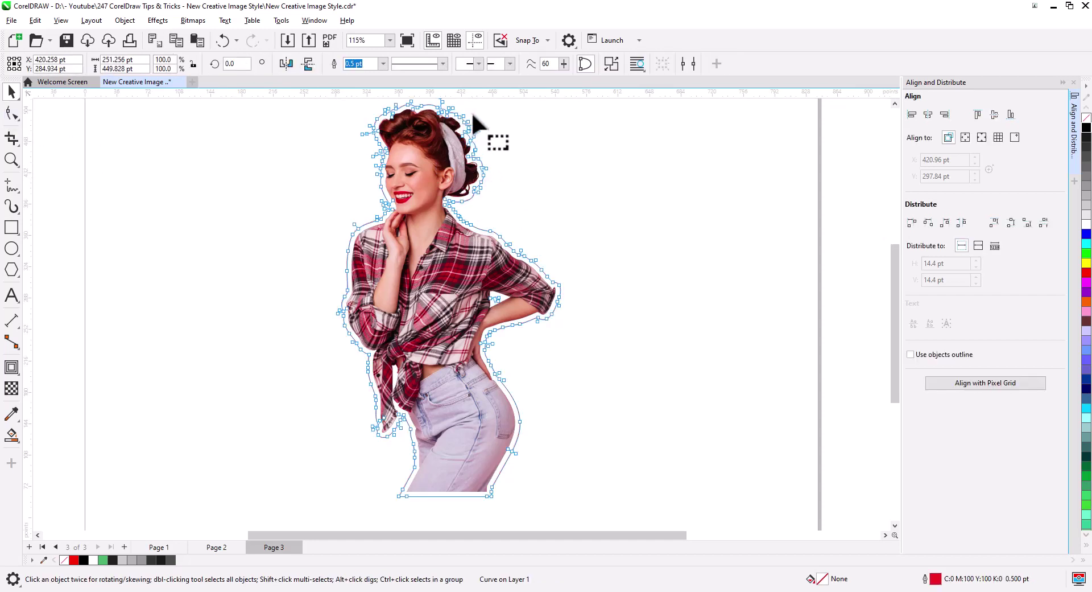
pyautogui.scroll(4, 478, 137)
pyautogui.moveTo(486, 142); pyautogui.dragTo(459, 300)
pyautogui.scroll(3, 461, 294)
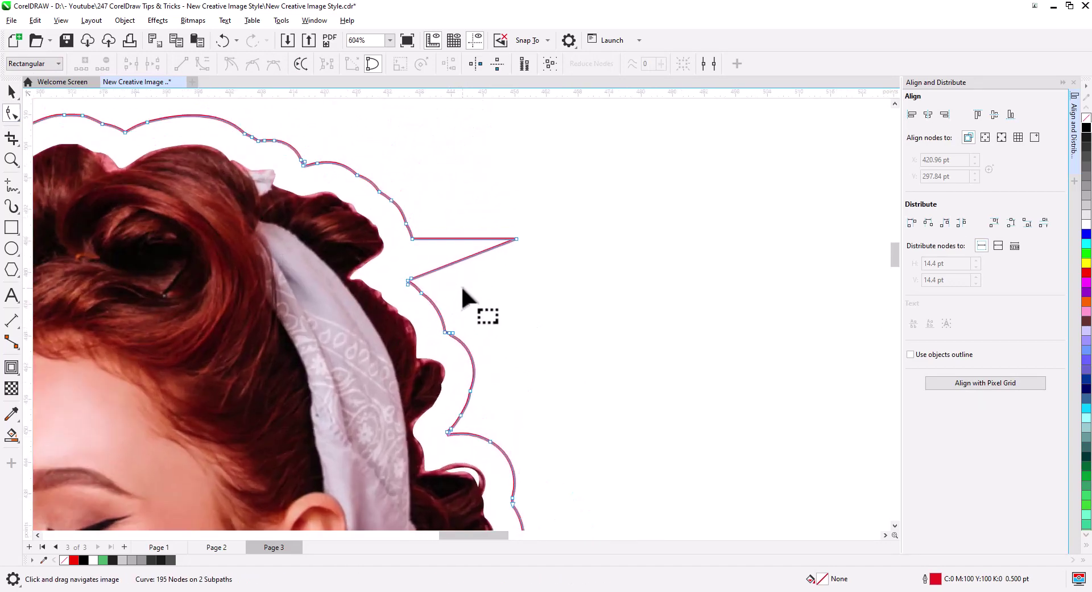
pyautogui.click(533, 223)
pyautogui.press('Delete')
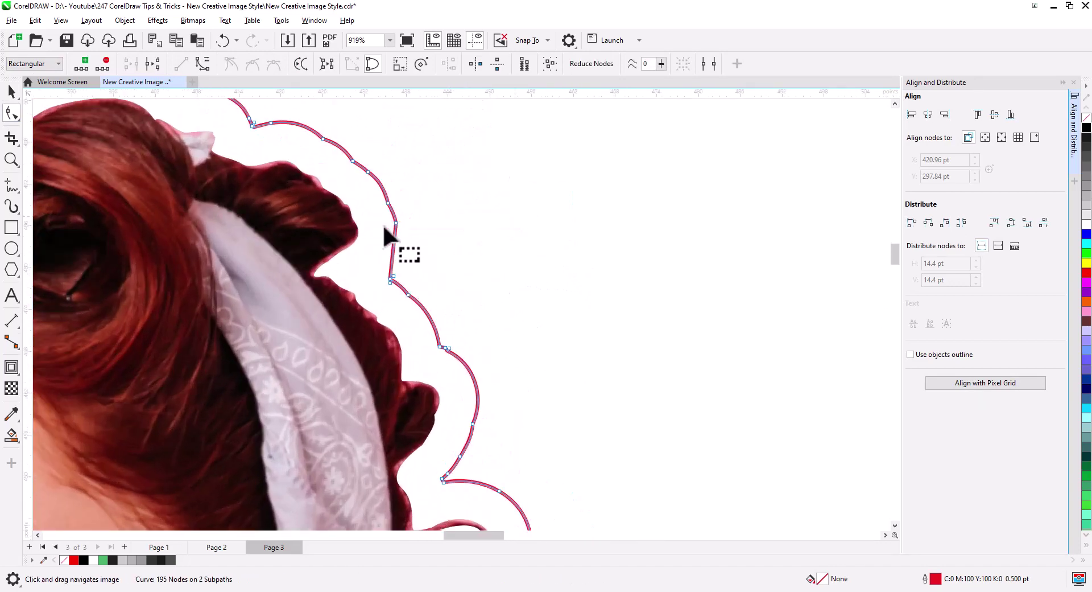
pyautogui.moveTo(370, 261); pyautogui.dragTo(416, 312)
pyautogui.press('Delete')
pyautogui.scroll(-3, 400, 313)
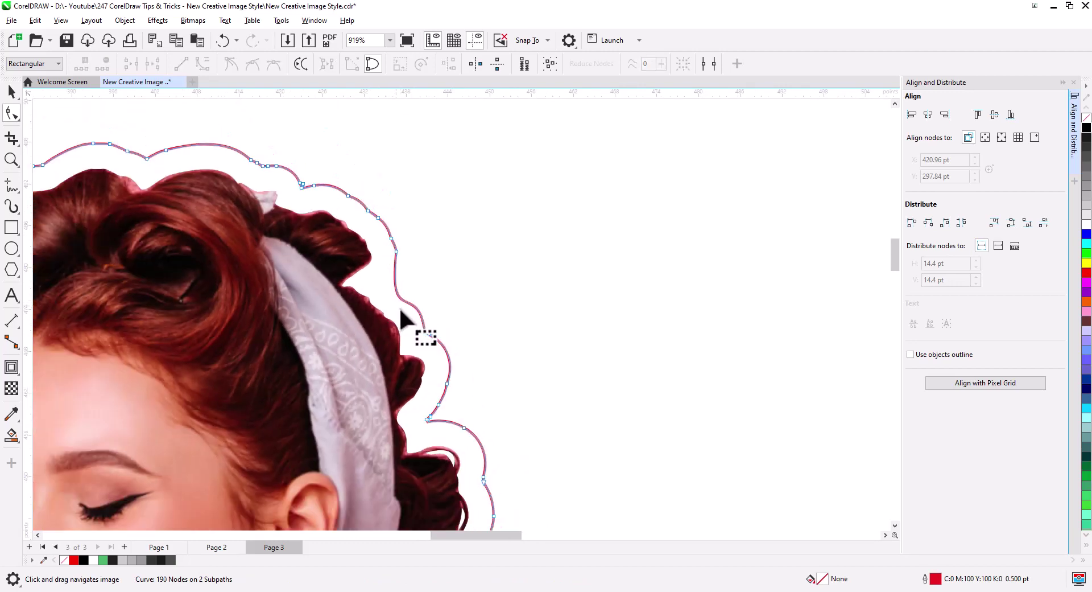
# Step: Delete the nodes of the small triangular subpath in the gap between the bent arm and the body
pyautogui.moveTo(406, 359); pyautogui.dragTo(451, 154)
pyautogui.scroll(-2, 445, 257)
pyautogui.scroll(-2, 445, 267)
pyautogui.scroll(-2, 439, 243)
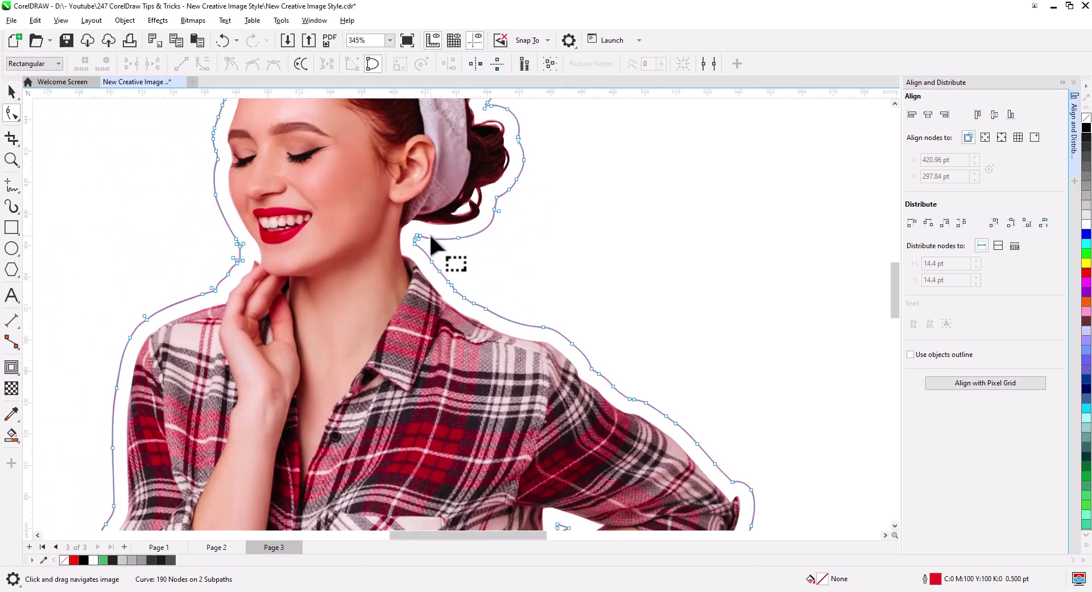
pyautogui.scroll(-2, 383, 297)
pyautogui.scroll(-2, 445, 311)
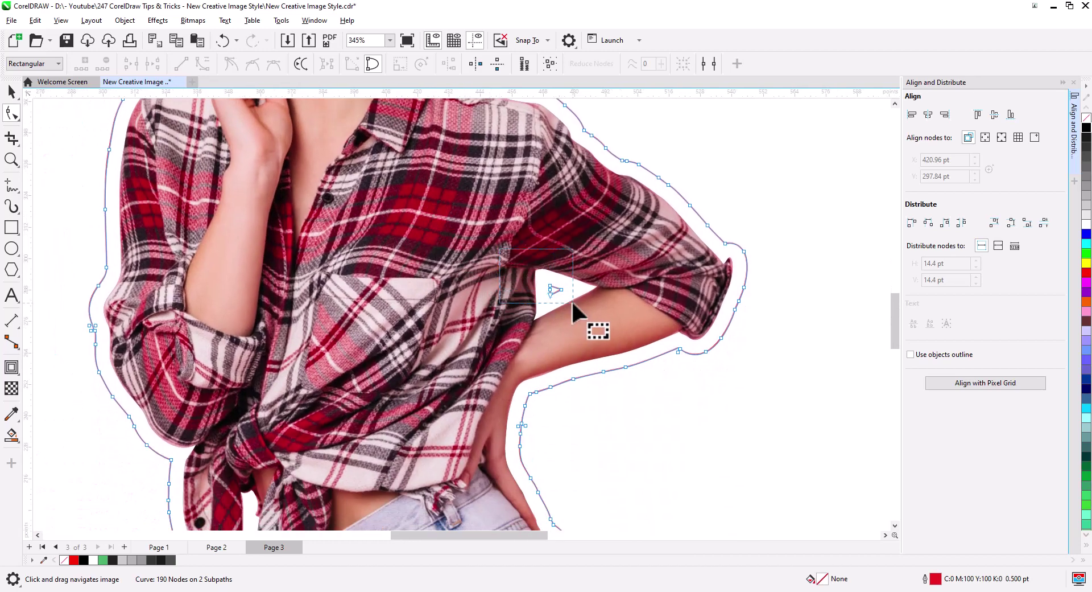
pyautogui.scroll(-5, 431, 328)
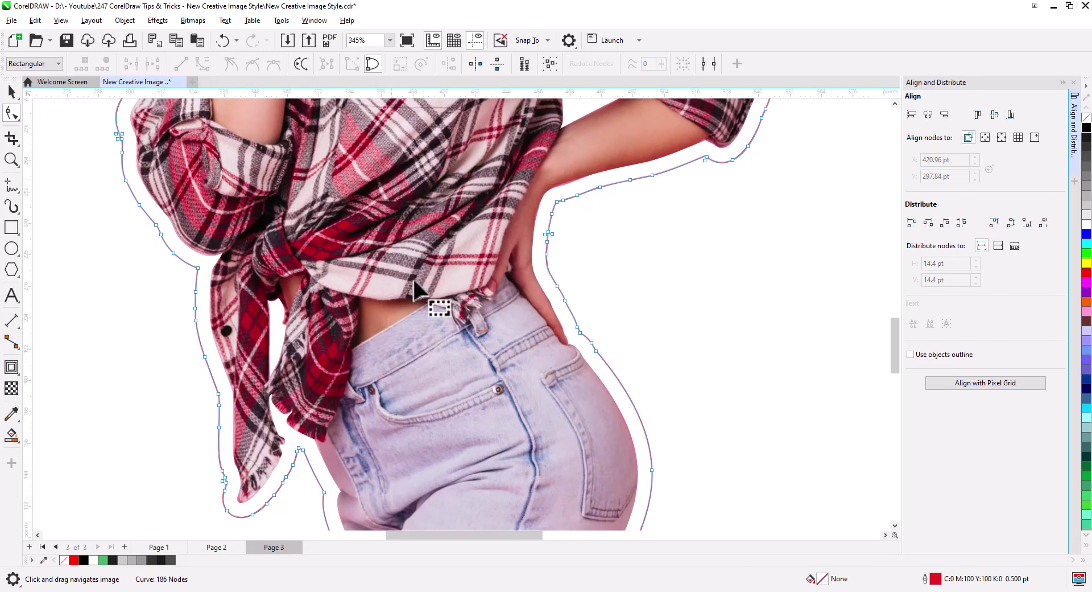
pyautogui.scroll(-4, 419, 253)
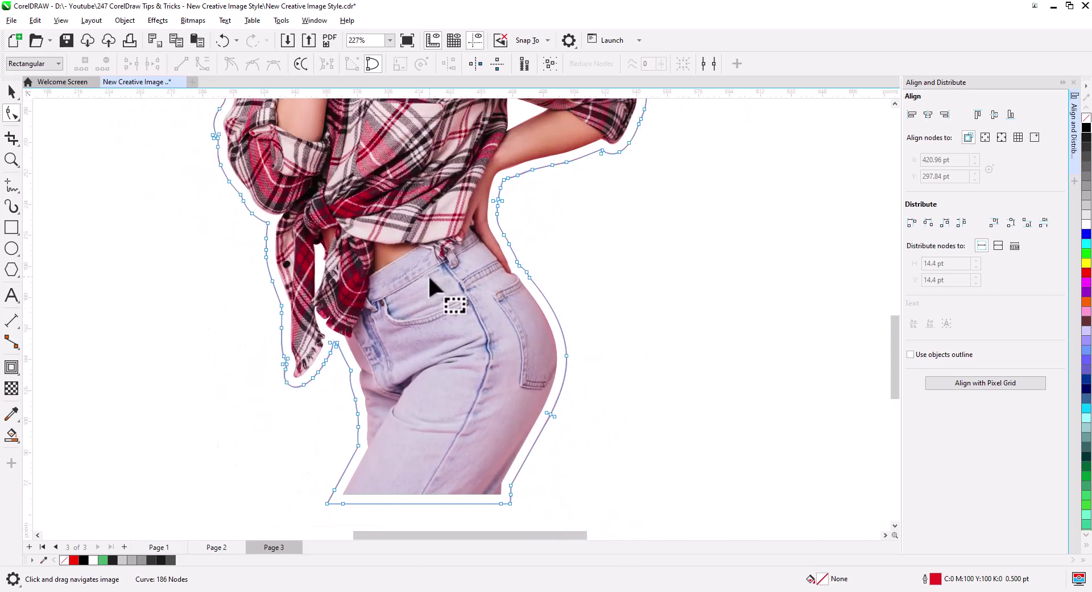
pyautogui.scroll(-2, 424, 241)
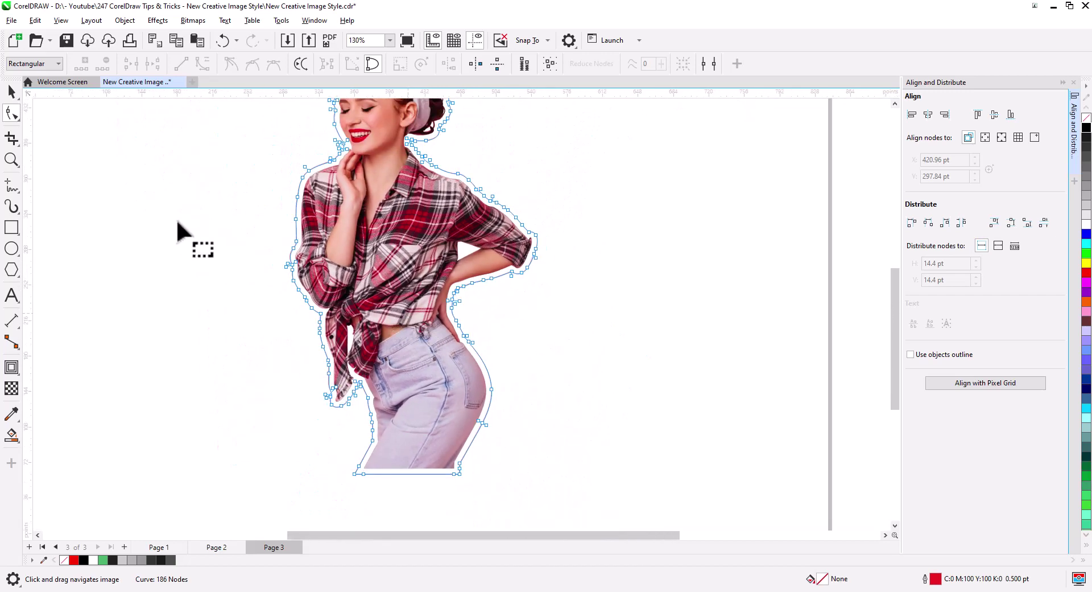
pyautogui.click(12, 91)
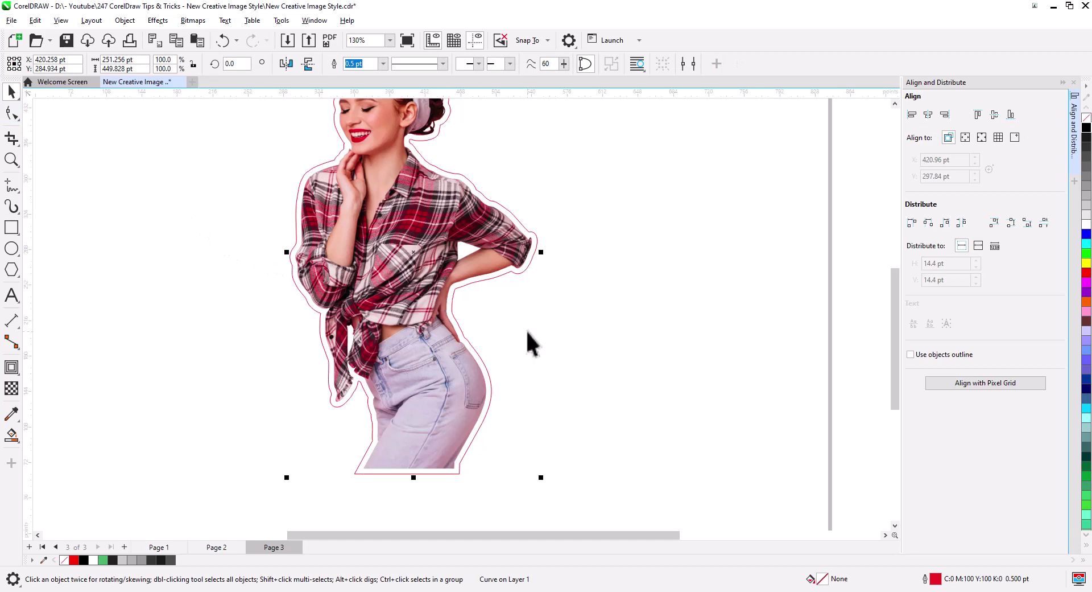
# Step: Paste the copied contour around the woman on page 2 and make its outline white
pyautogui.click(216, 547)
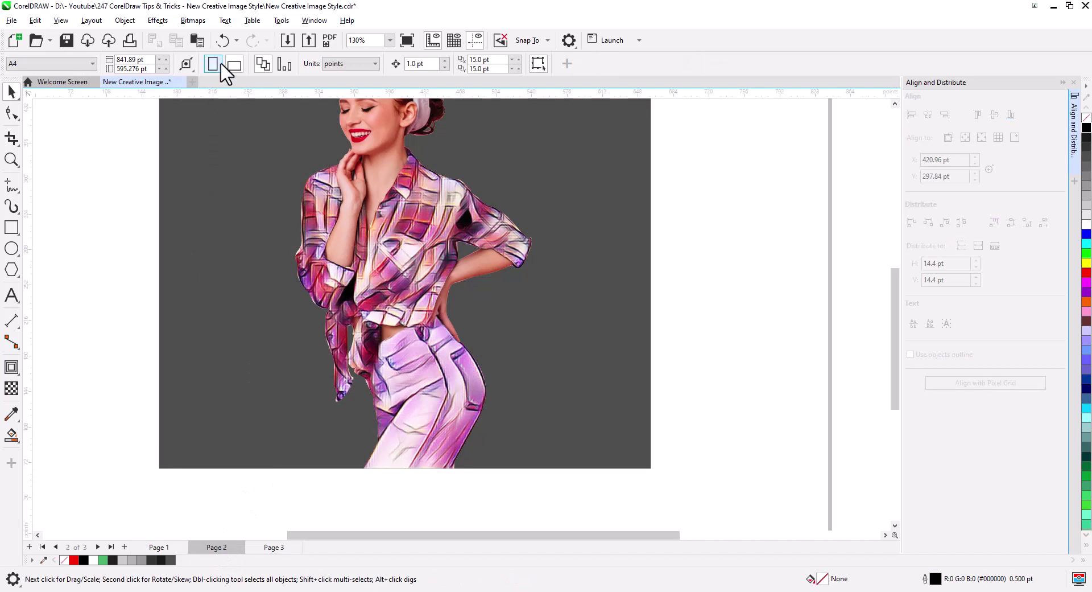
pyautogui.click(197, 40)
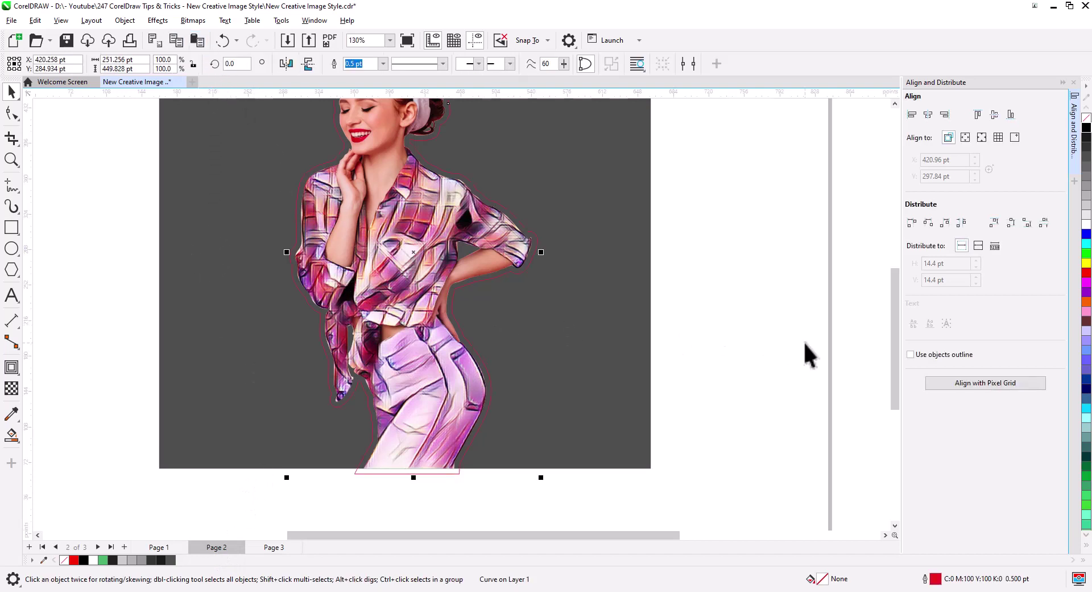
pyautogui.rightClick(1086, 225)
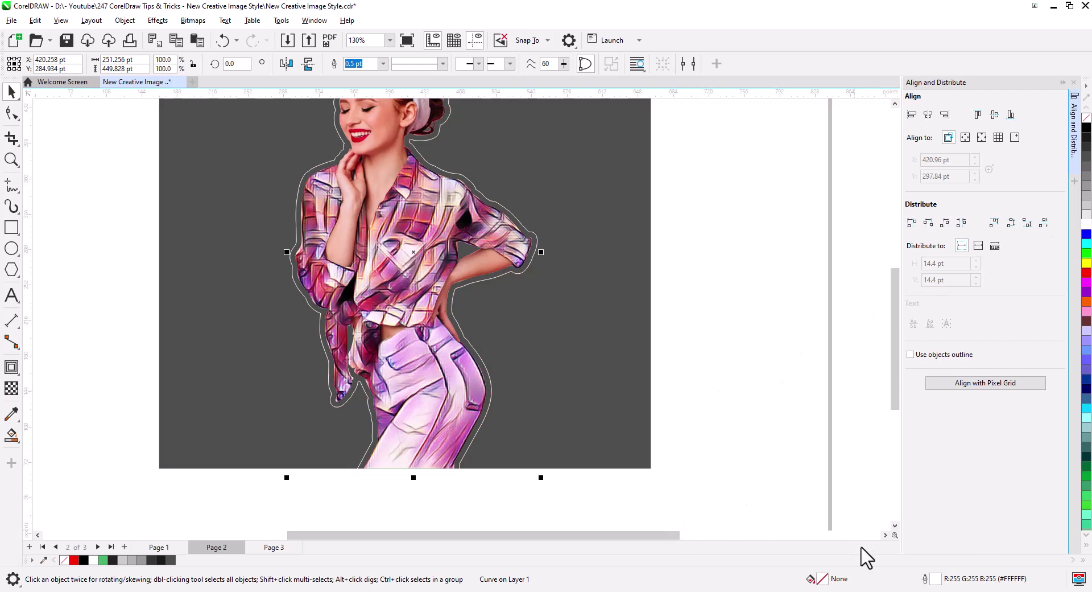
# Step: Change the white contour's outline style to a dotted line
pyautogui.doubleClick(935, 579)
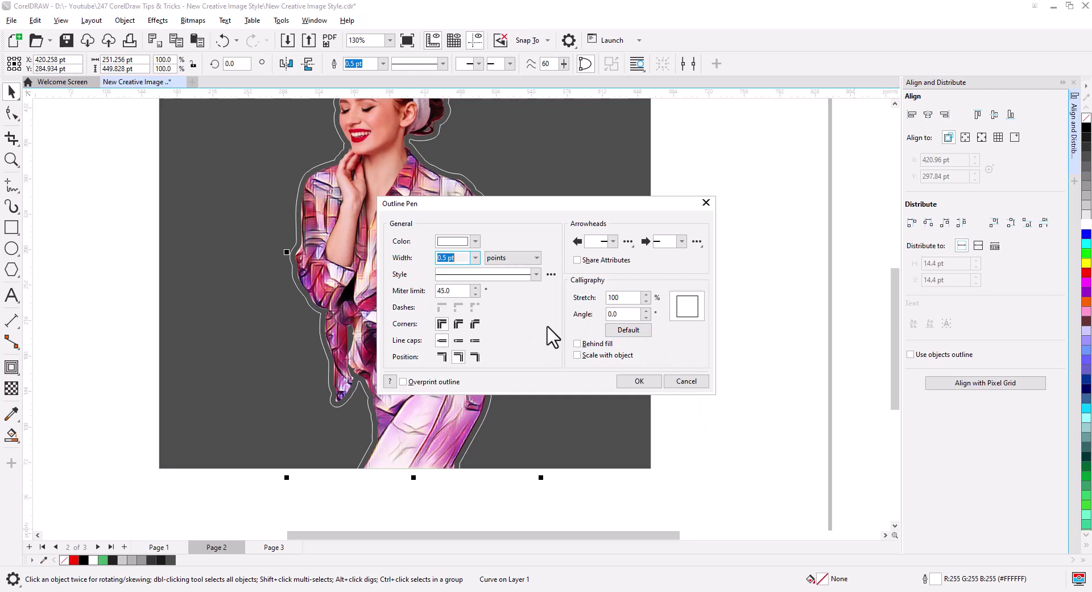
pyautogui.click(536, 274)
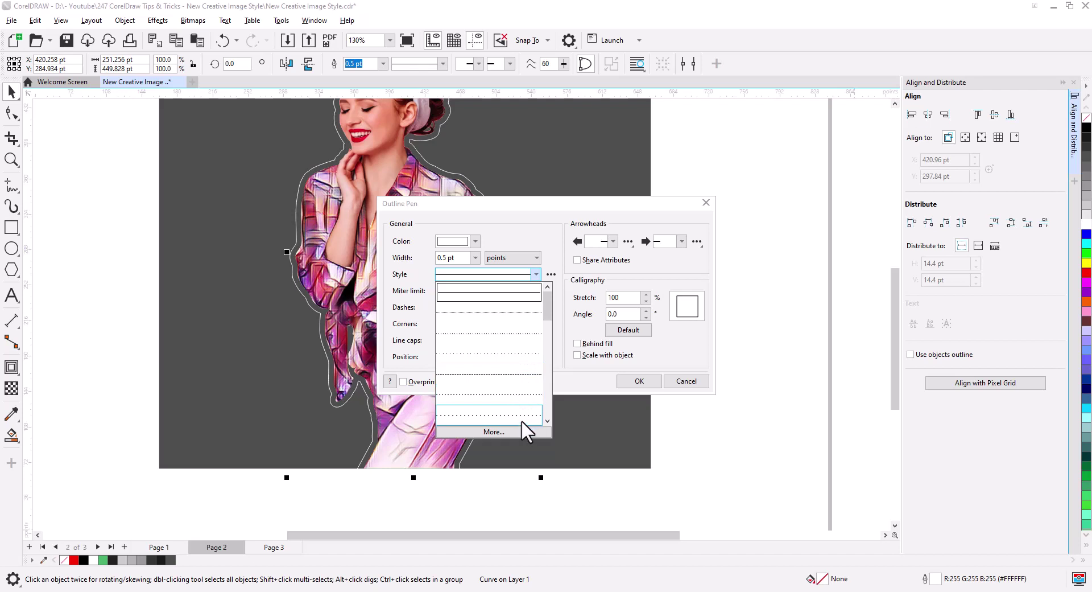
pyautogui.click(546, 420)
pyautogui.click(546, 420)
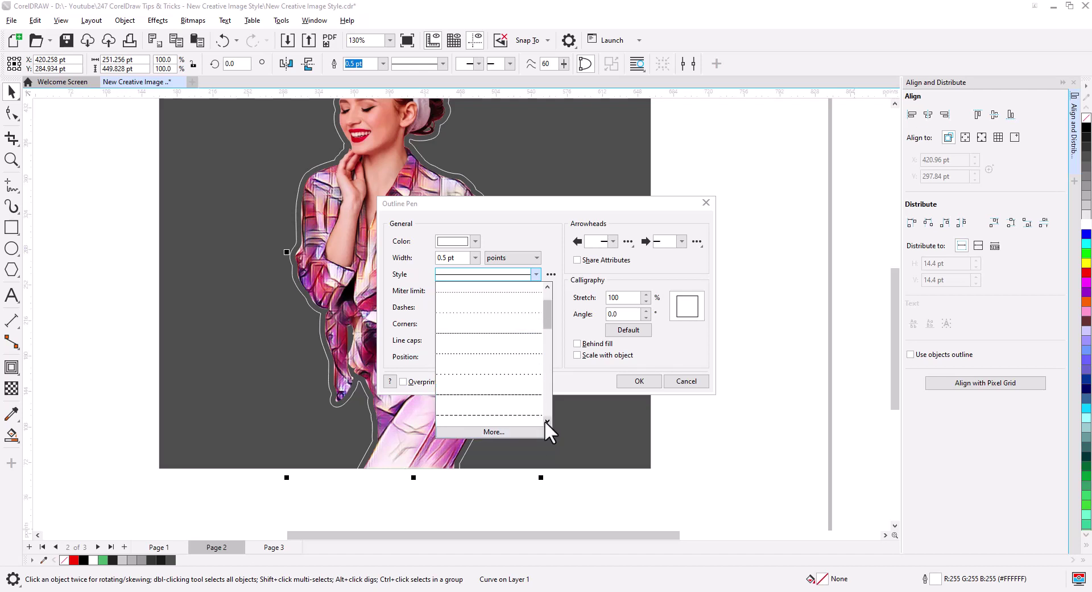
pyautogui.click(519, 376)
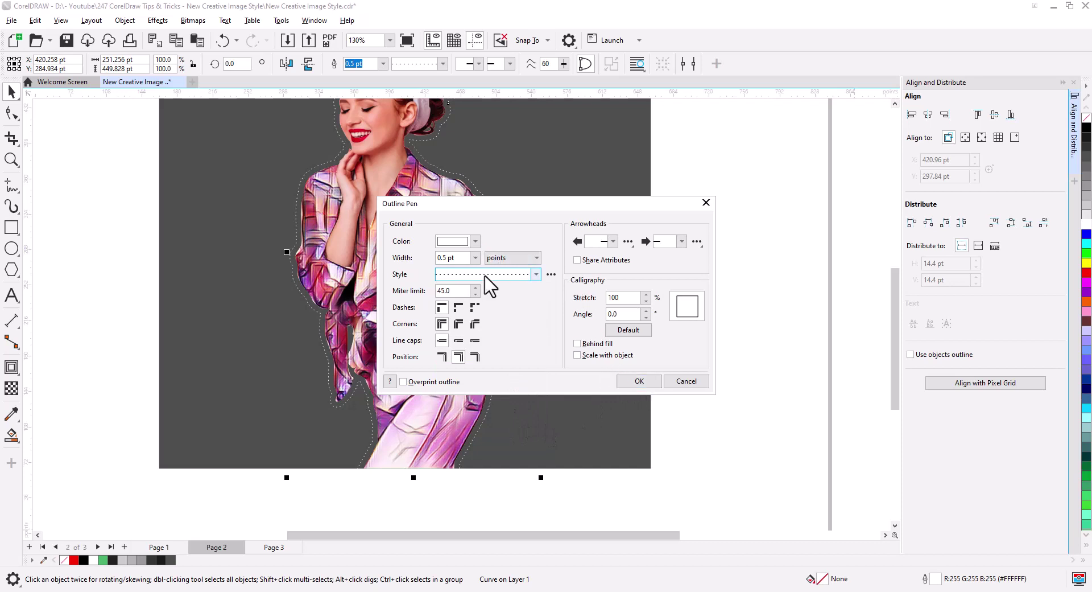
# Step: Try a 2.0 pt width on the dotted contour, then settle on 1.0 pt and apply the outline settings
pyautogui.click(475, 257)
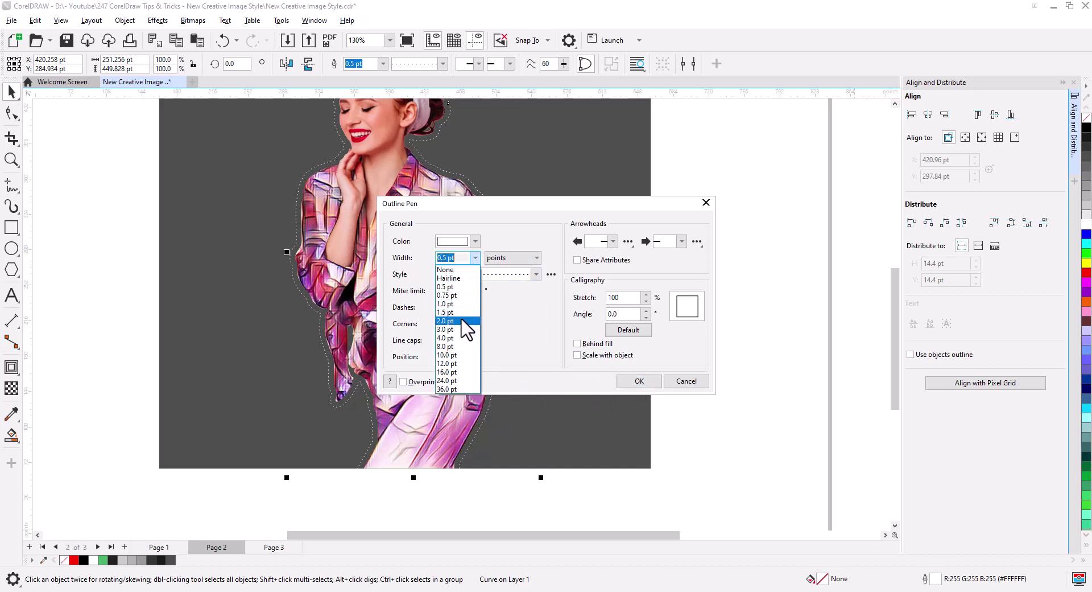
pyautogui.click(445, 320)
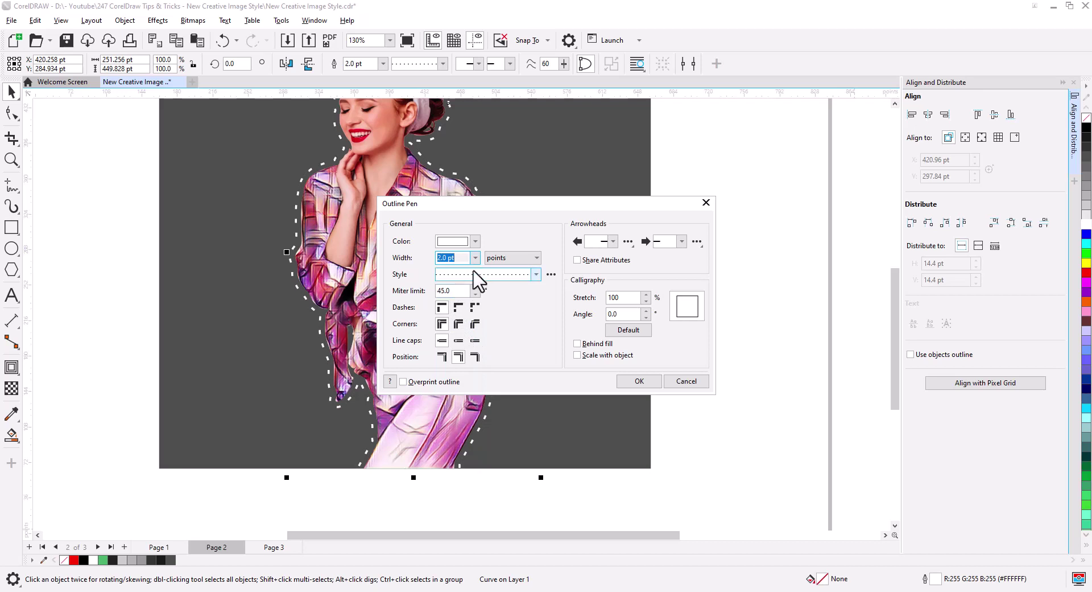
pyautogui.click(475, 258)
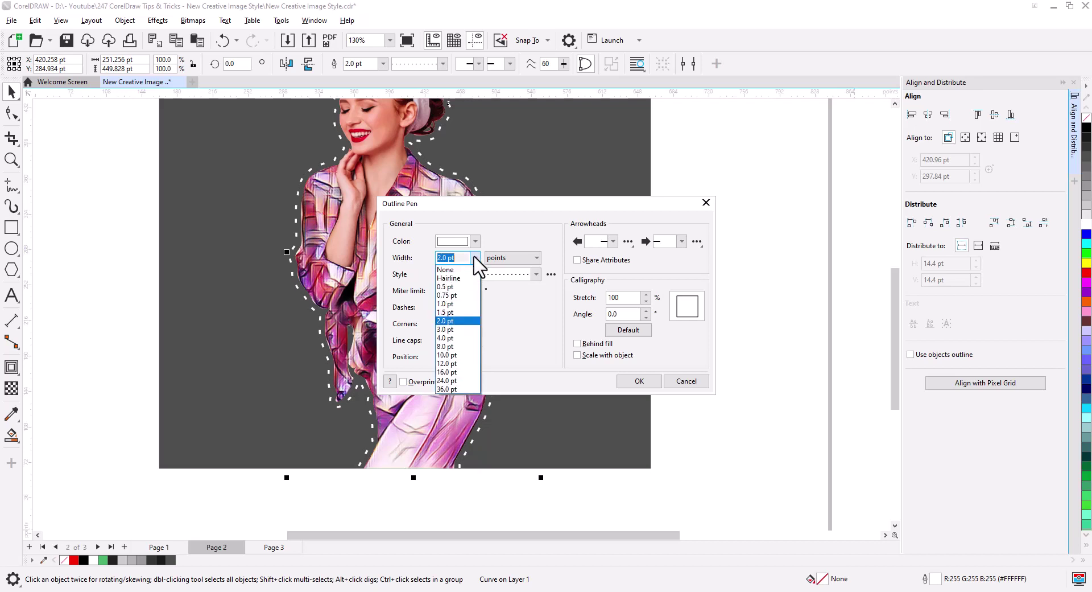
pyautogui.click(464, 304)
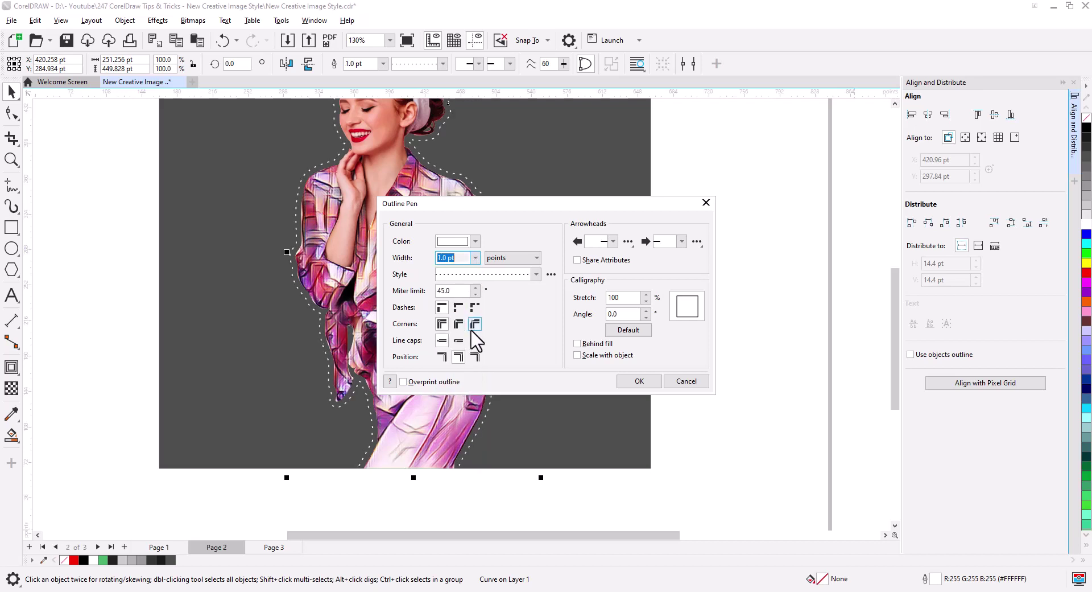
pyautogui.click(636, 381)
pyautogui.click(714, 380)
# Step: Delete the dark gray rectangle behind the woman's right half and widen the remaining one to extend past her elbow
pyautogui.scroll(-1, 453, 332)
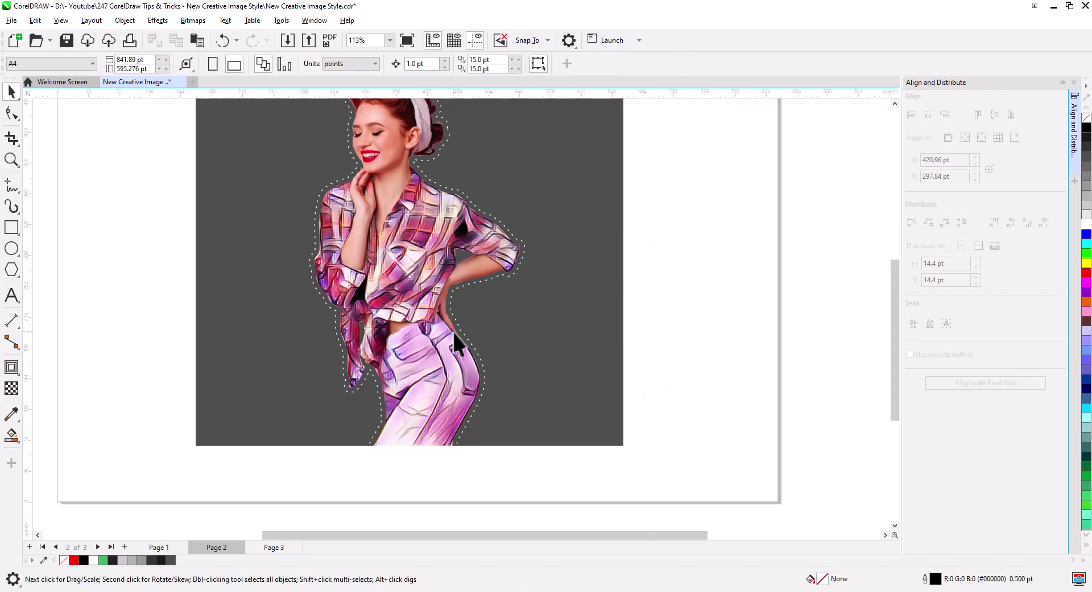
pyautogui.moveTo(475, 322); pyautogui.dragTo(475, 407)
pyautogui.scroll(2, 446, 322)
pyautogui.moveTo(482, 329); pyautogui.dragTo(472, 348)
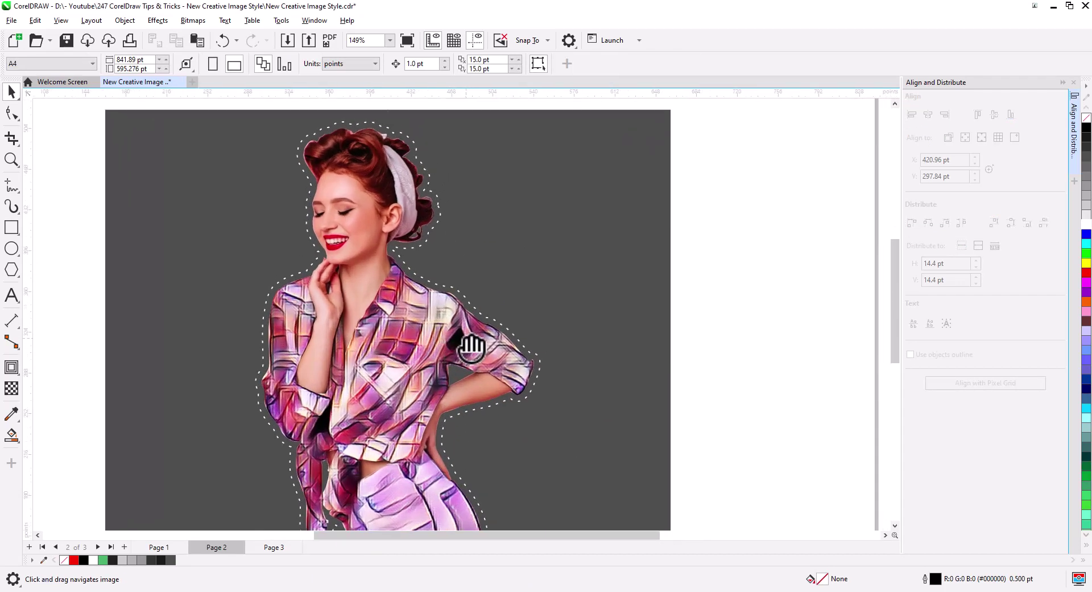
pyautogui.scroll(-1, 469, 363)
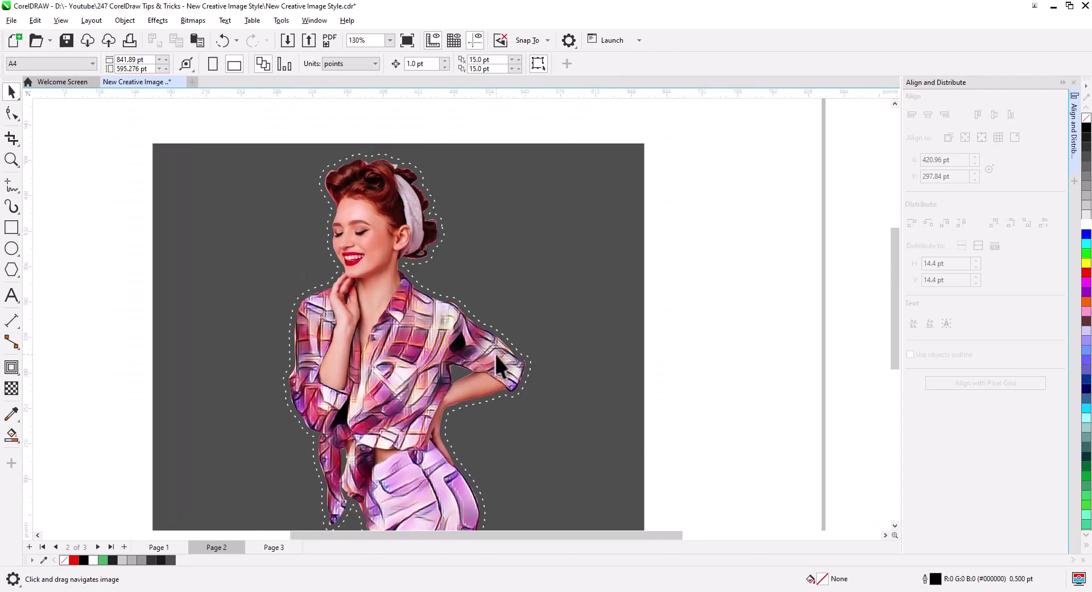
pyautogui.moveTo(604, 366); pyautogui.dragTo(586, 330)
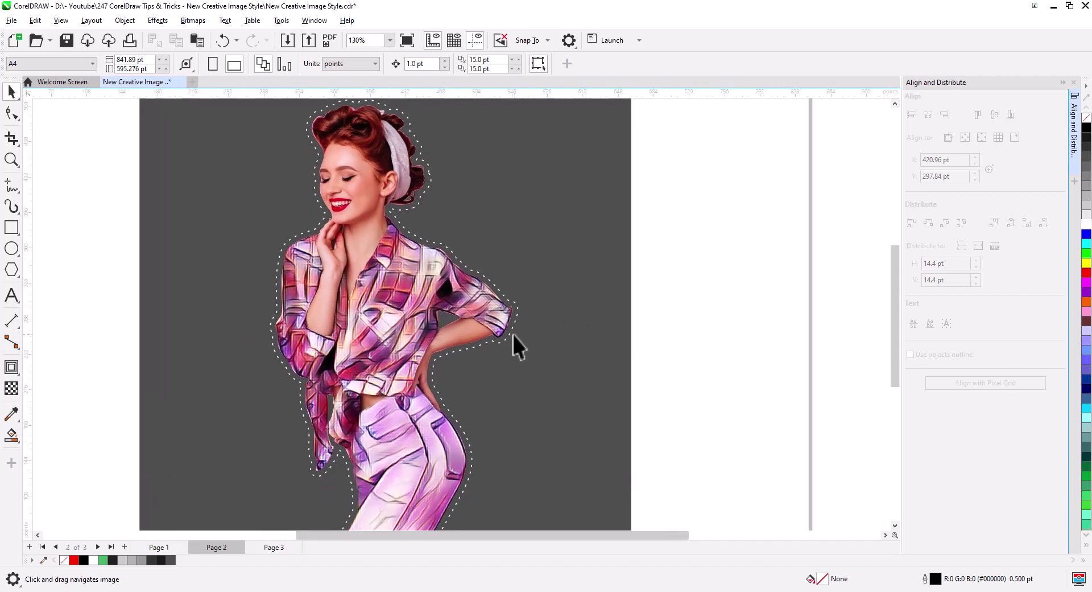
pyautogui.click(568, 281)
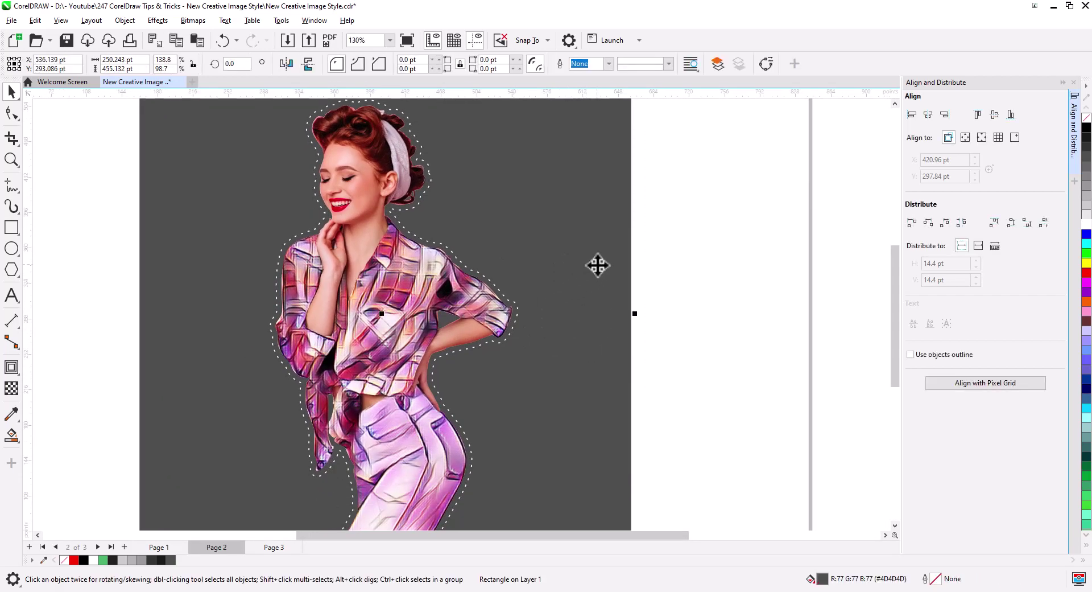
pyautogui.press('Delete')
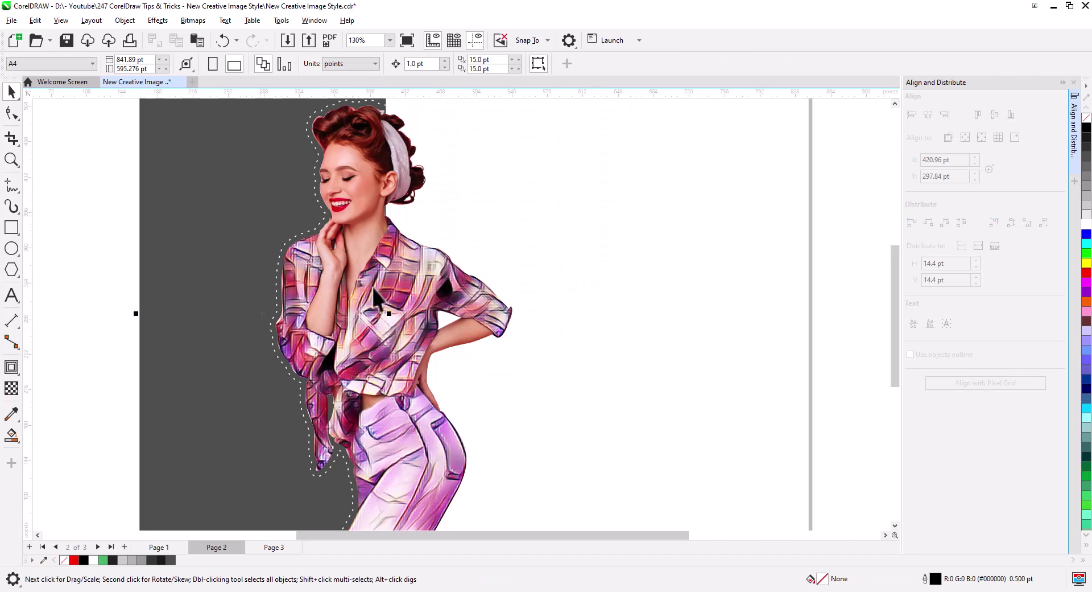
pyautogui.click(376, 296)
pyautogui.moveTo(389, 313); pyautogui.dragTo(587, 333)
pyautogui.click(630, 345)
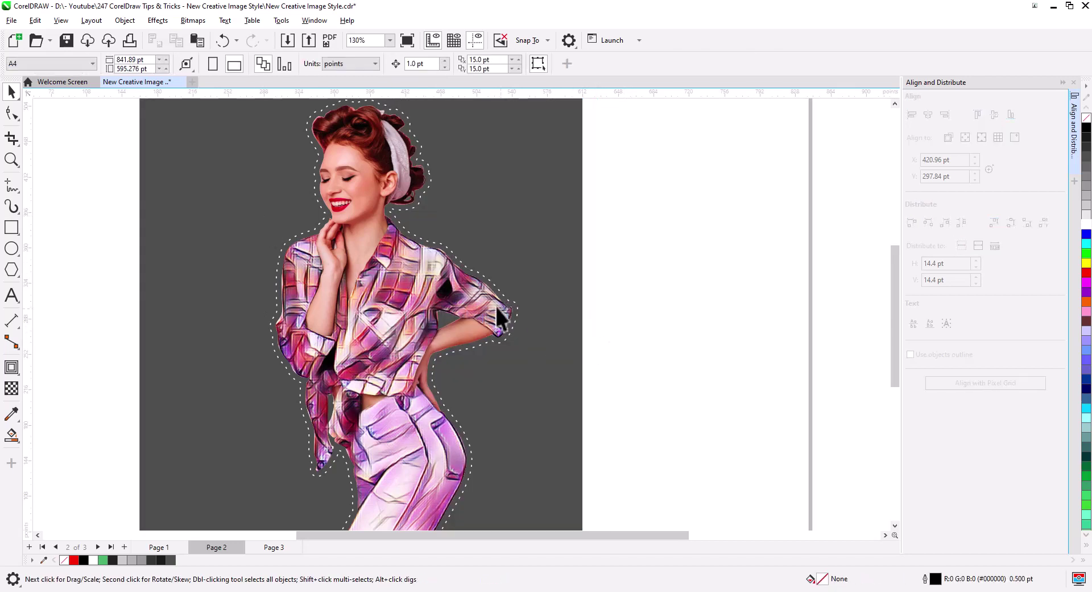
# Step: PowerClip the dotted contour inside the dark gray background rectangle
pyautogui.scroll(-1, 491, 305)
pyautogui.moveTo(507, 364); pyautogui.dragTo(507, 378)
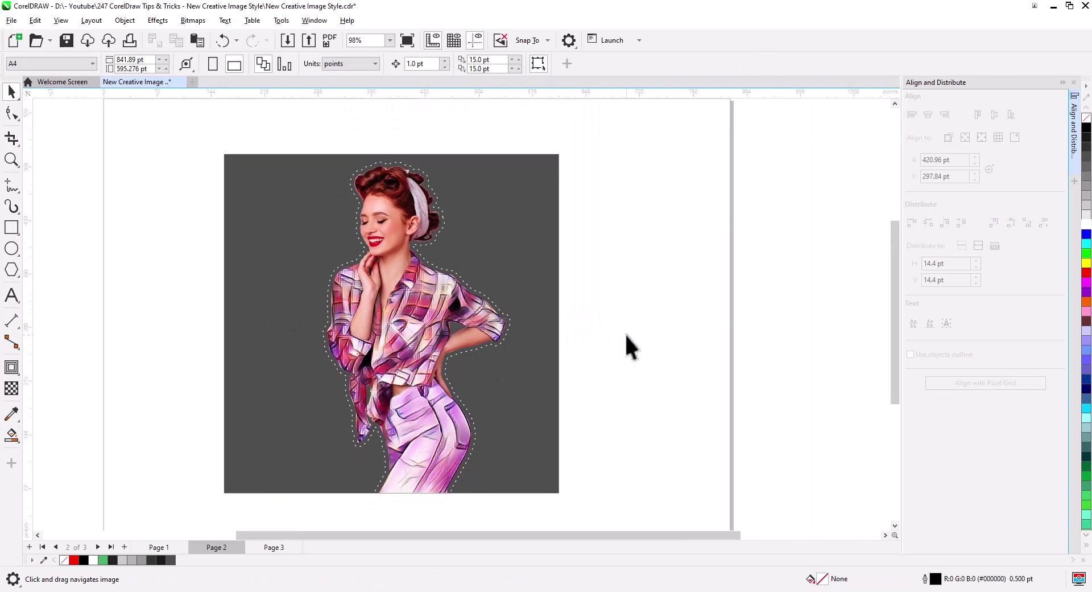
pyautogui.rightClick(510, 326)
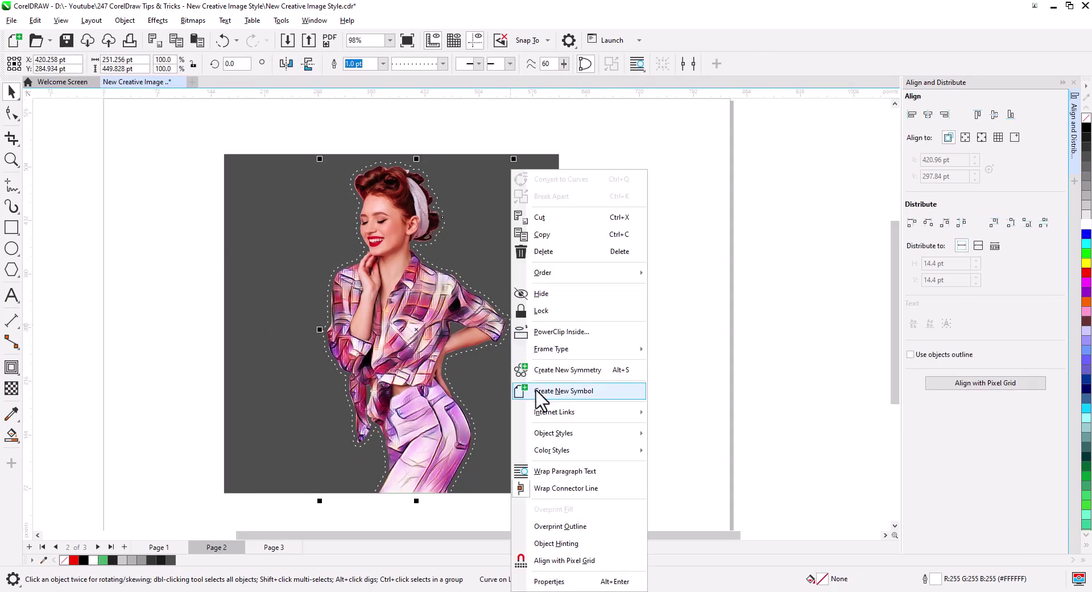
pyautogui.click(562, 332)
pyautogui.click(529, 285)
pyautogui.click(599, 346)
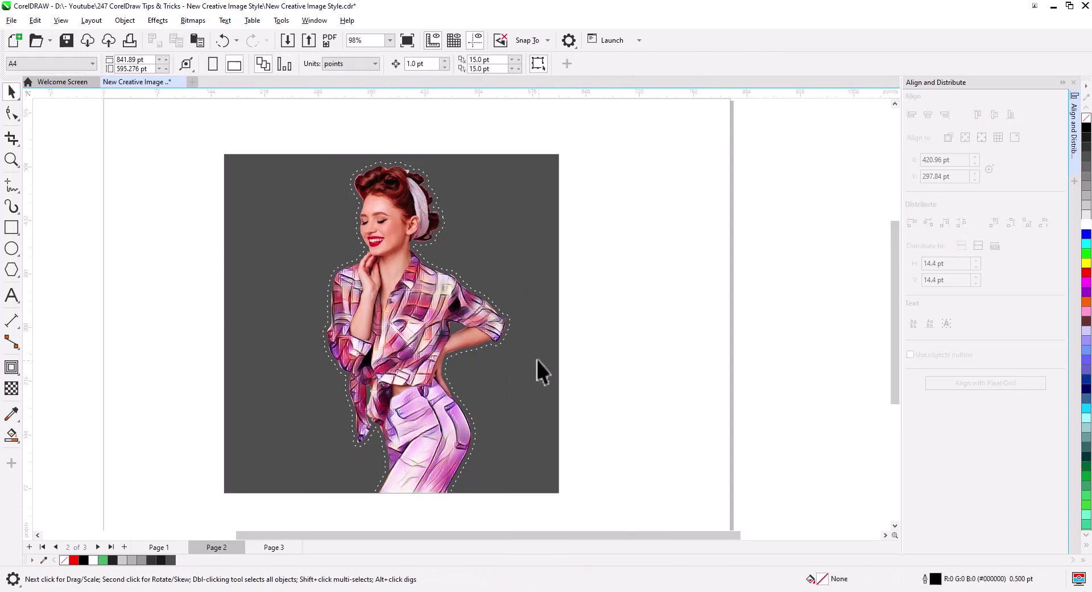
# Step: Add a drop shadow to the woman's full cutout, offset about 3.66 pt horizontally and -2.12 pt vertically
pyautogui.scroll(2, 537, 360)
pyautogui.scroll(1, 530, 356)
pyautogui.click(233, 315)
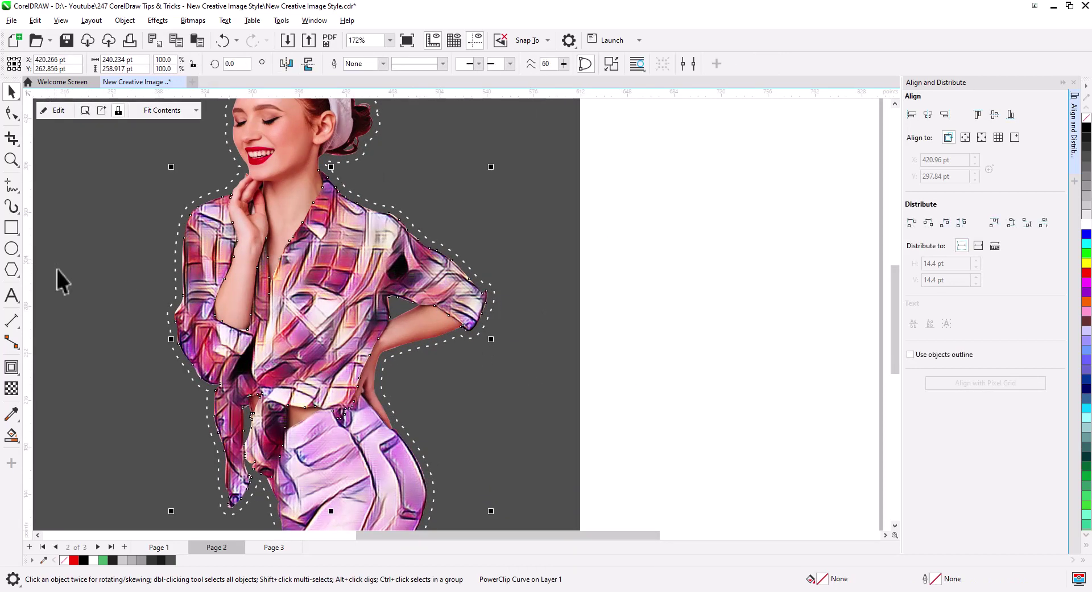
pyautogui.click(742, 239)
pyautogui.click(312, 138)
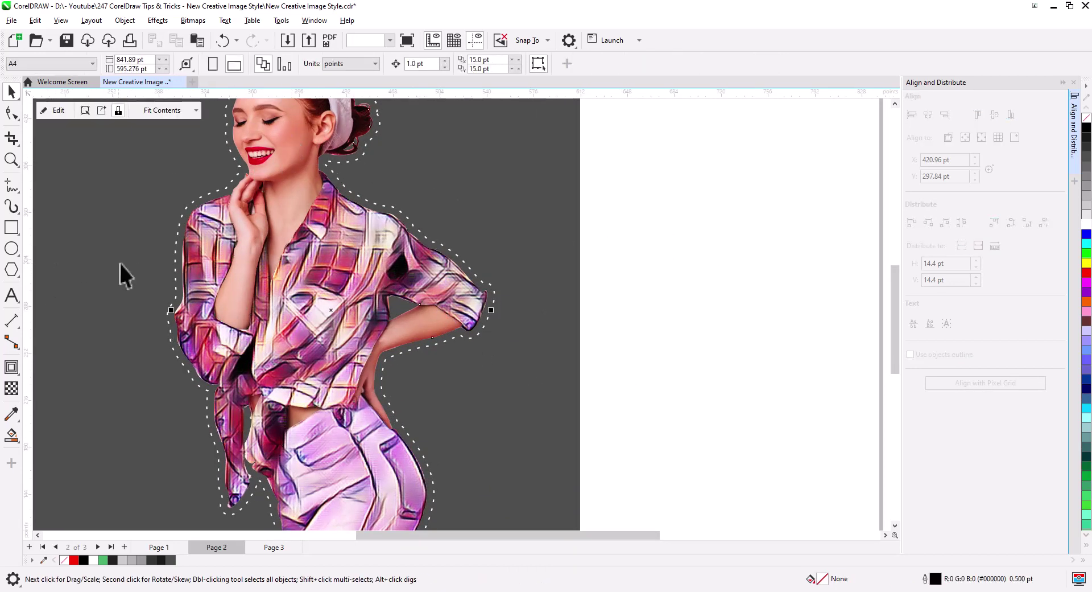
pyautogui.click(11, 366)
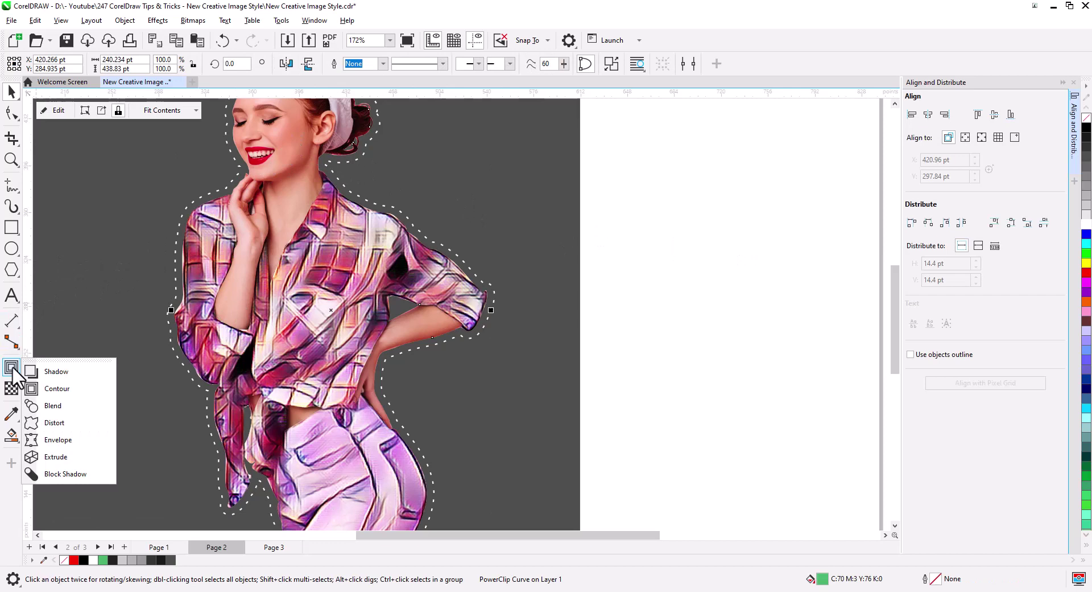
pyautogui.click(49, 371)
pyautogui.moveTo(331, 310); pyautogui.dragTo(492, 404)
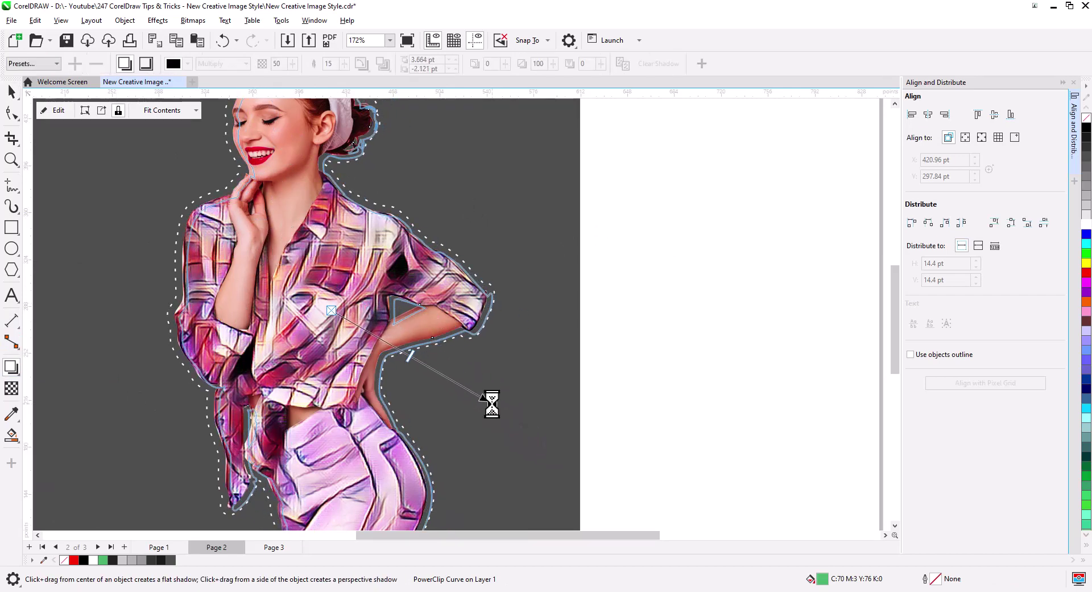
# Step: Raise the drop shadow's opacity to 99 and extend its offset to about 8.47 pt by -4.95 pt
pyautogui.moveTo(411, 359); pyautogui.dragTo(493, 404)
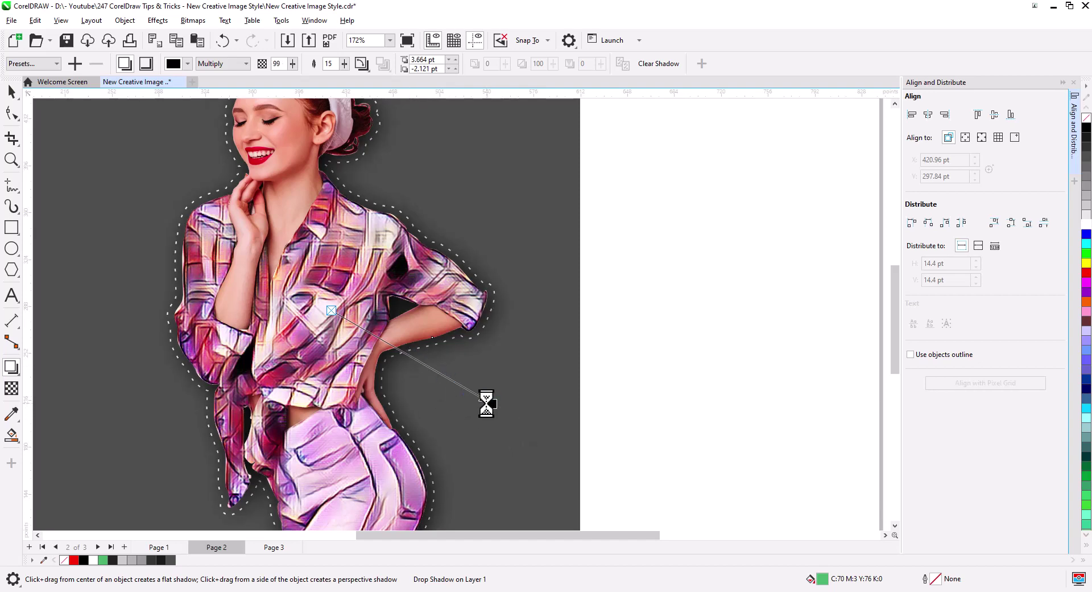
pyautogui.moveTo(495, 407); pyautogui.dragTo(499, 408)
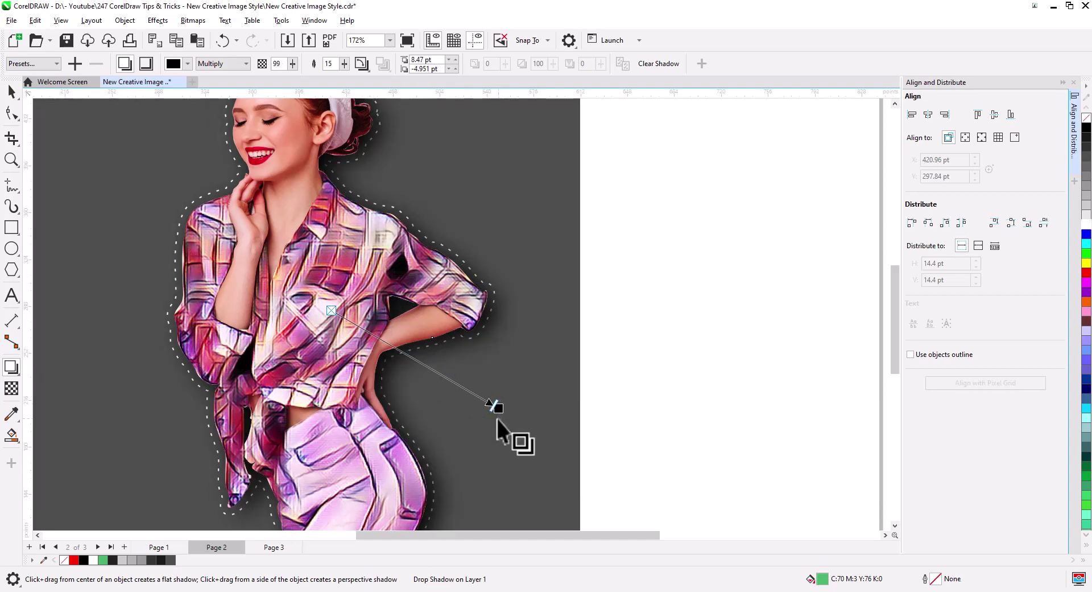
pyautogui.click(11, 91)
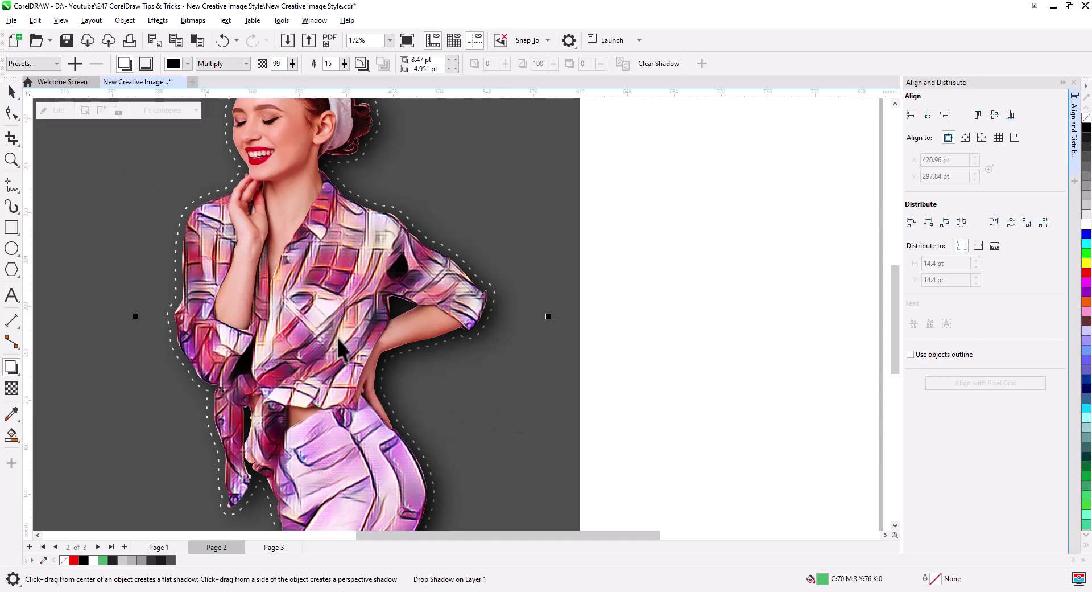
pyautogui.click(640, 336)
# Step: Select the whole composition and place a duplicate beside the original, past the page's right edge
pyautogui.scroll(-2, 461, 352)
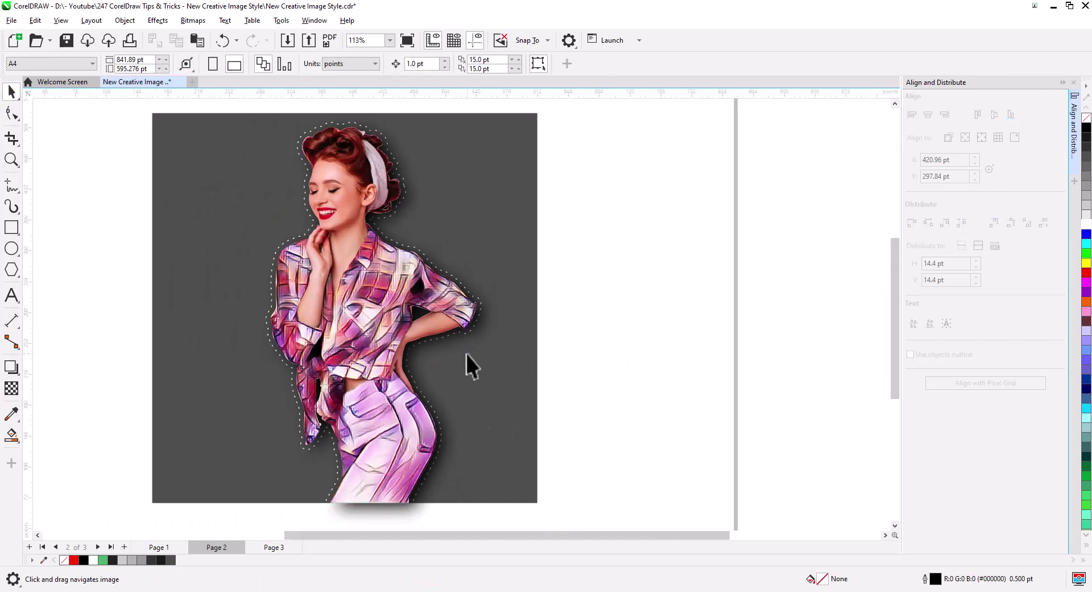
pyautogui.scroll(-2, 465, 353)
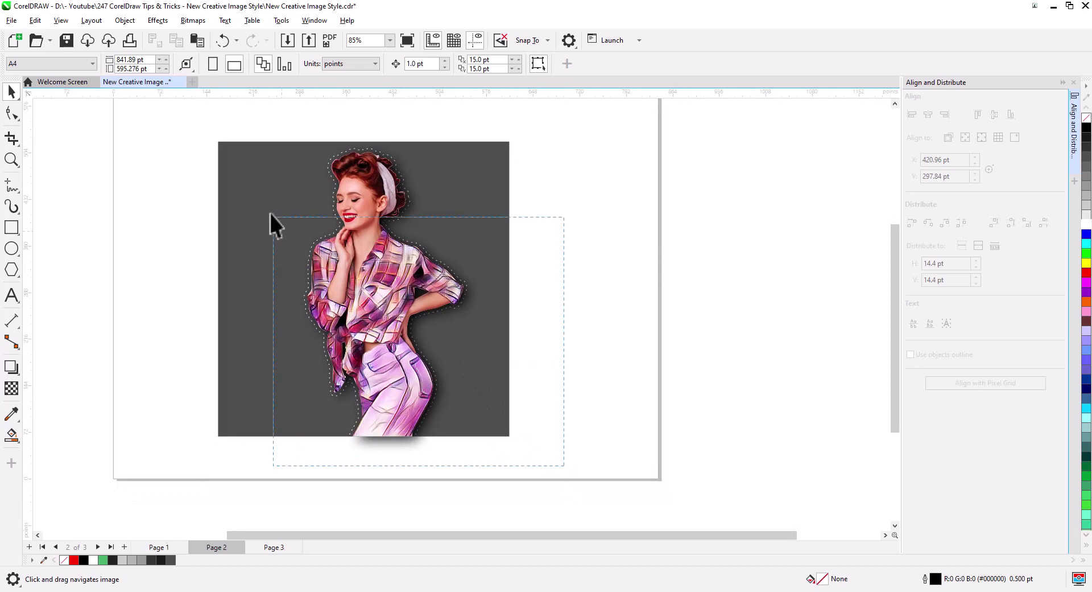
pyautogui.moveTo(271, 213); pyautogui.dragTo(183, 121)
pyautogui.moveTo(263, 256); pyautogui.dragTo(568, 266)
pyautogui.click(597, 290)
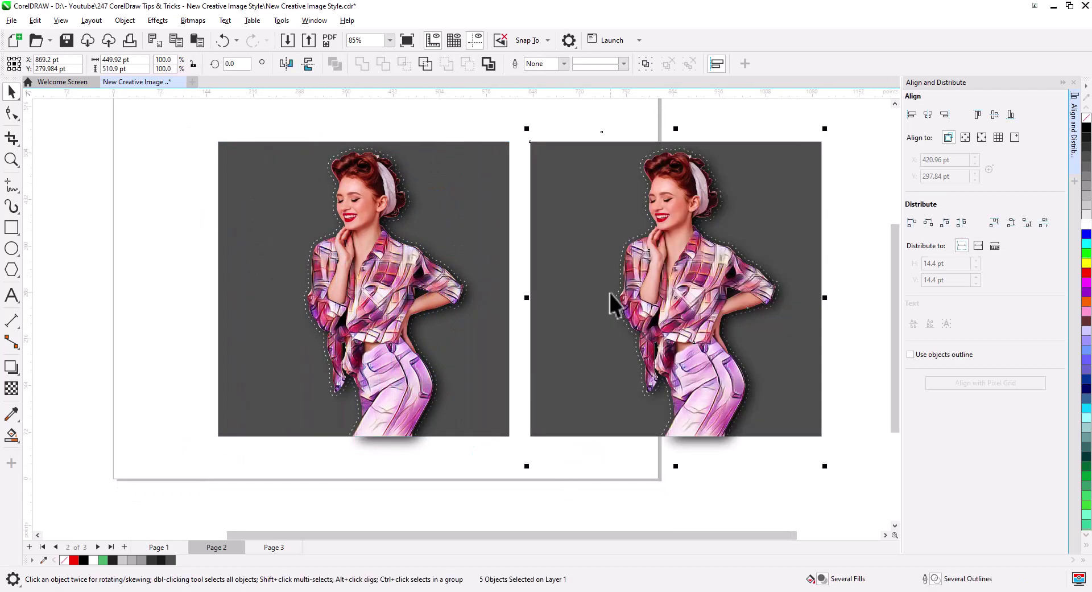
# Step: Break the duplicate woman's drop shadow apart and delete the separated shadow
pyautogui.click(843, 323)
pyautogui.moveTo(838, 323); pyautogui.dragTo(575, 358)
pyautogui.scroll(3, 480, 364)
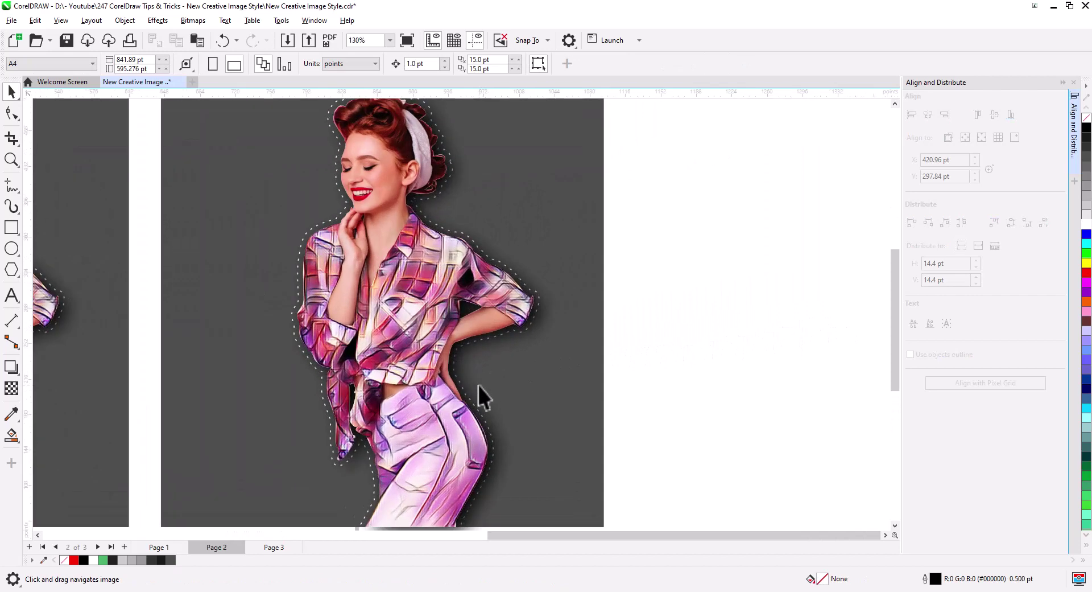
pyautogui.rightClick(466, 377)
pyautogui.press('Escape')
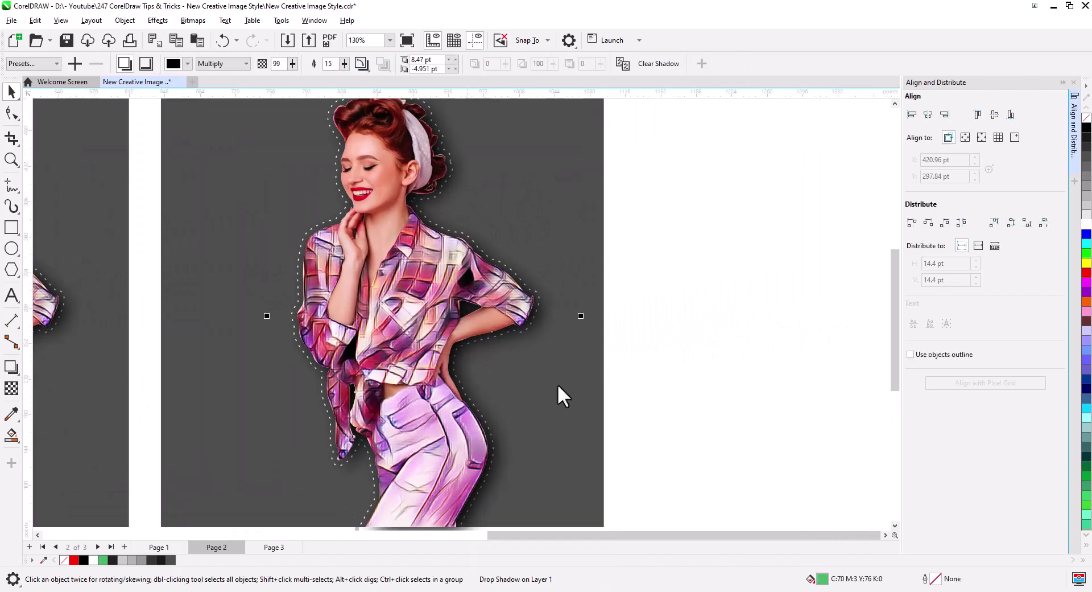
pyautogui.click(500, 356)
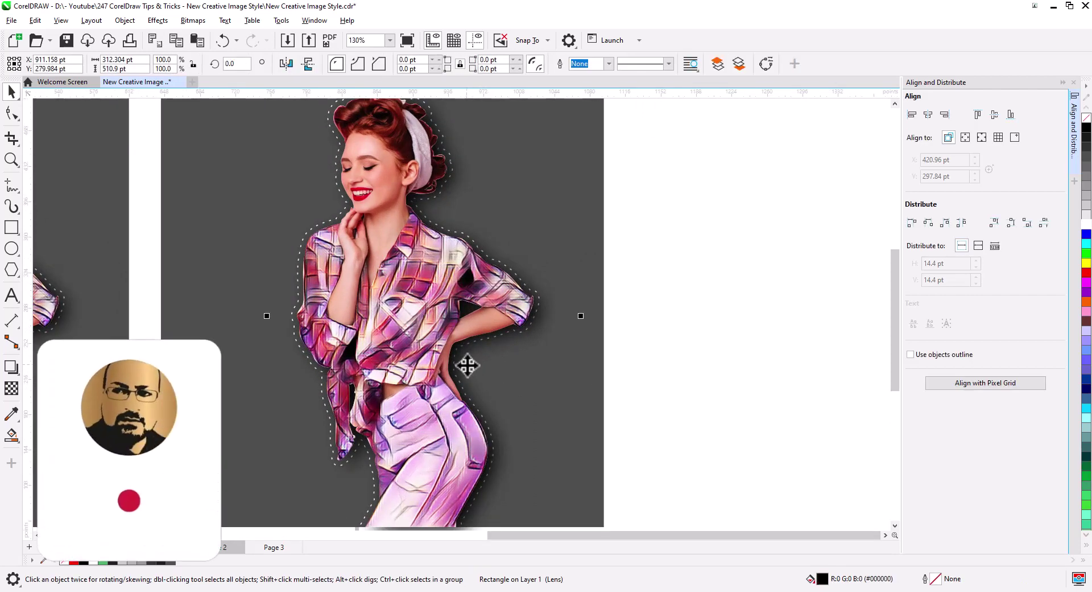
pyautogui.press('Delete')
# Step: Copy the dotted contour from inside the duplicate background's PowerClip and paste the copy onto the layer outside the clip
pyautogui.click(534, 332)
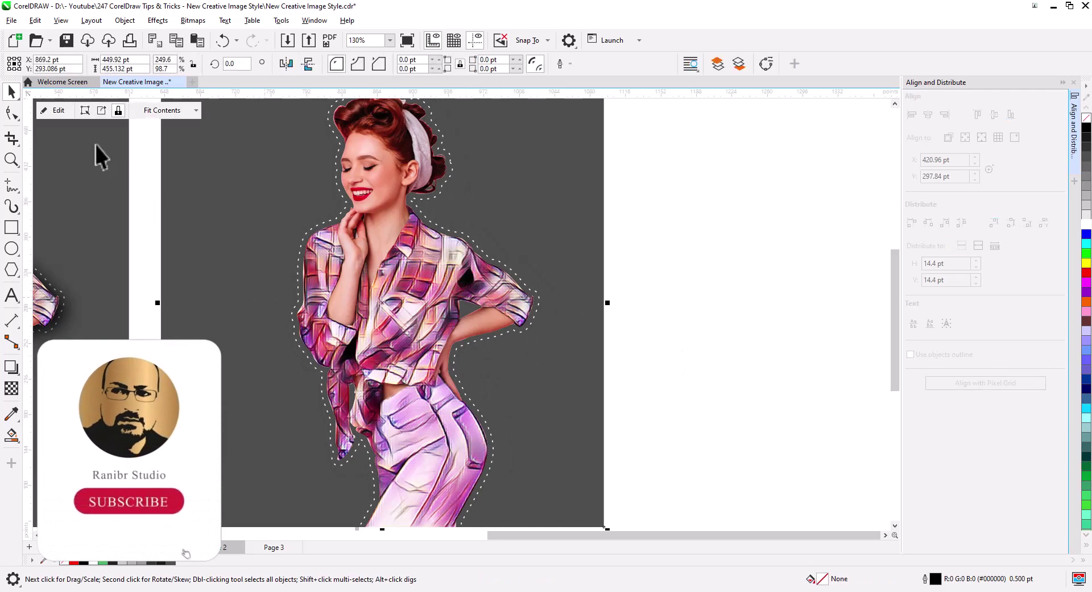
pyautogui.click(57, 109)
pyautogui.click(484, 297)
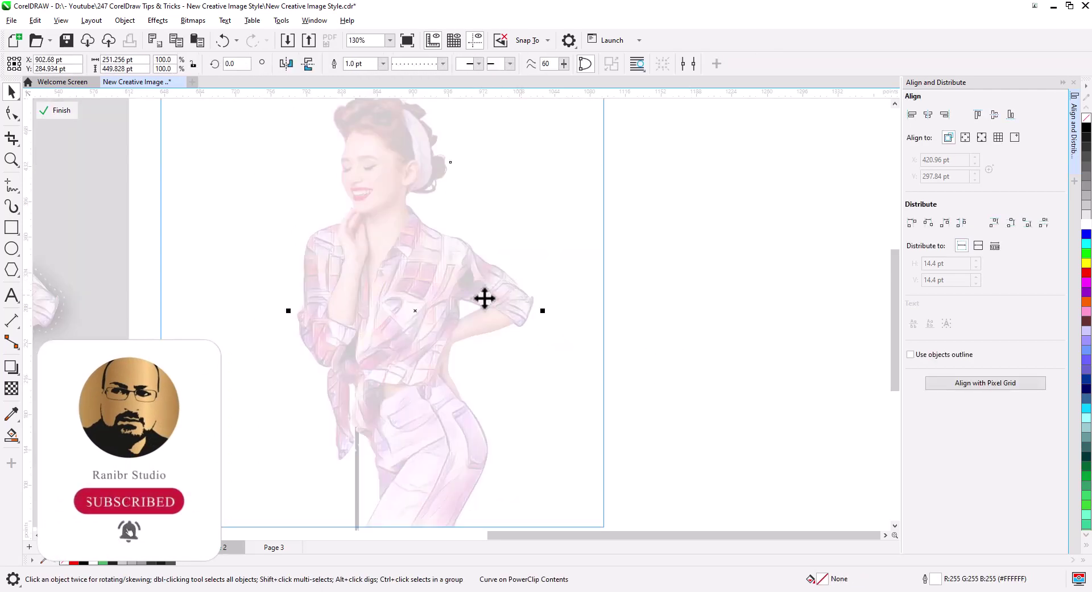
pyautogui.click(65, 113)
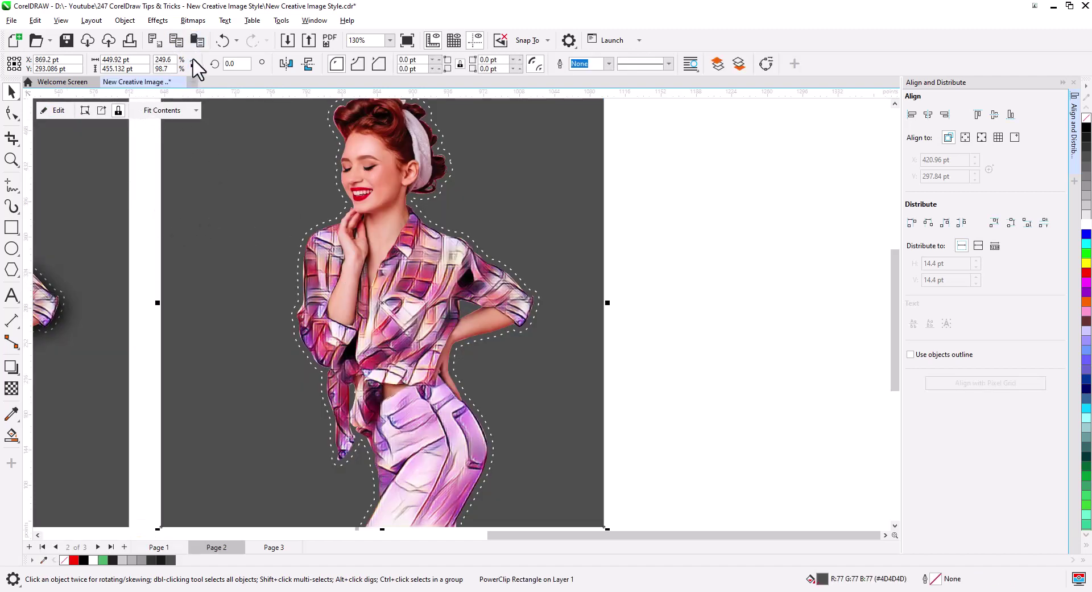
pyautogui.click(198, 42)
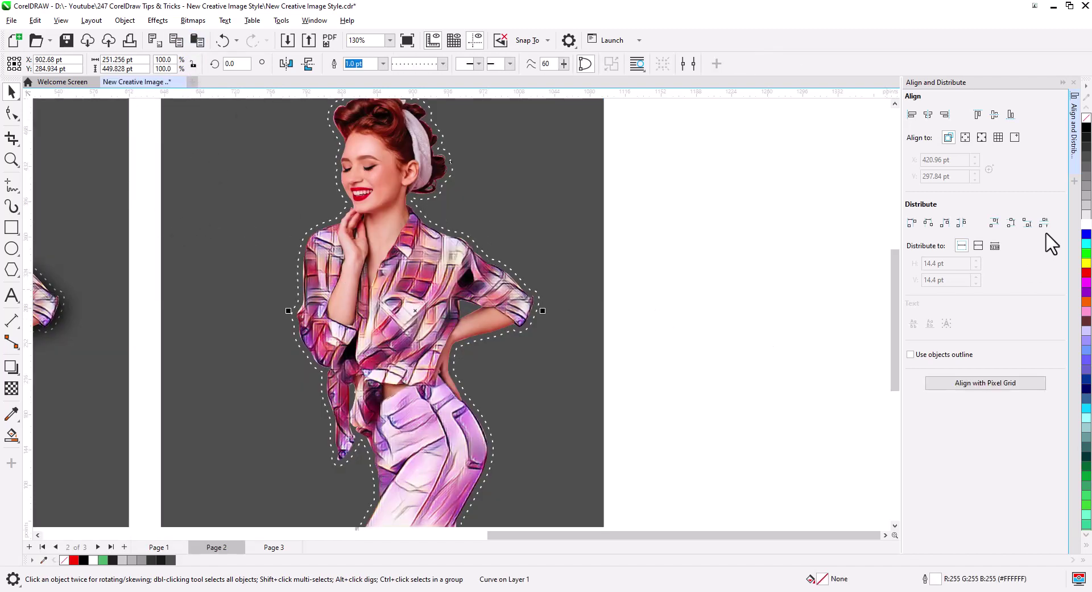
# Step: Fill the pasted contour white with no outline and send it to the back of the layer
pyautogui.click(1086, 225)
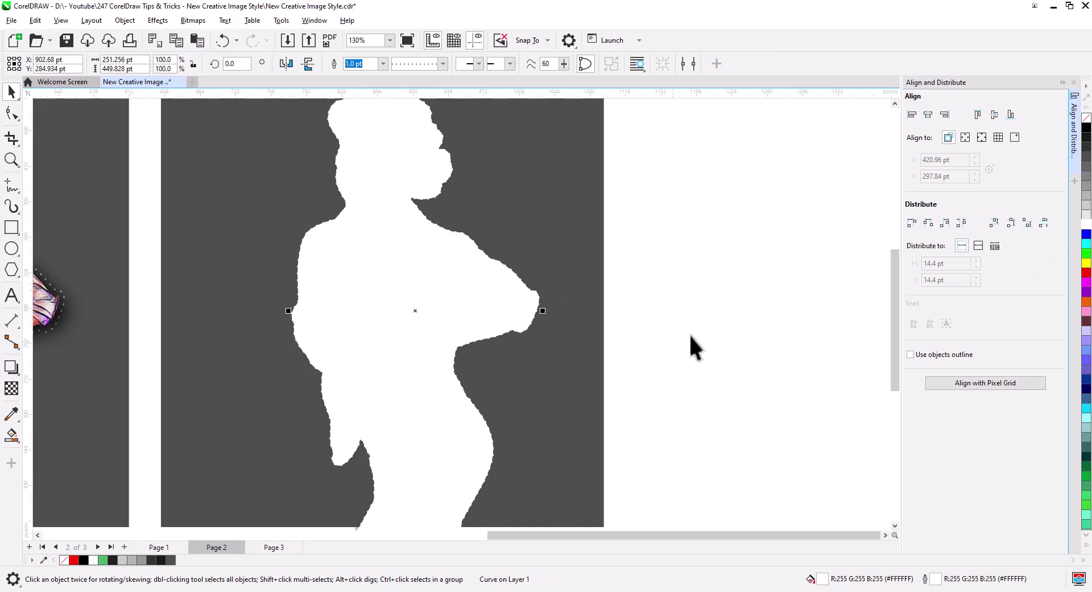
pyautogui.rightClick(1086, 117)
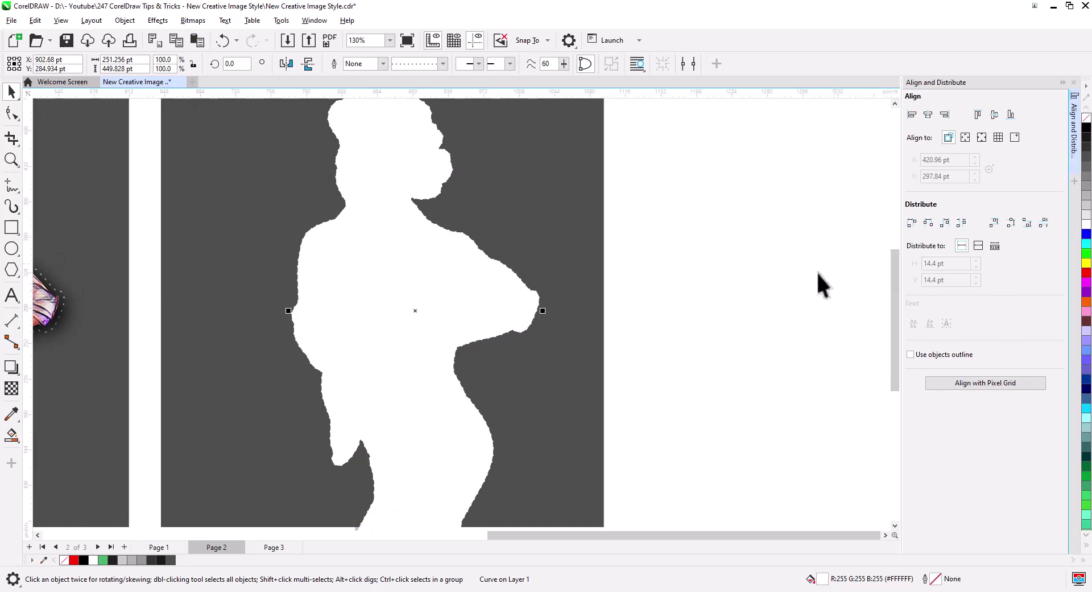
pyautogui.rightClick(471, 308)
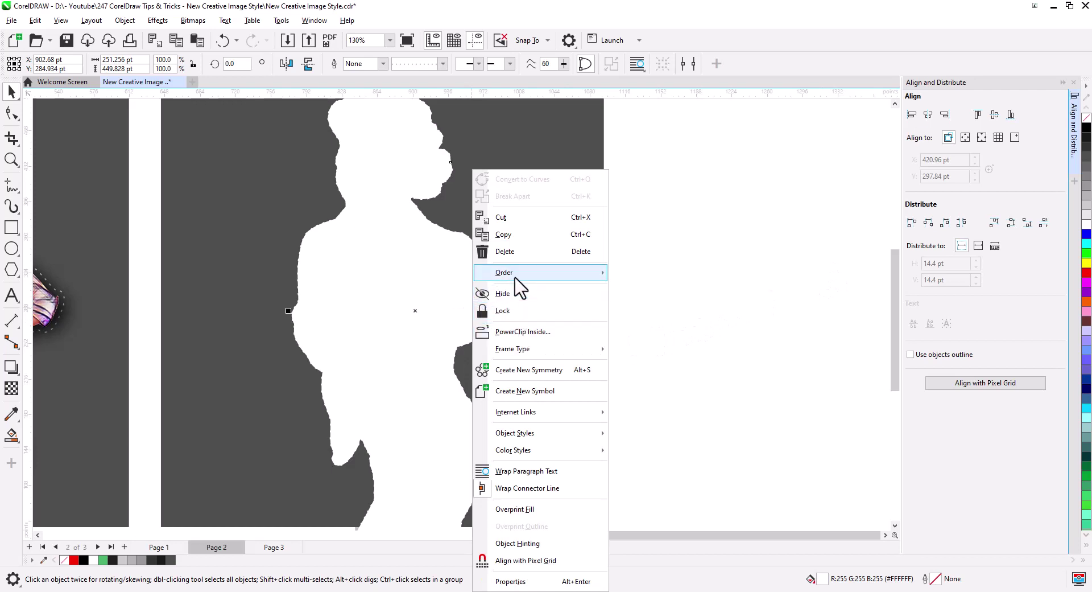
pyautogui.moveTo(517, 278)
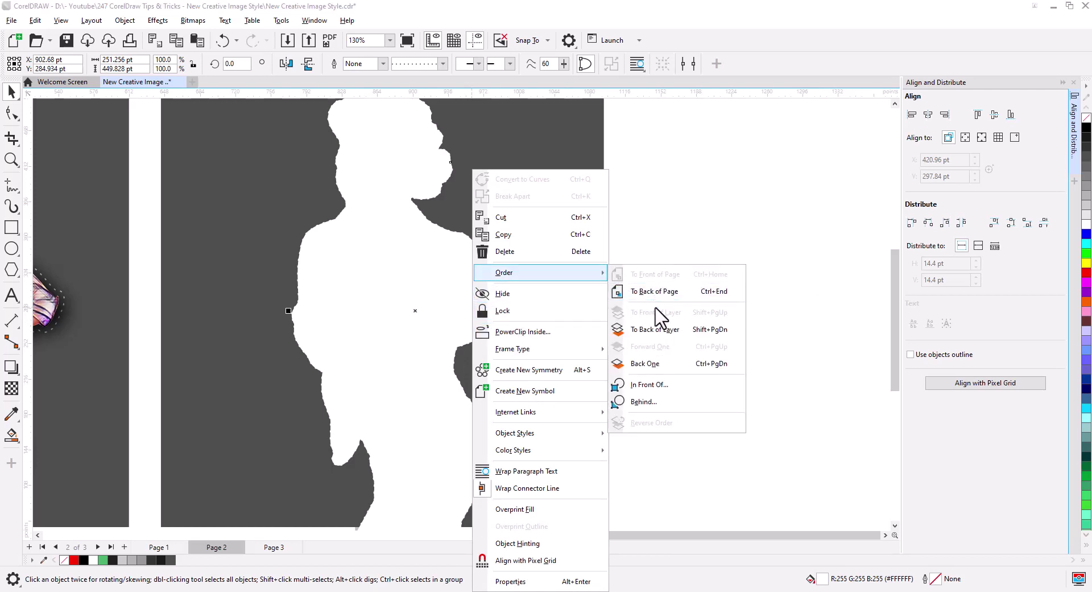
pyautogui.click(657, 330)
pyautogui.click(661, 323)
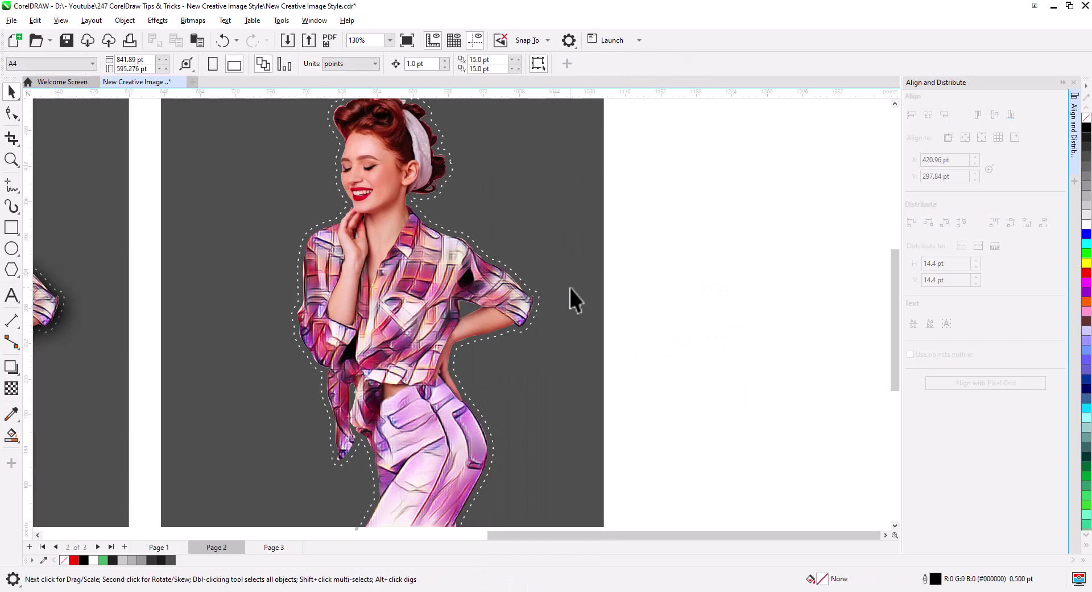
# Step: Delete the dotted contour from the duplicate background's PowerClip and move that background behind the white silhouette
pyautogui.click(569, 290)
pyautogui.click(46, 109)
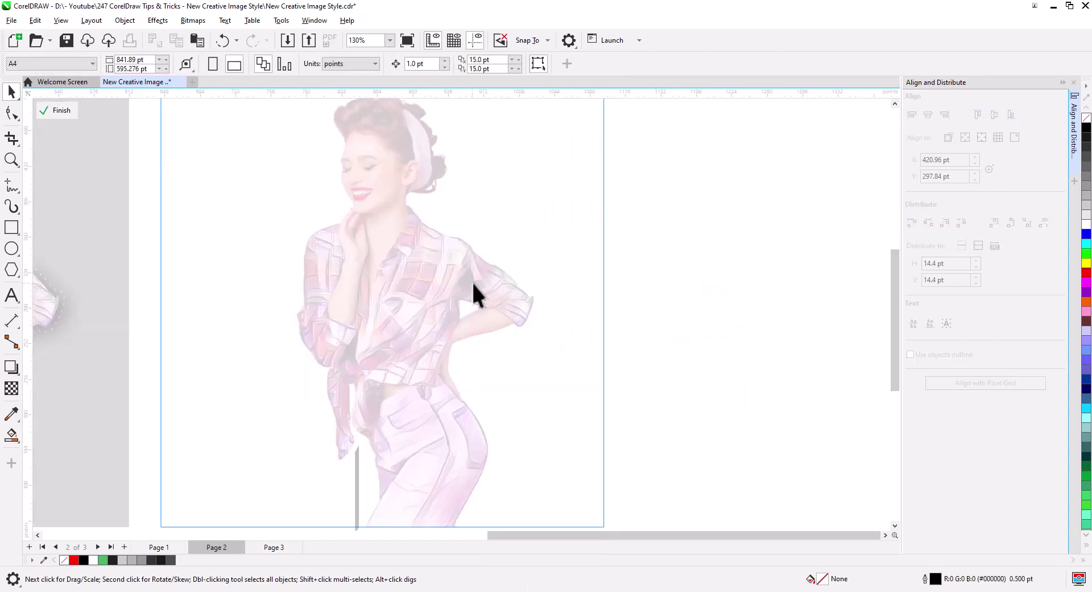
pyautogui.click(524, 284)
pyautogui.click(529, 313)
pyautogui.click(58, 110)
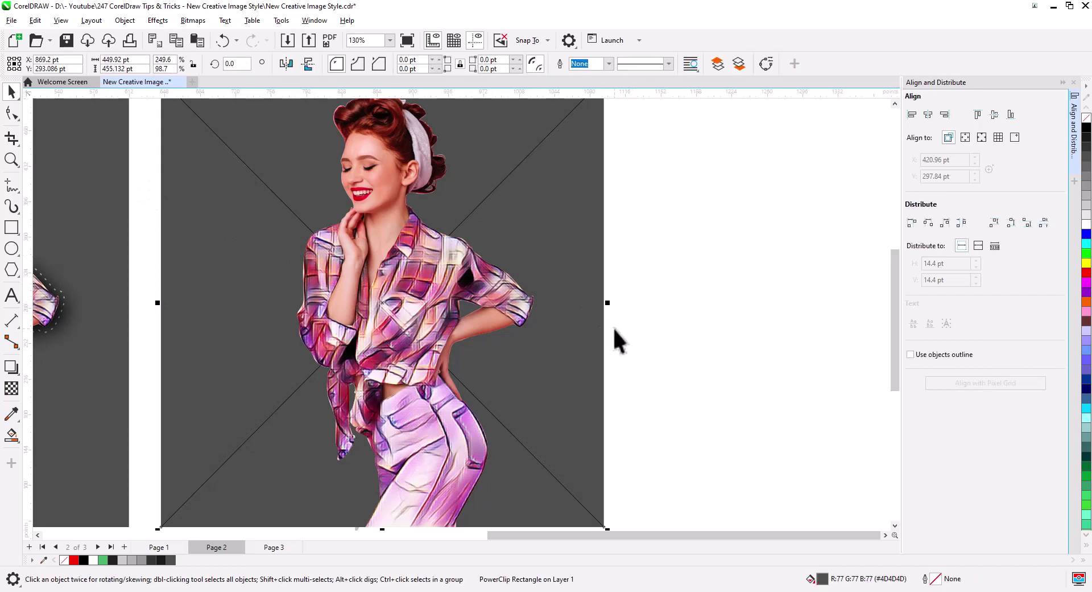
pyautogui.click(683, 318)
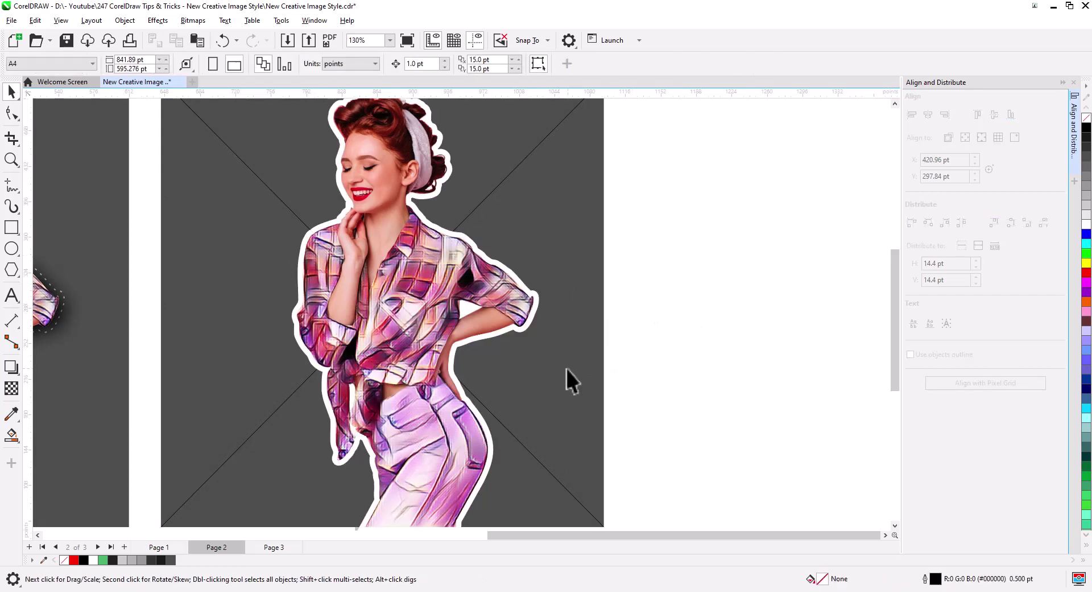
pyautogui.scroll(-1, 565, 368)
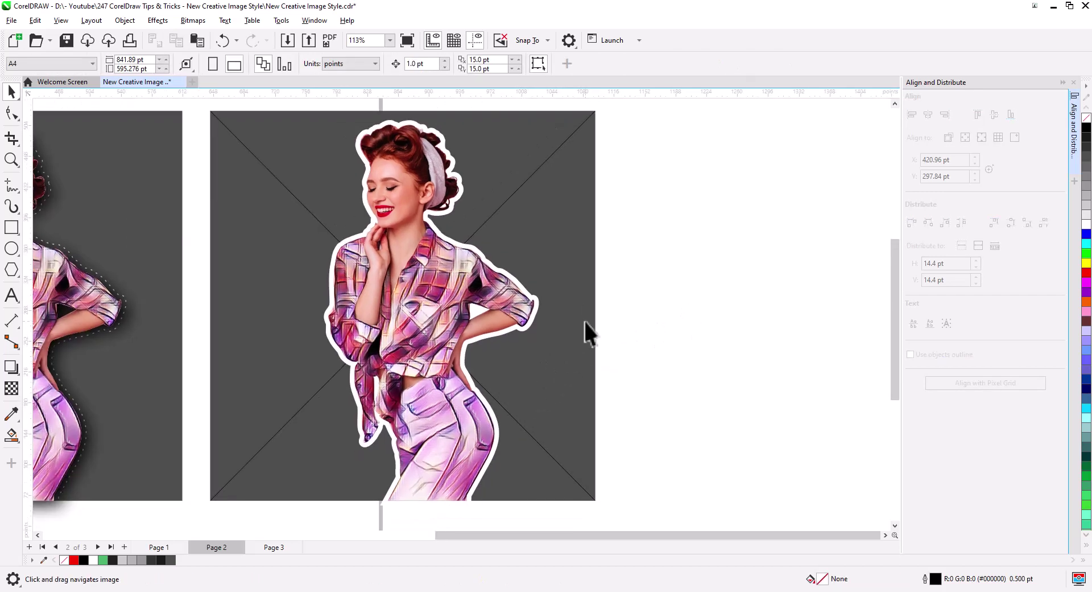
# Step: Select the duplicate woman together with her white silhouette and cut them from the empty background frame
pyautogui.click(435, 387)
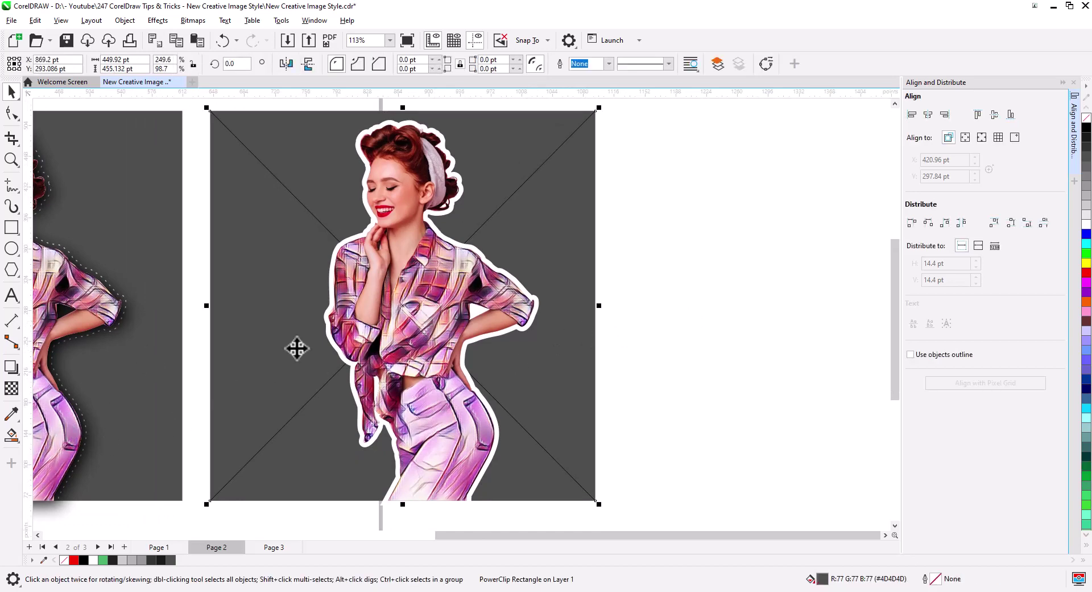
pyautogui.scroll(-3, 418, 448)
pyautogui.moveTo(536, 486); pyautogui.dragTo(346, 254)
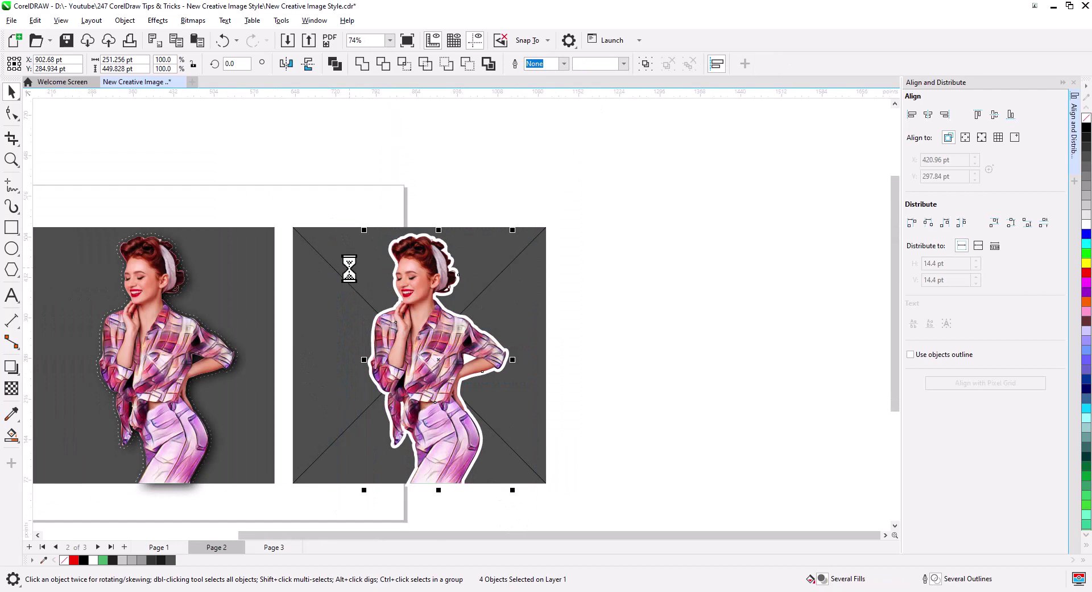
pyautogui.press('Delete')
# Step: Smart Fill the empty background frame with green and a 0.5 pt outline, and paste the woman and white silhouette back on top
pyautogui.click(12, 434)
pyautogui.click(379, 381)
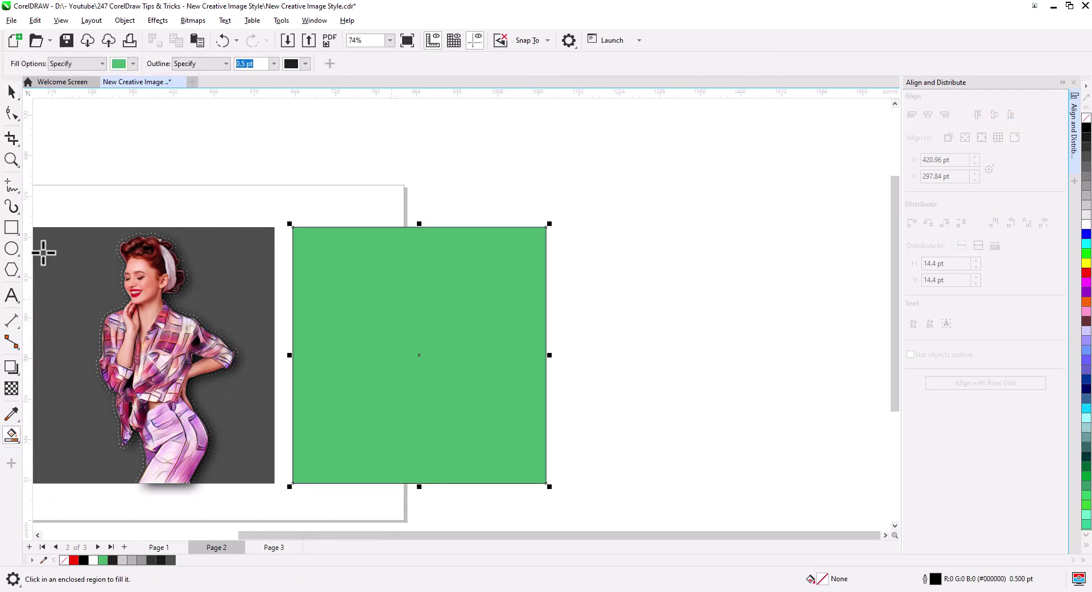
pyautogui.click(12, 92)
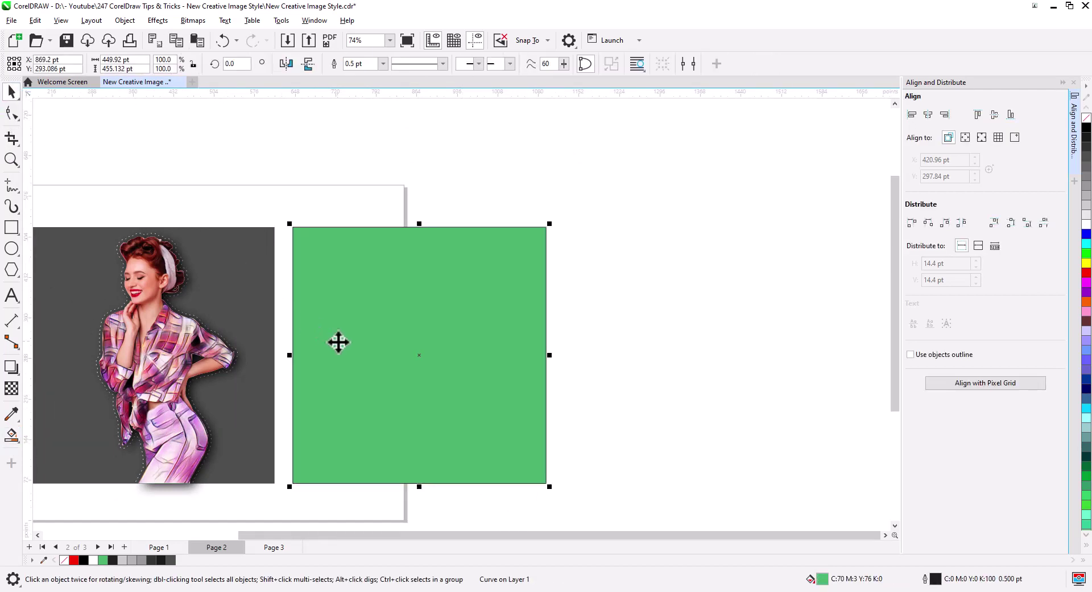
pyautogui.click(633, 392)
pyautogui.hotkey('ctrl', 'v')
pyautogui.click(614, 399)
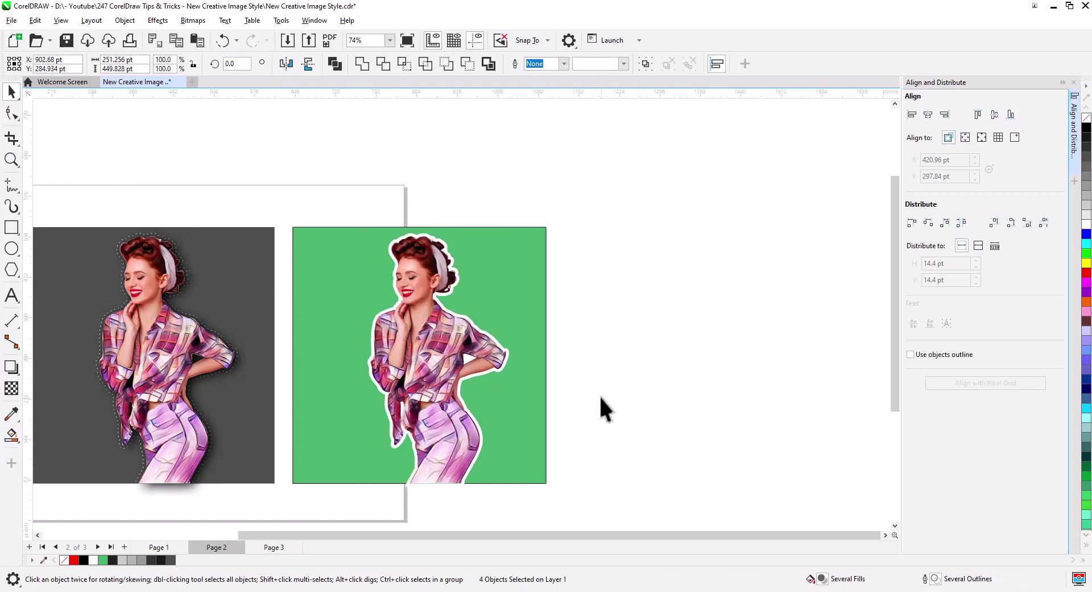
# Step: Try a black fill on the green background behind the duplicate woman
pyautogui.scroll(2, 511, 369)
pyautogui.click(521, 391)
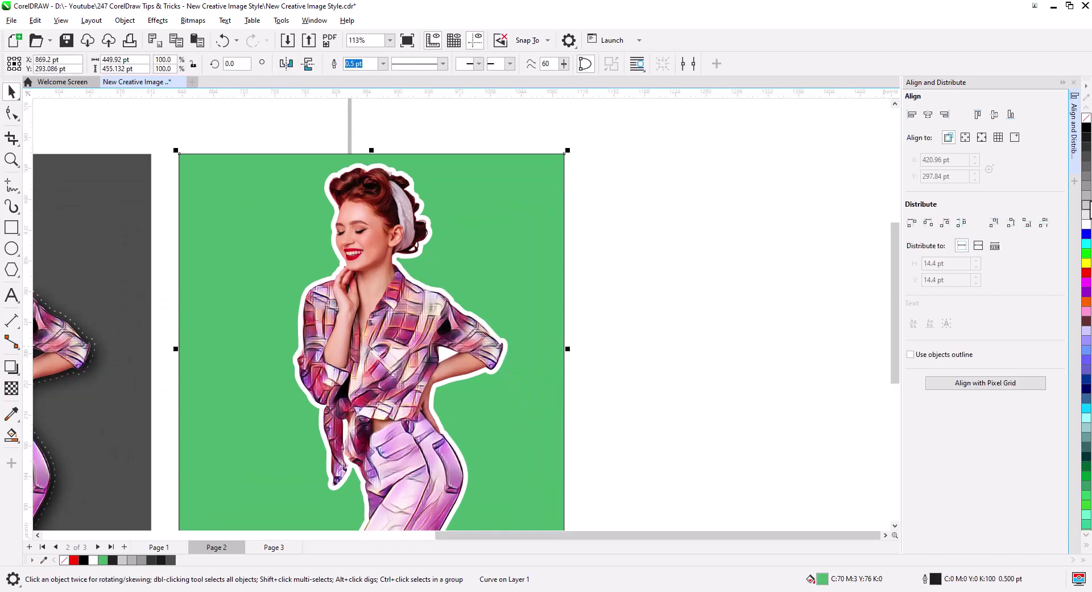
pyautogui.click(1085, 129)
pyautogui.click(746, 312)
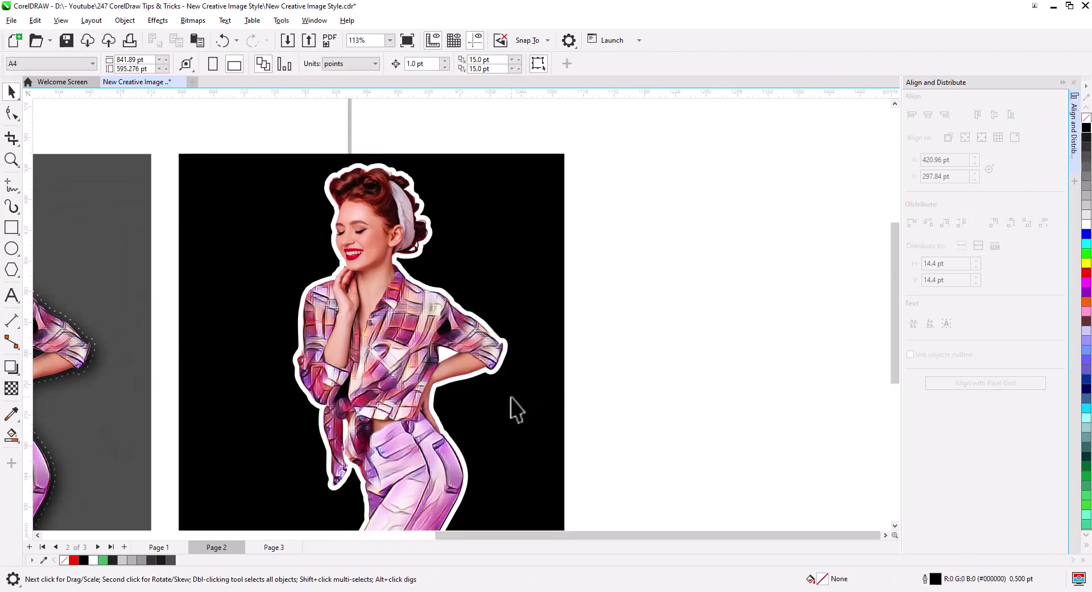
pyautogui.scroll(1, 507, 397)
pyautogui.moveTo(521, 425); pyautogui.dragTo(548, 364)
pyautogui.click(549, 366)
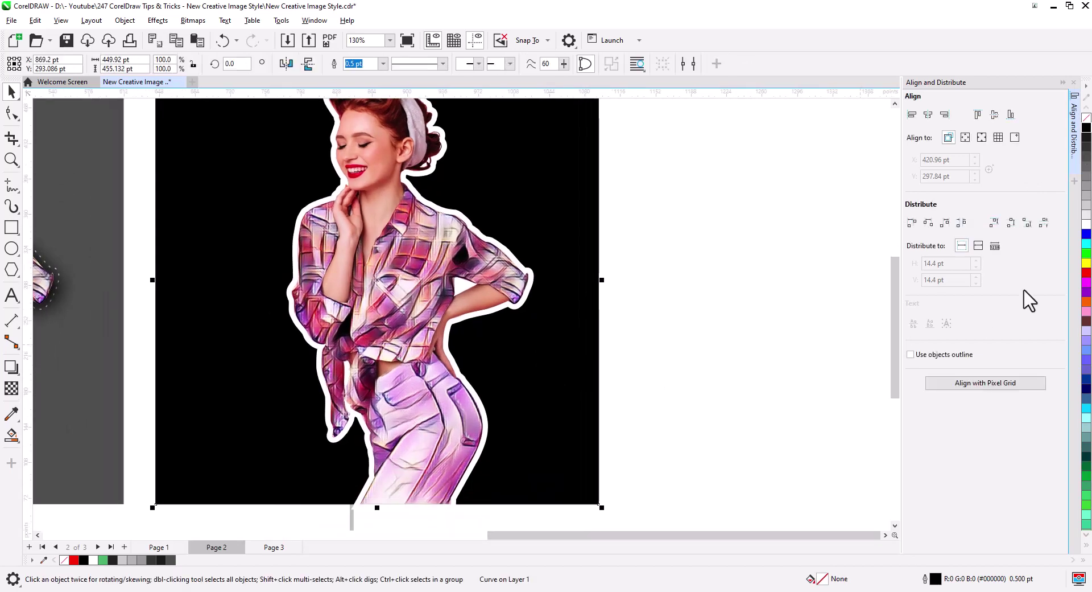
pyautogui.hotkey('ctrl', 'z')
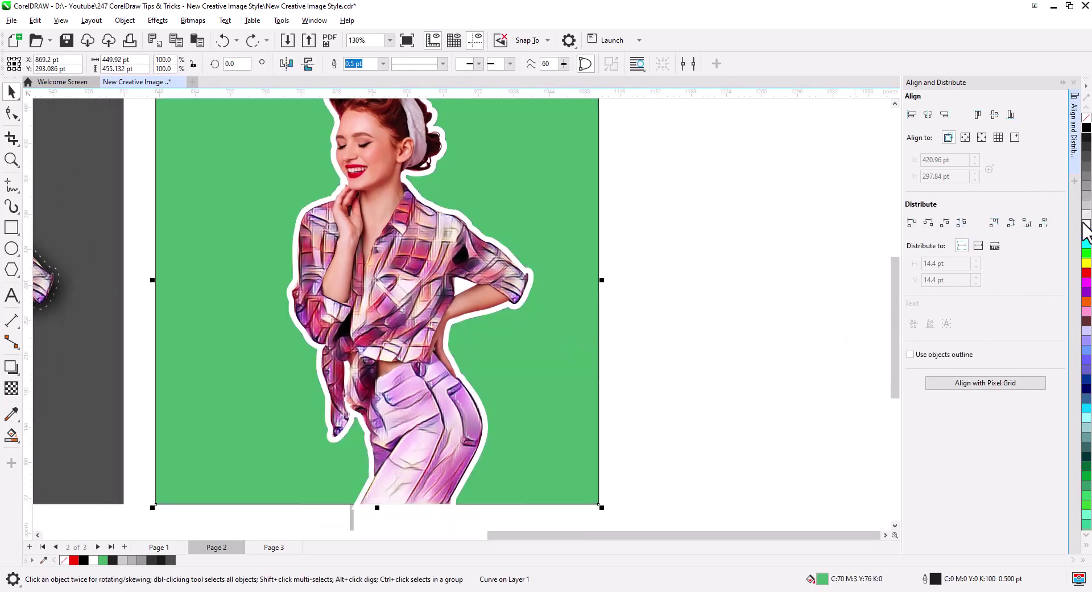
# Step: Recolor the duplicate's green background to medium gray, R102 G102 B102 (#666666)
pyautogui.click(1087, 208)
pyautogui.click(1086, 191)
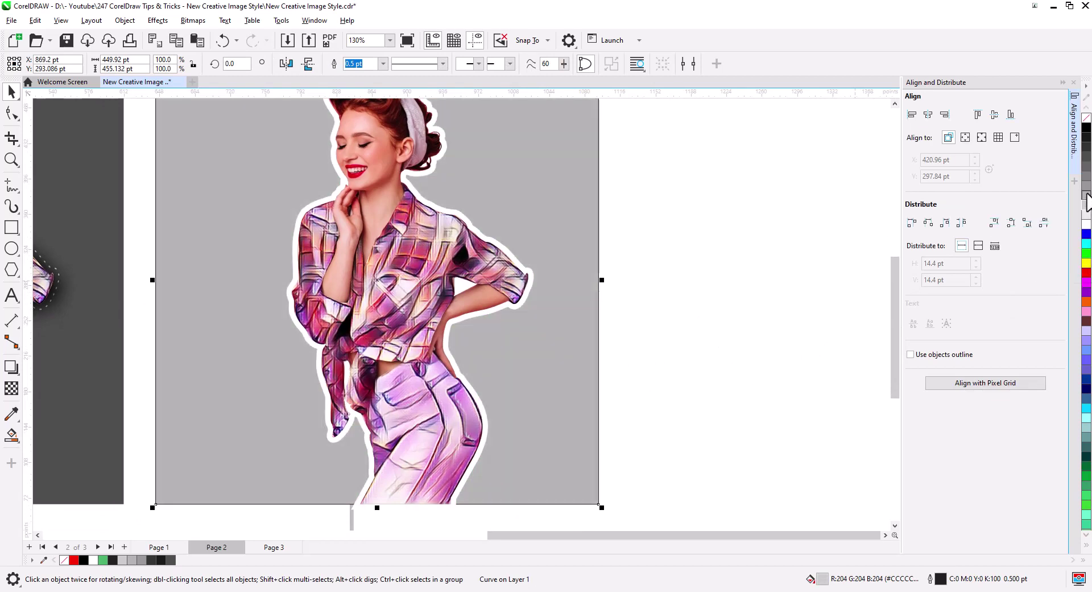
pyautogui.click(1087, 175)
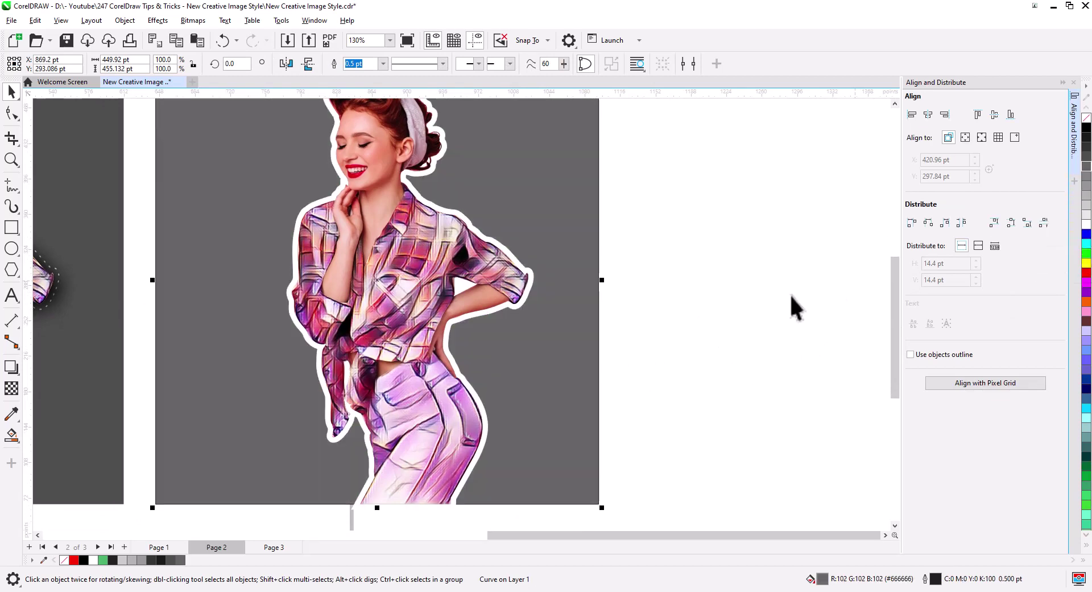
pyautogui.click(750, 310)
# Step: Break the drop shadow apart from the original woman in the dotted-contour composition
pyautogui.scroll(-1, 546, 305)
pyautogui.moveTo(565, 314); pyautogui.dragTo(560, 343)
pyautogui.scroll(-2, 449, 376)
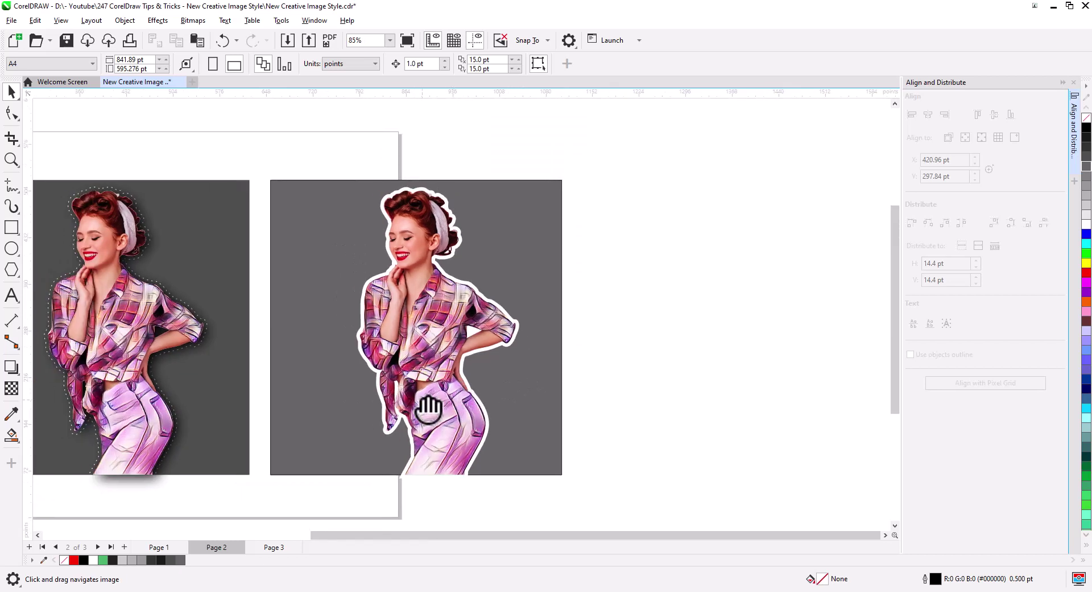
pyautogui.moveTo(426, 407); pyautogui.dragTo(492, 400)
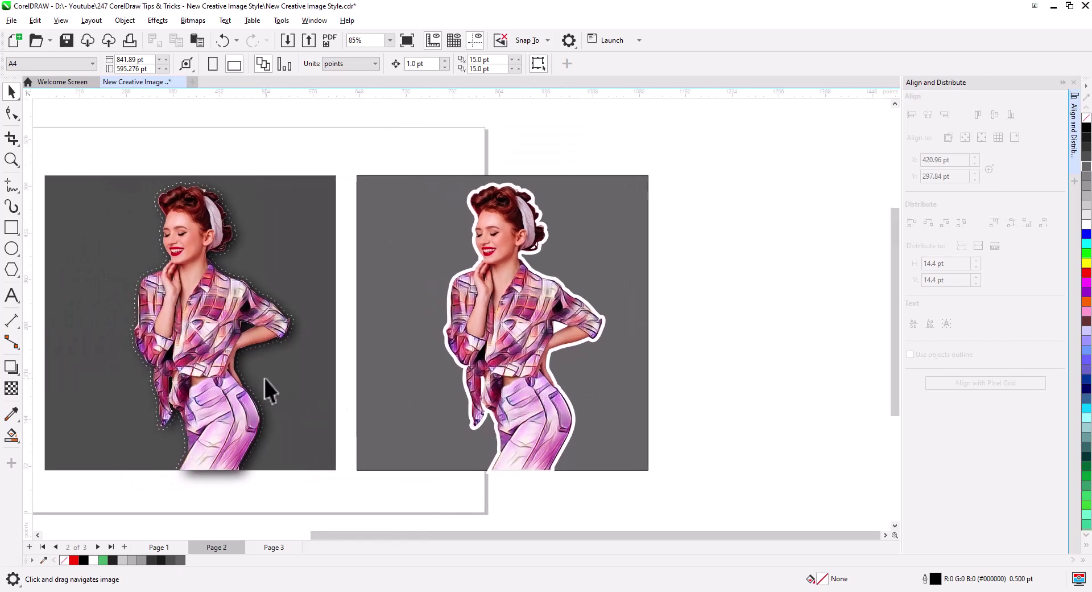
pyautogui.moveTo(272, 389); pyautogui.dragTo(299, 384)
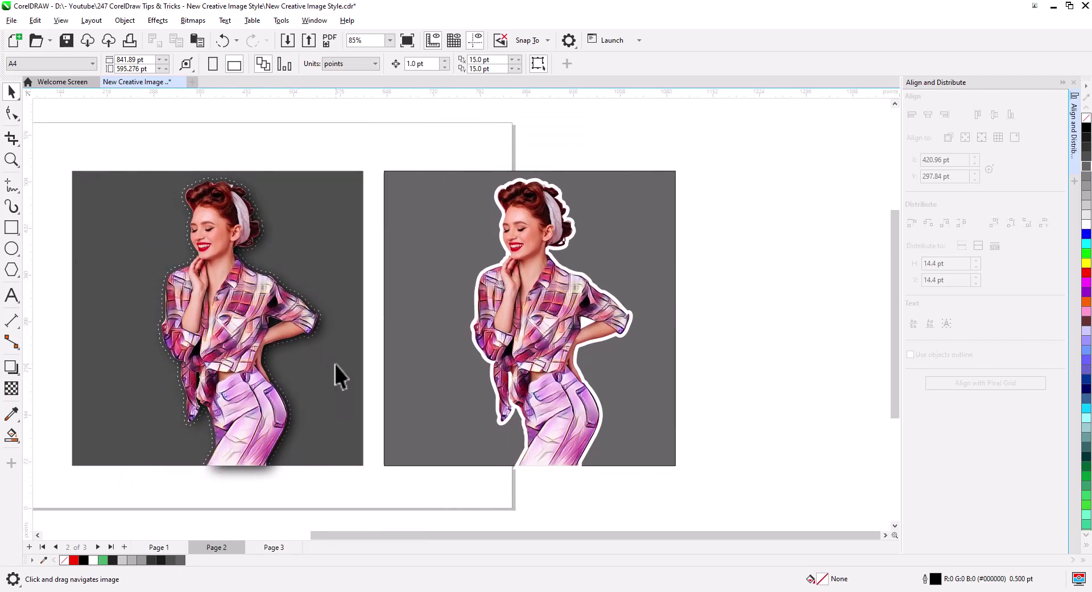
pyautogui.rightClick(274, 349)
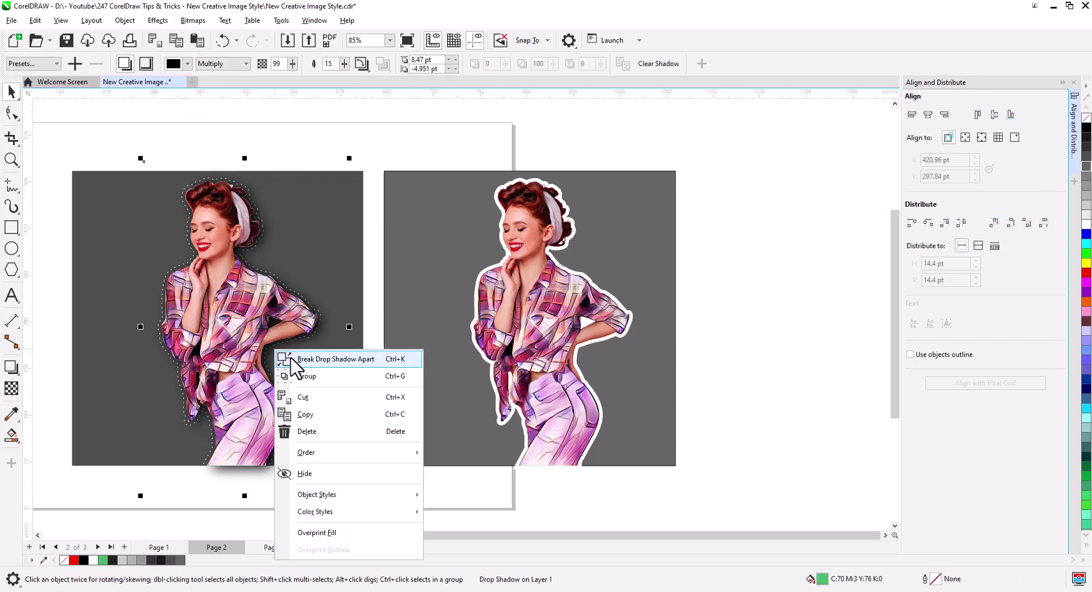
pyautogui.click(310, 361)
pyautogui.click(270, 149)
# Step: PowerClip the original composition's separated shadow inside its dark gray background rectangle
pyautogui.scroll(3, 245, 318)
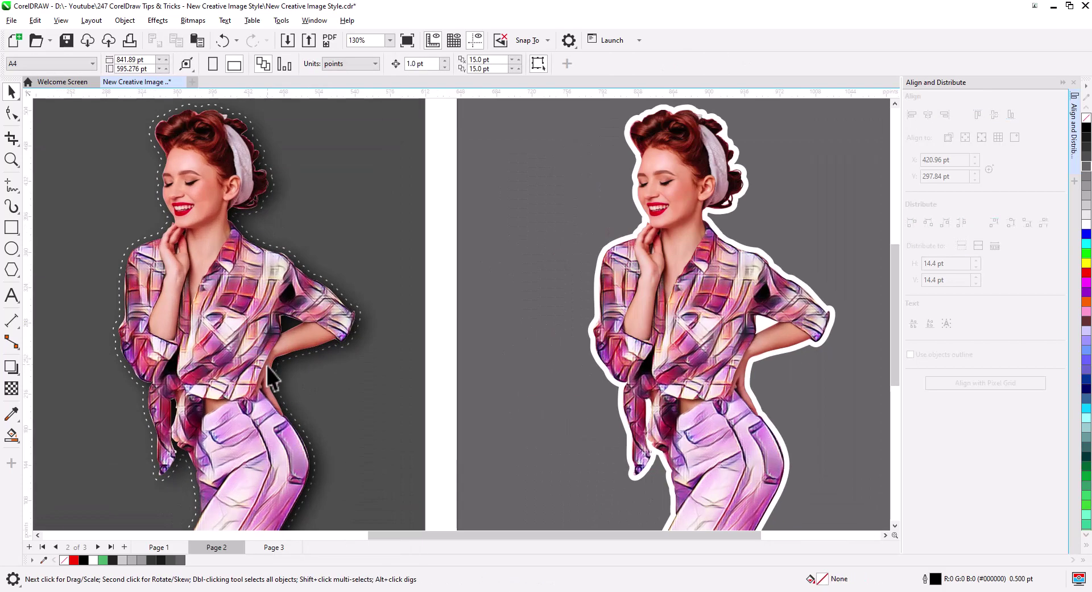
pyautogui.rightClick(280, 376)
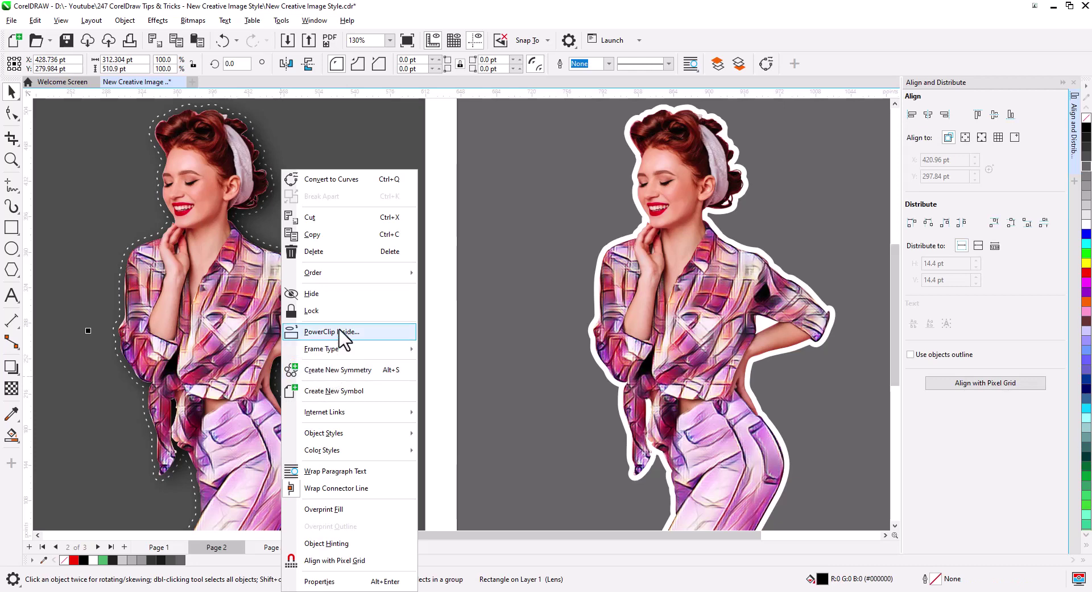
pyautogui.press('Escape')
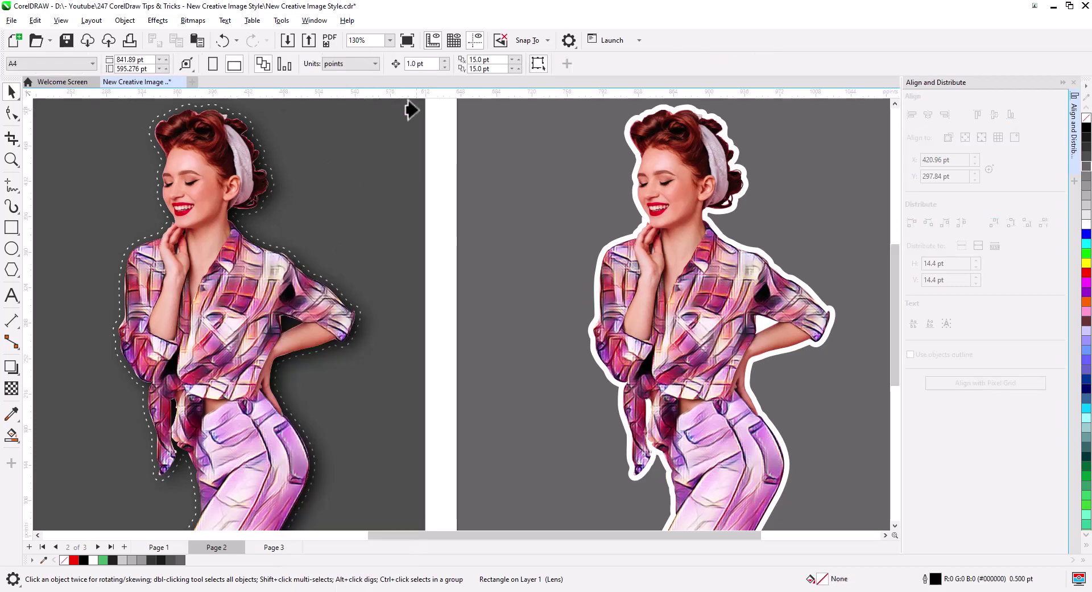
# Step: Edit the original background's PowerClip contents to send the shadow to the back, behind the dotted contour, and finish editing
pyautogui.click(55, 111)
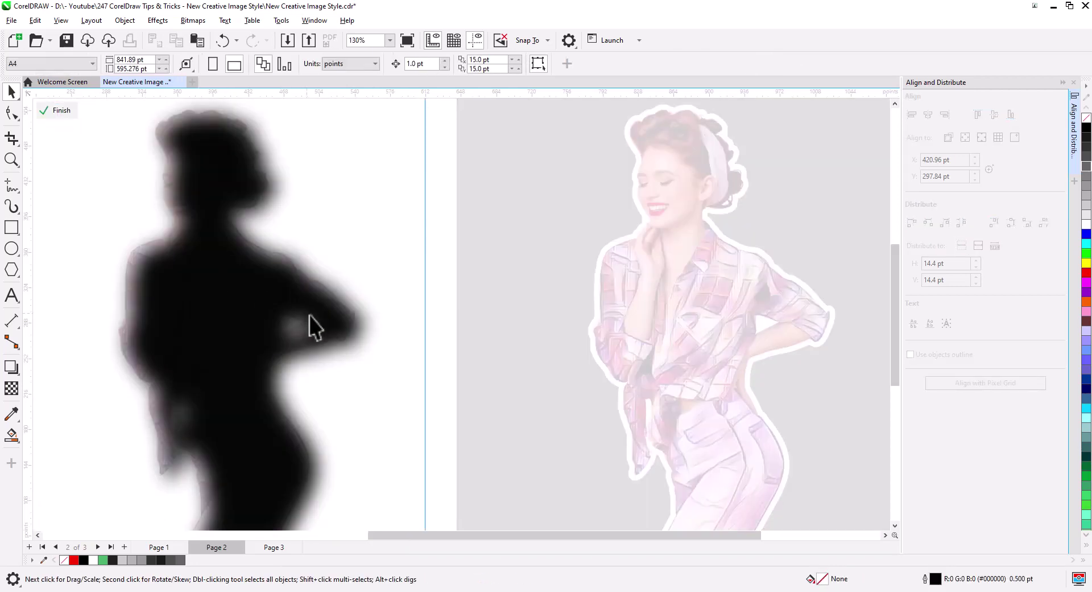
pyautogui.click(343, 330)
pyautogui.rightClick(329, 329)
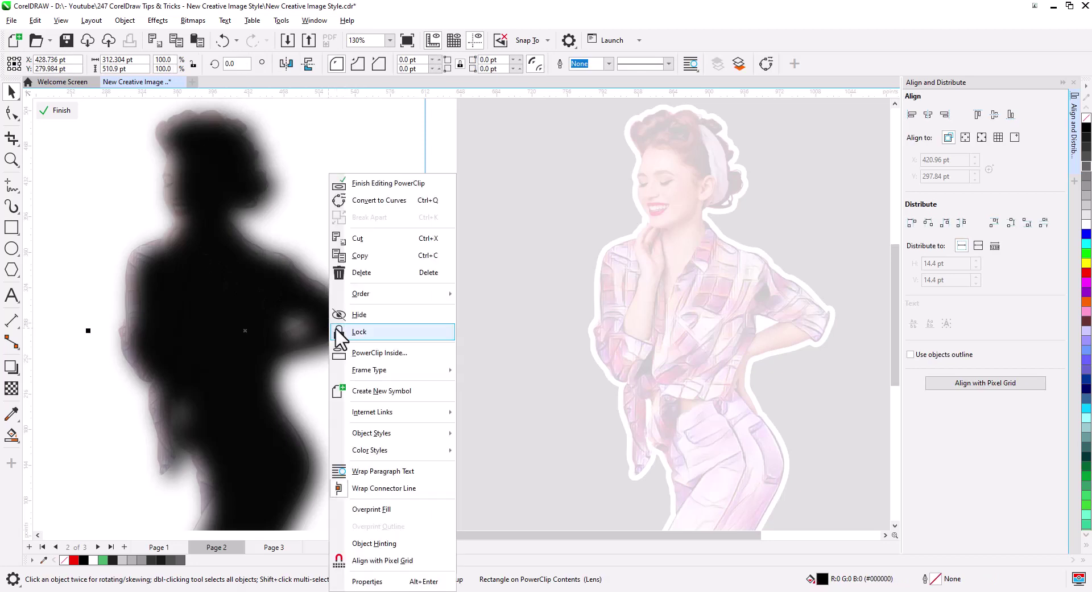
pyautogui.moveTo(390, 302)
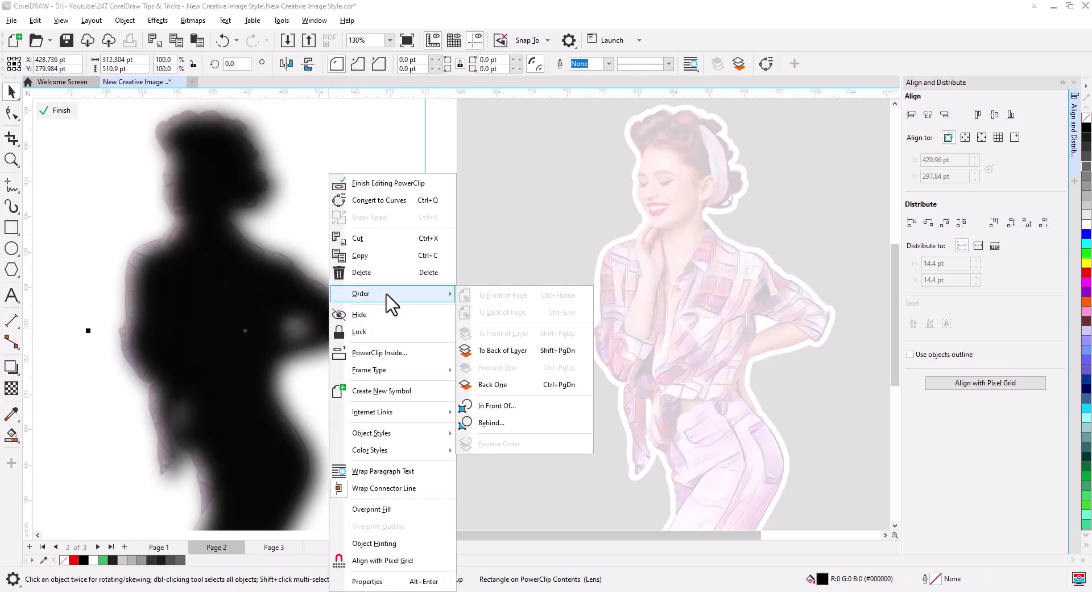
pyautogui.click(503, 354)
pyautogui.click(56, 110)
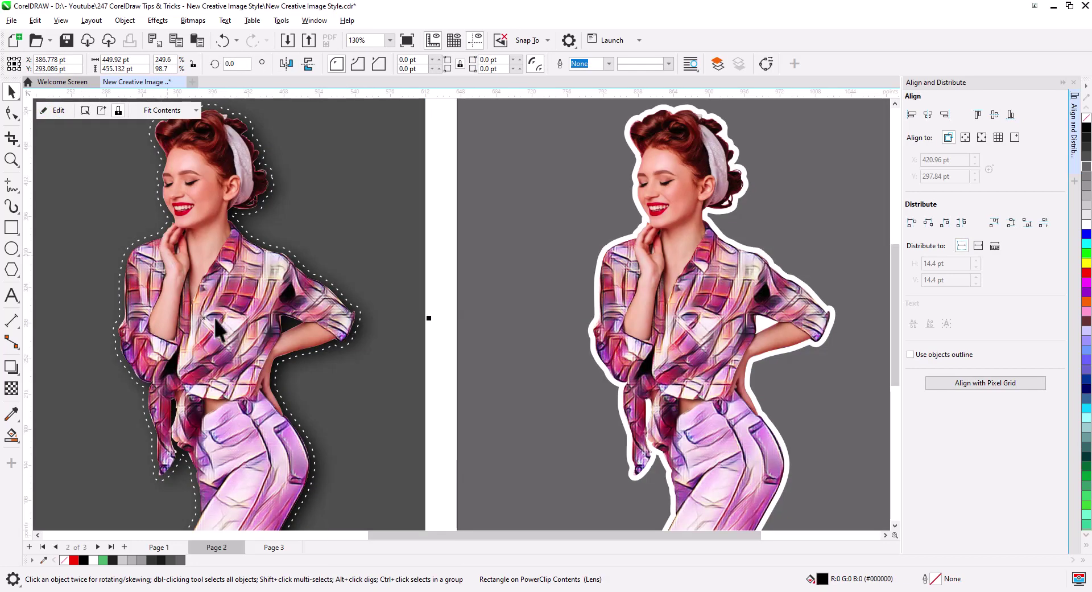
pyautogui.click(441, 366)
pyautogui.scroll(-2, 377, 367)
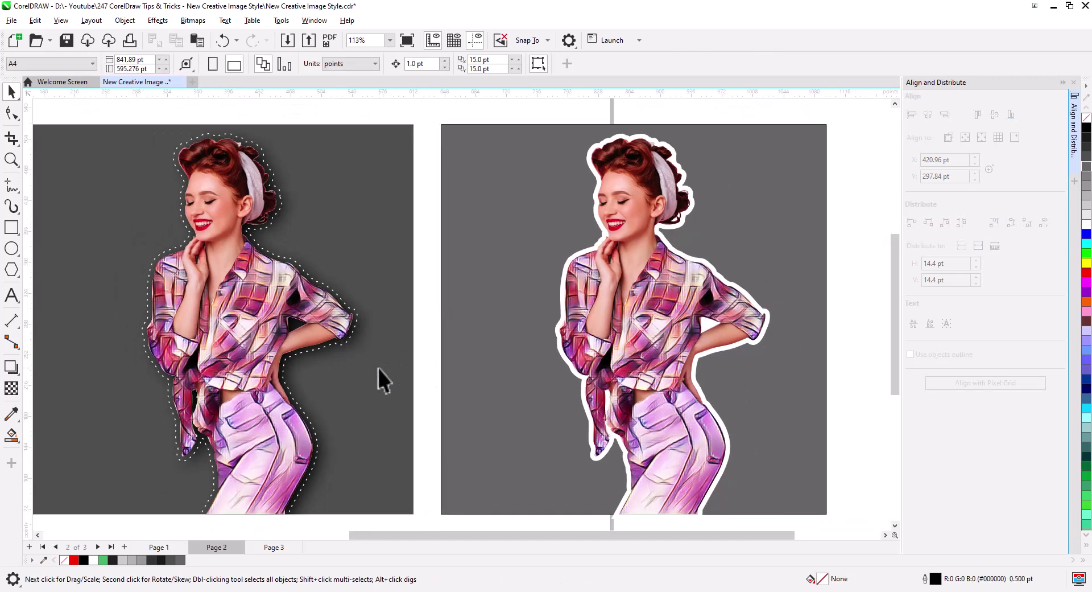
pyautogui.moveTo(395, 355); pyautogui.dragTo(413, 360)
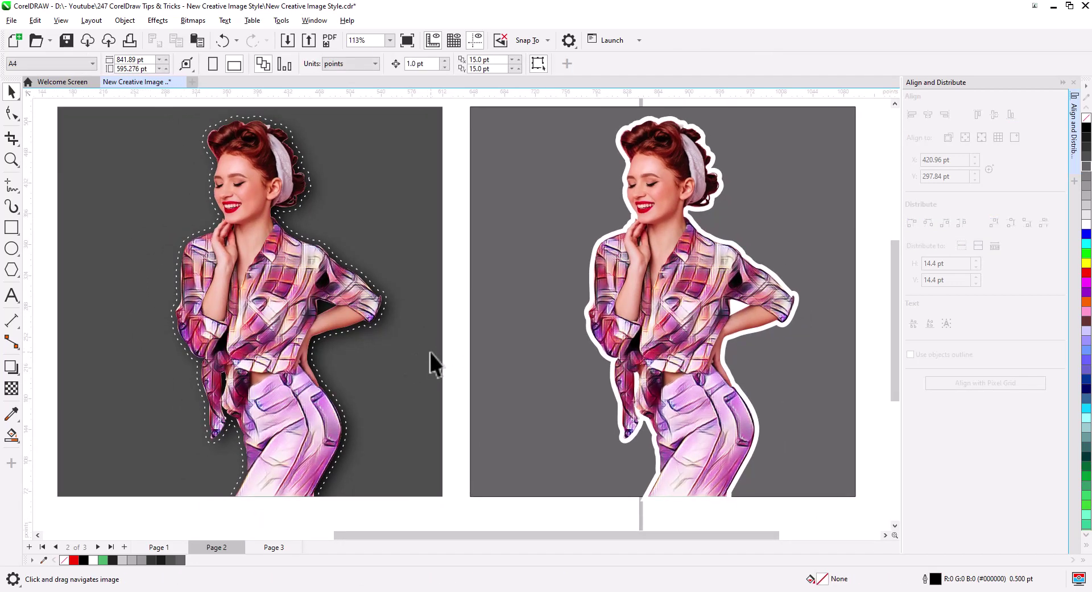